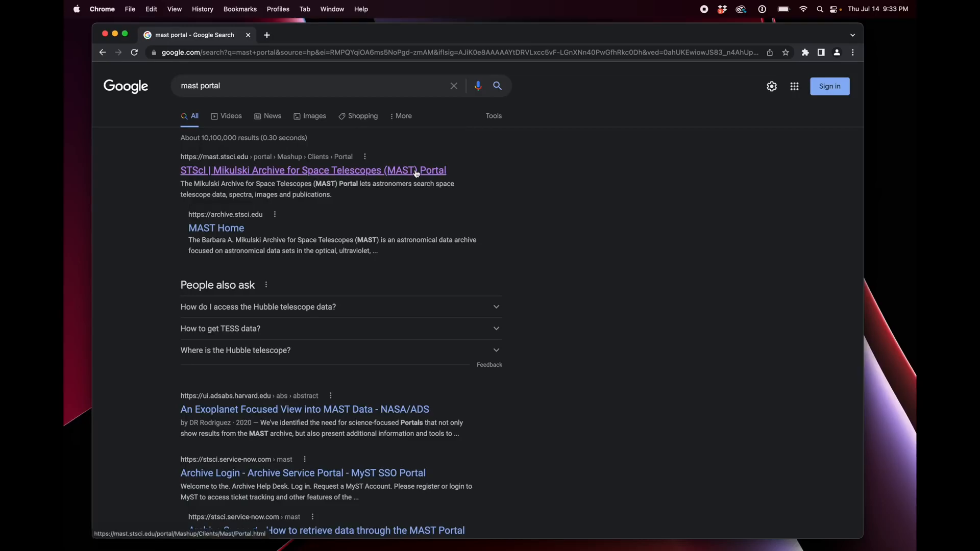
# Step: Open the MAST Portal from the search results, go to its Advanced Search, and set the Mission filter to JWST
pyautogui.click(312, 175)
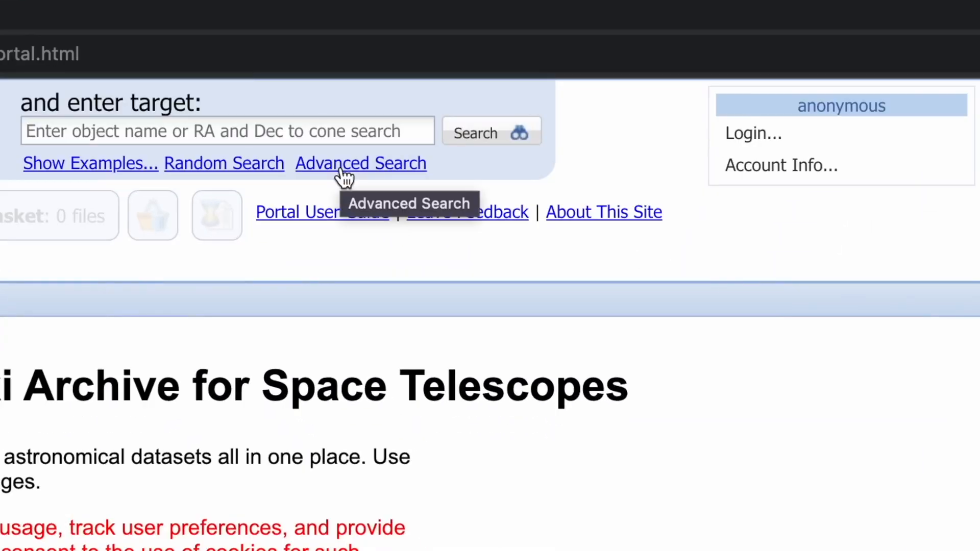
pyautogui.click(341, 169)
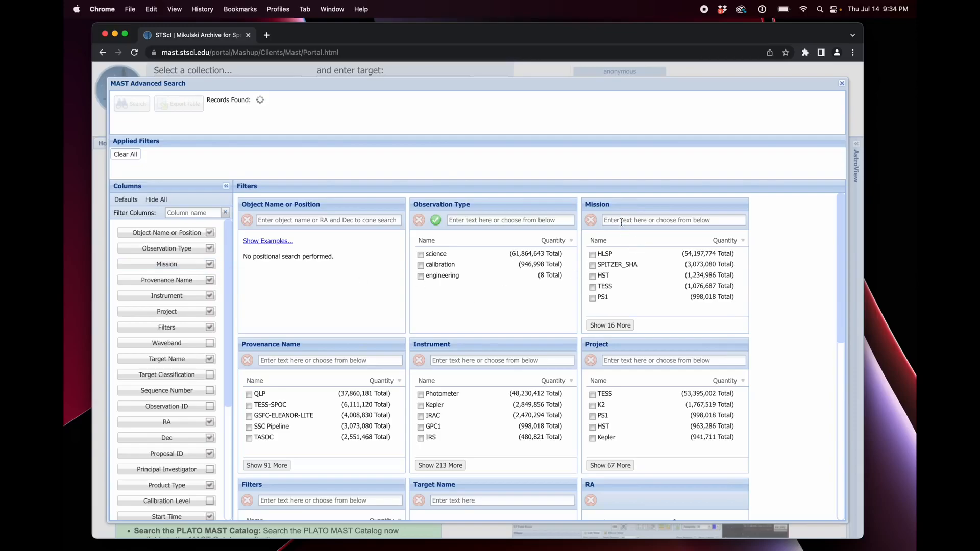
pyautogui.write('JWST')
pyautogui.press('Return')
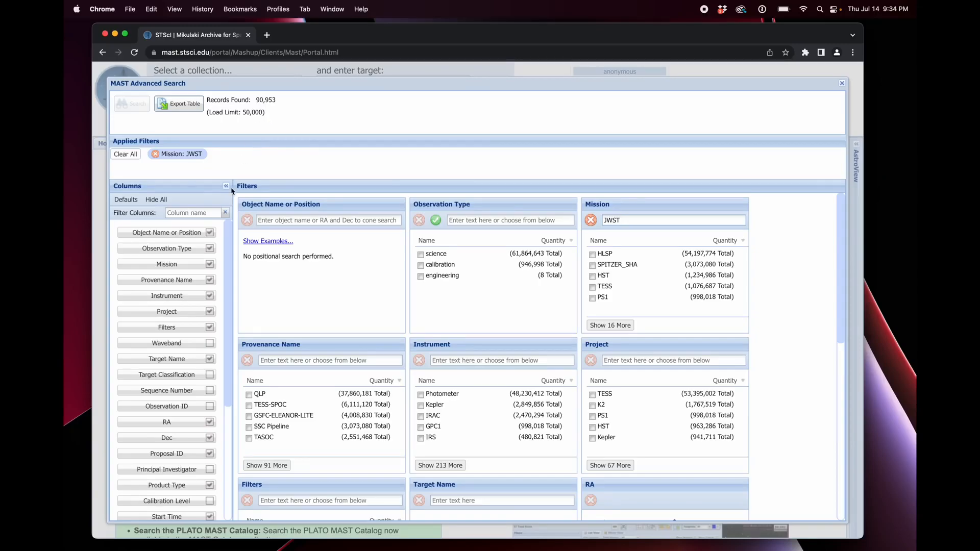
# Step: Show the Release Date column among the advanced search filters
pyautogui.scroll(-5, 199, 270)
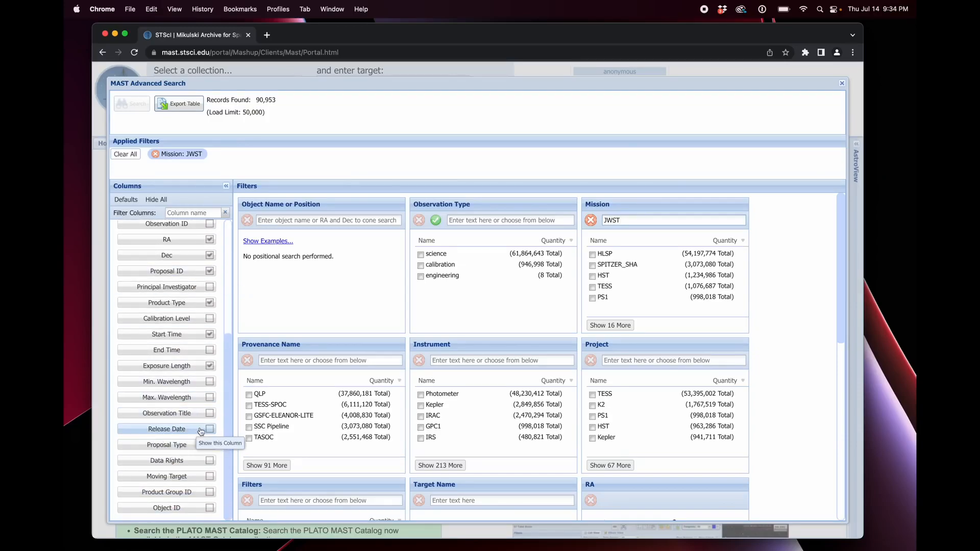
pyautogui.scroll(6, 194, 311)
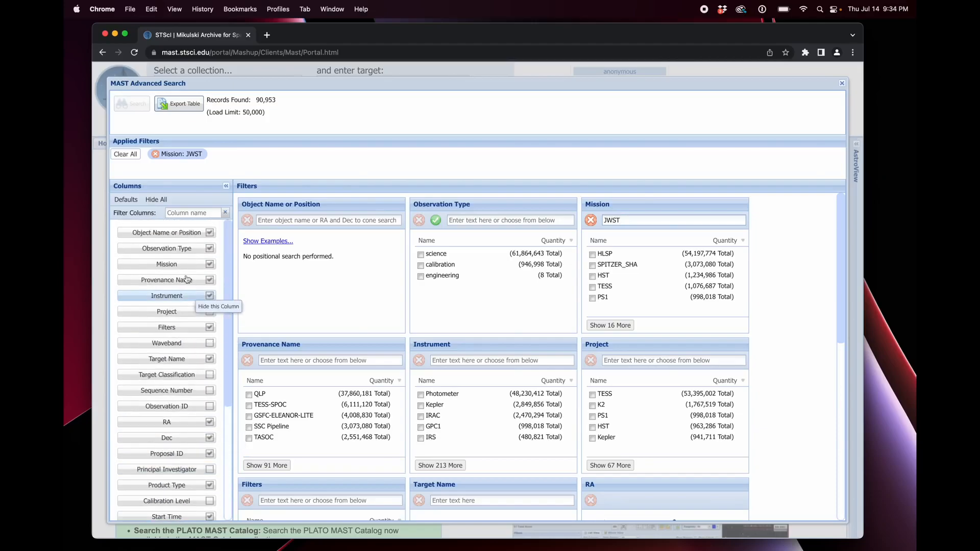
pyautogui.scroll(-4, 178, 321)
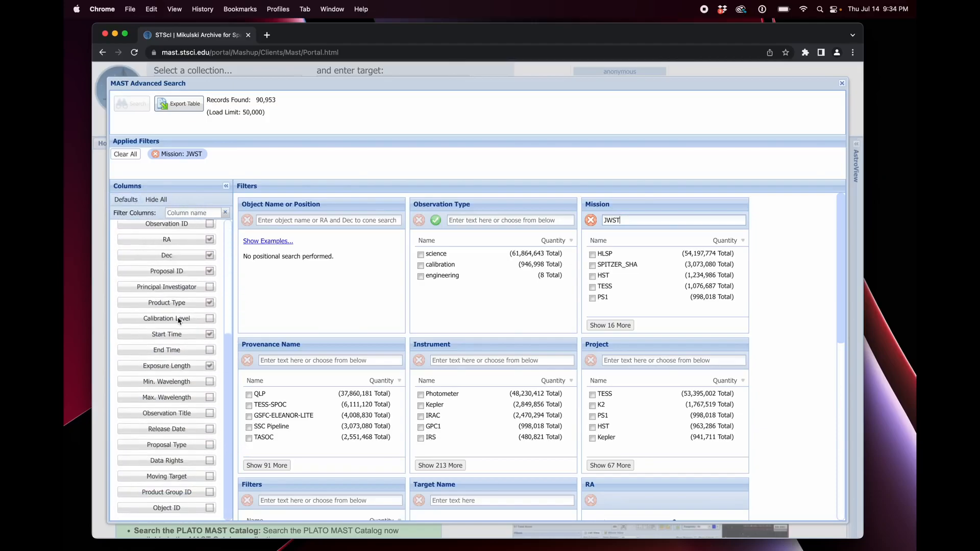
pyautogui.click(209, 430)
pyautogui.scroll(-10, 670, 299)
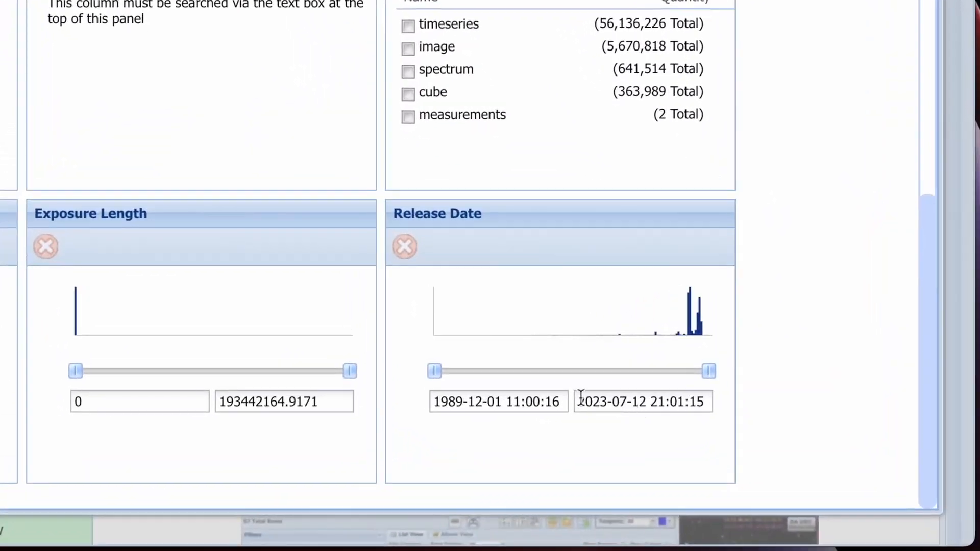
pyautogui.click(463, 402)
pyautogui.moveTo(463, 402); pyautogui.dragTo(397, 403)
pyautogui.write('2022')
pyautogui.press('Right')
pyautogui.press('Right')
pyautogui.press('BackSpace')
pyautogui.press('BackSpace')
pyautogui.write('0')
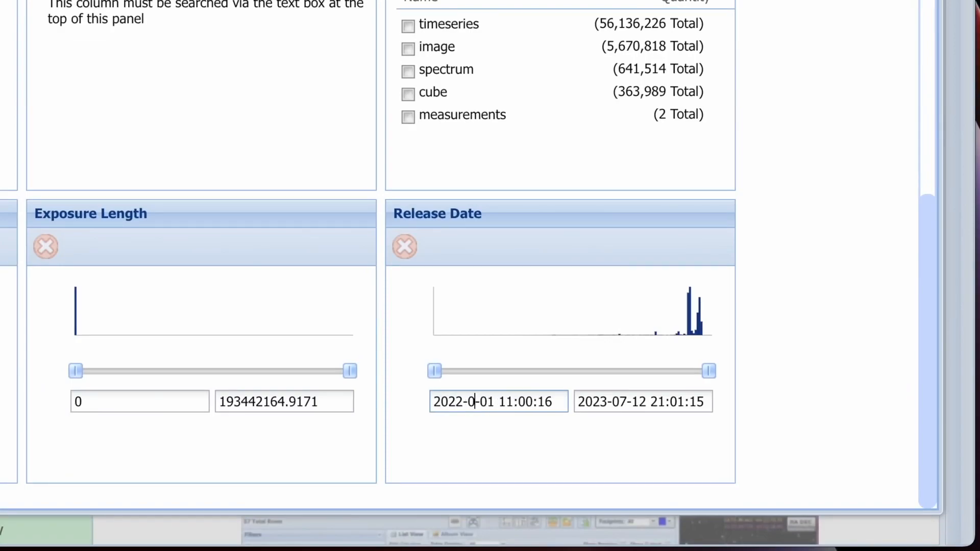
pyautogui.write('7')
pyautogui.press('Right')
pyautogui.press('Right')
pyautogui.press('Right')
pyautogui.press('BackSpace')
pyautogui.write('13')
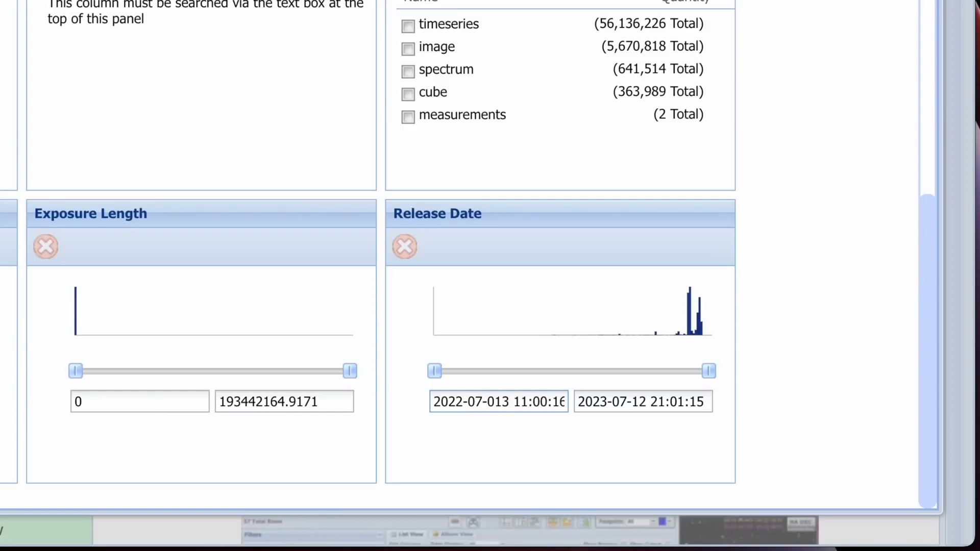
pyautogui.press('BackSpace')
pyautogui.press('BackSpace')
pyautogui.press('BackSpace')
pyautogui.write('13')
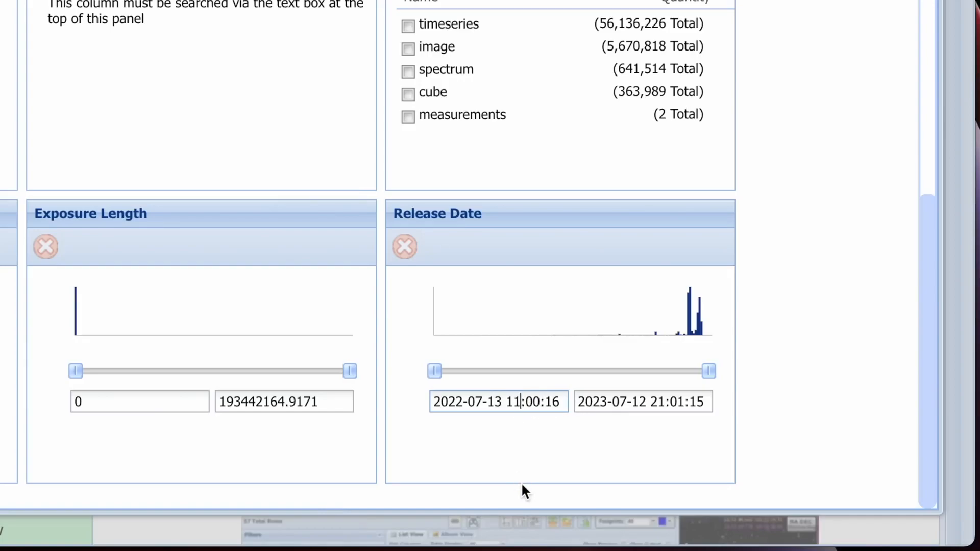
pyautogui.press('BackSpace')
pyautogui.write('4')
pyautogui.click(605, 404)
pyautogui.press('BackSpace')
pyautogui.write('2')
pyautogui.press('Right')
pyautogui.press('Right')
pyautogui.press('Right')
pyautogui.press('Right')
pyautogui.press('Right')
pyautogui.press('Right')
pyautogui.press('BackSpace')
pyautogui.write('3')
pyautogui.press('Right')
pyautogui.press('Right')
pyautogui.press('Right')
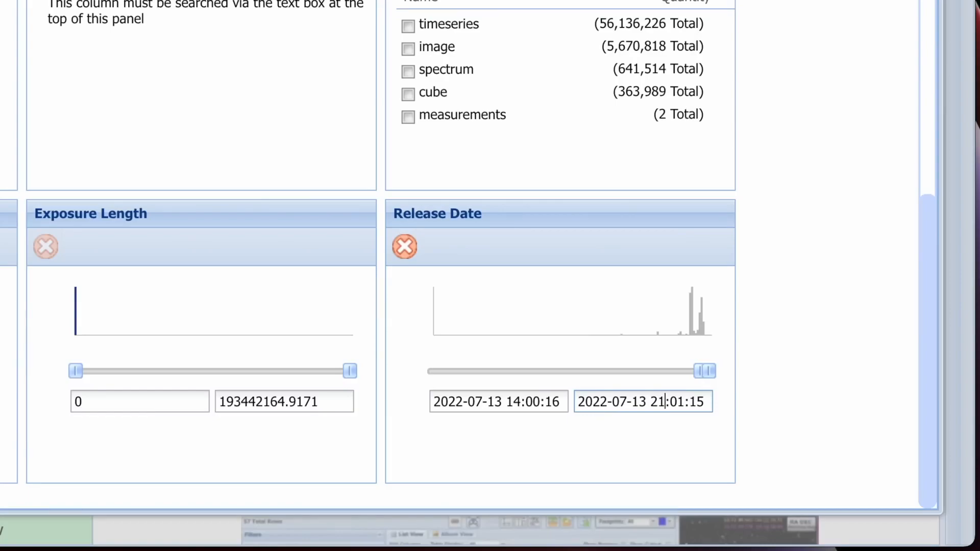
pyautogui.press('BackSpace')
pyautogui.press('BackSpace')
pyautogui.write('16')
pyautogui.click(538, 402)
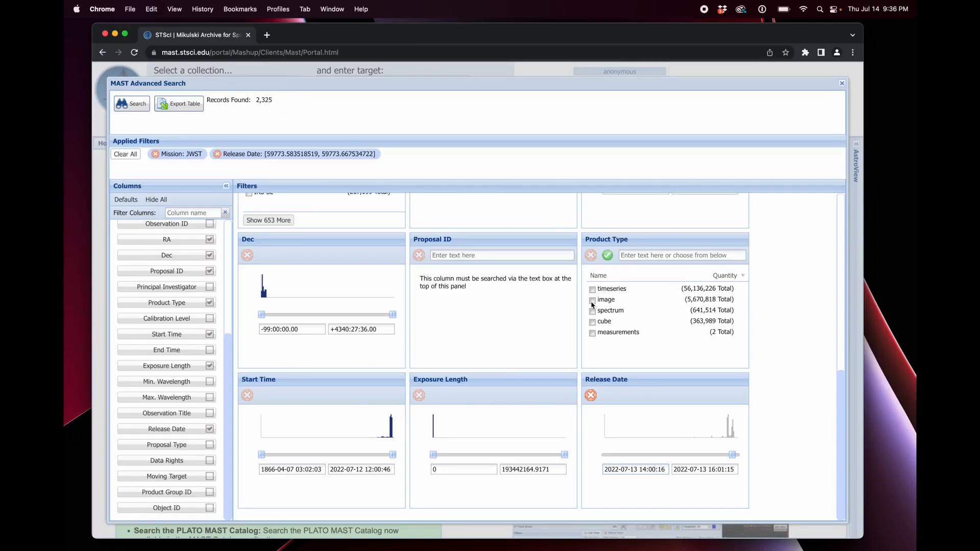
# Step: Run the advanced search and restrict the results to the NIRCAM instrument
pyautogui.click(133, 105)
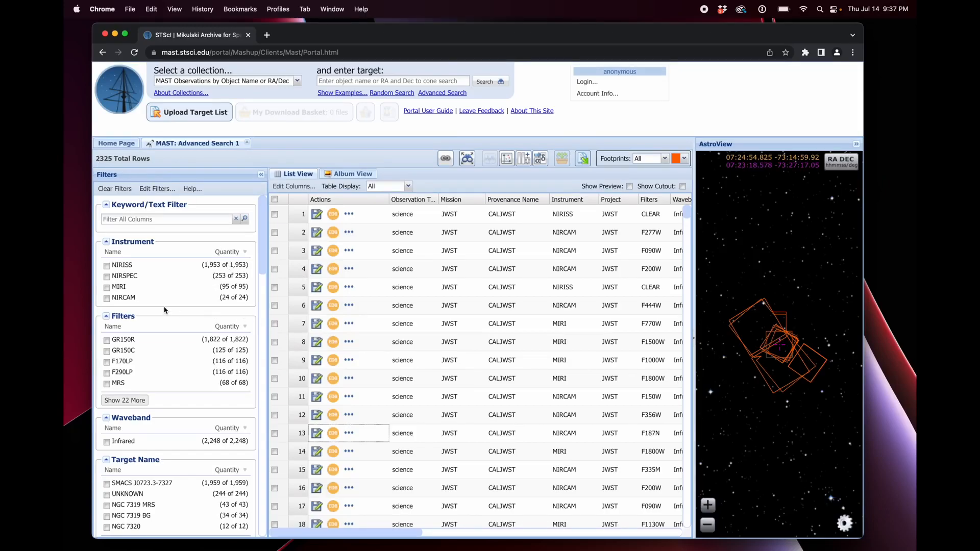
pyautogui.scroll(-2, 196, 358)
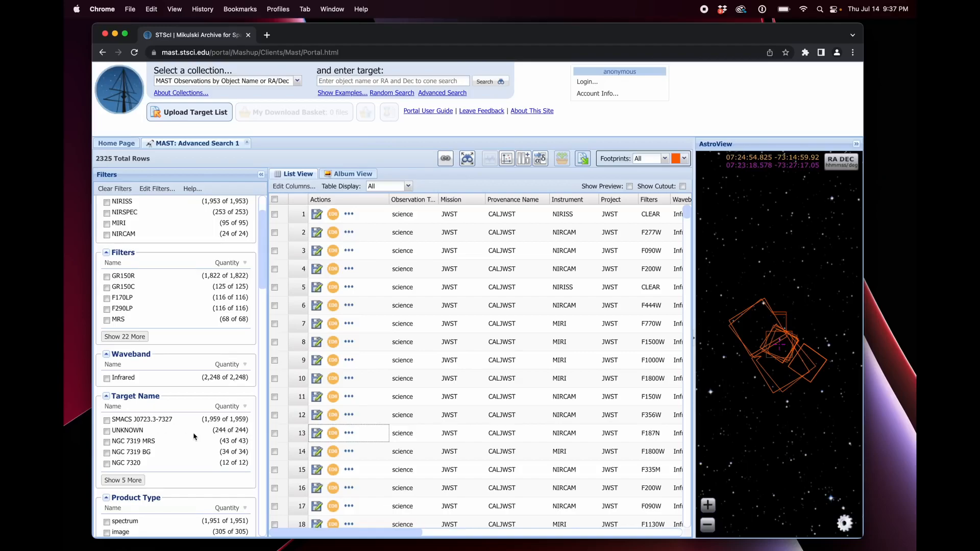
pyautogui.scroll(3, 195, 437)
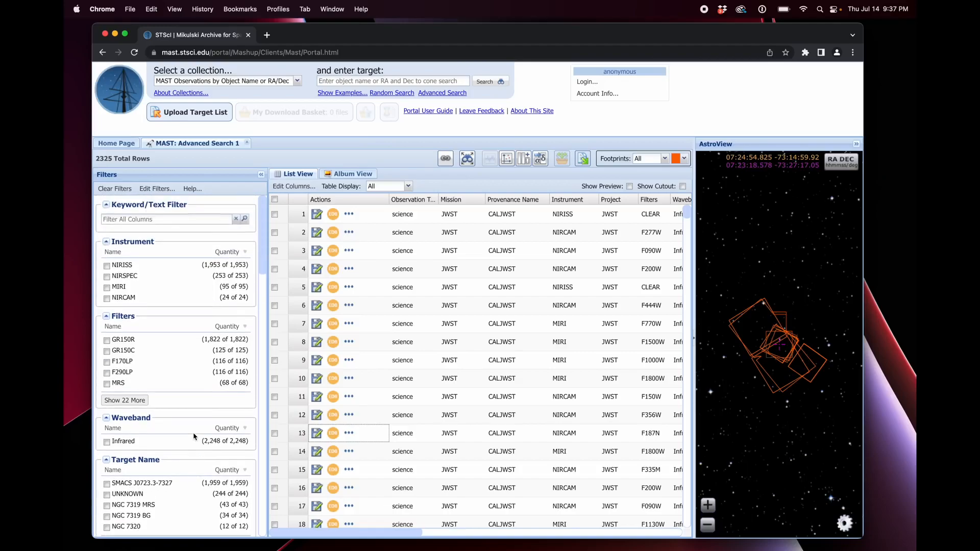
pyautogui.click(107, 299)
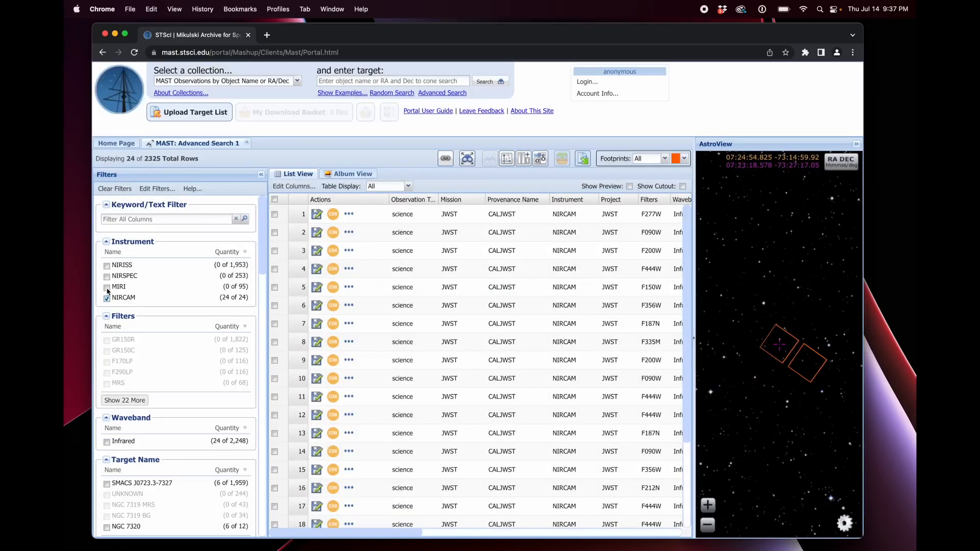
pyautogui.click(107, 289)
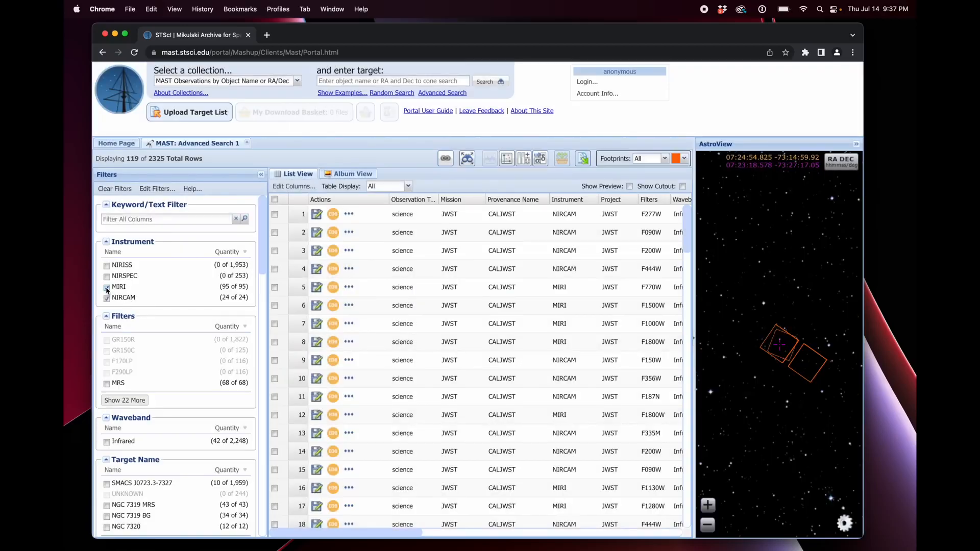
pyautogui.click(107, 289)
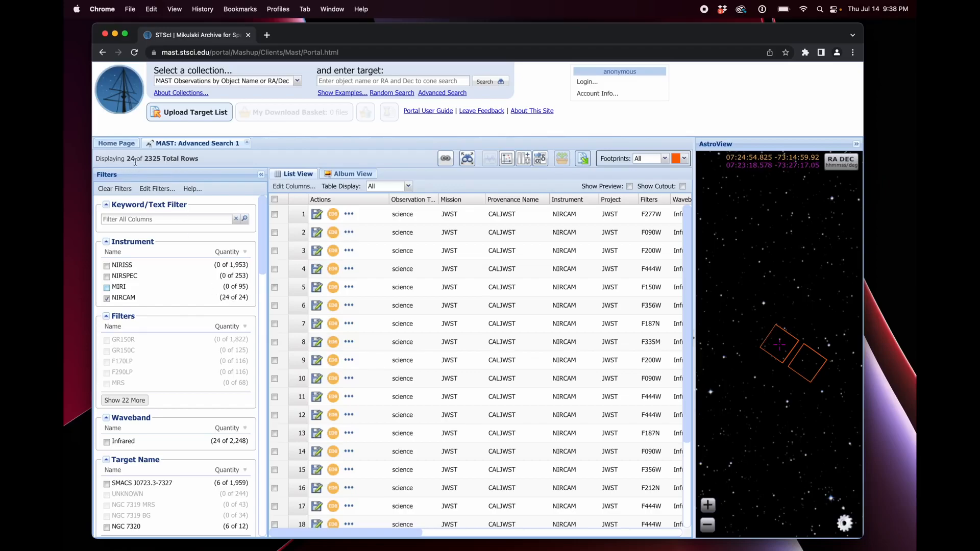
# Step: Hide the Observation Type, Mission, Provenance Name, Instrument, Project and Waveband columns in the results table
pyautogui.scroll(-3, 360, 280)
pyautogui.scroll(3, 360, 282)
pyautogui.hscroll(10, 374, 284)
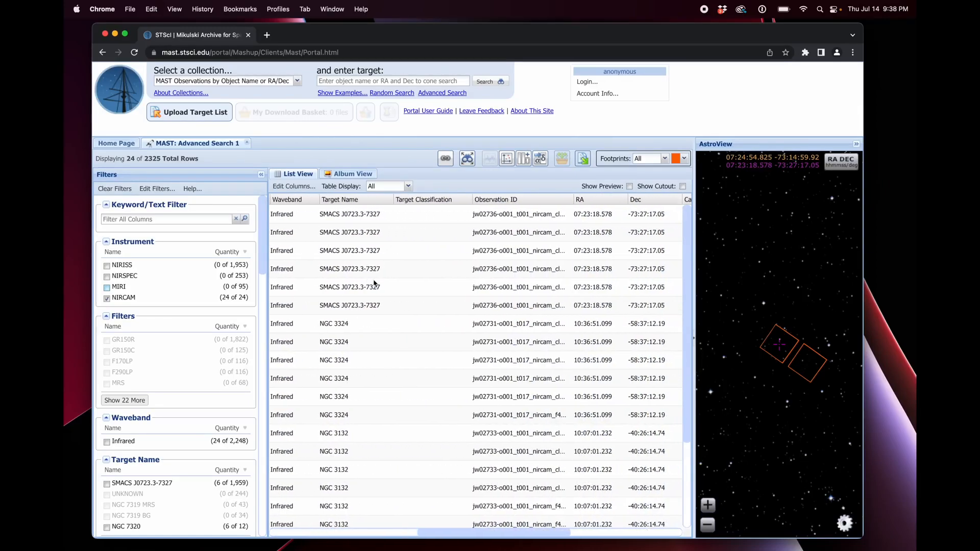
pyautogui.hscroll(-10, 373, 283)
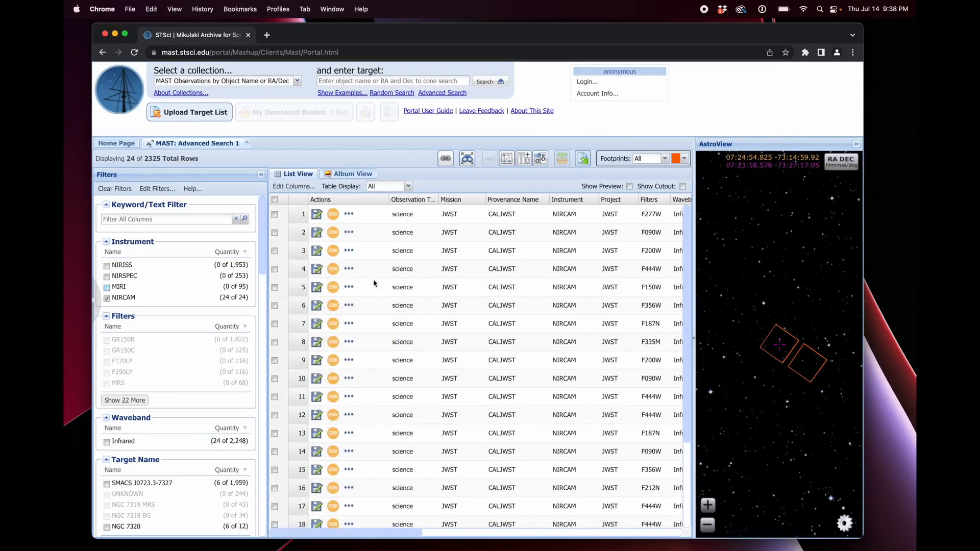
pyautogui.hscroll(5, 373, 284)
pyautogui.hscroll(8, 375, 284)
pyautogui.hscroll(-15, 374, 284)
pyautogui.click(298, 186)
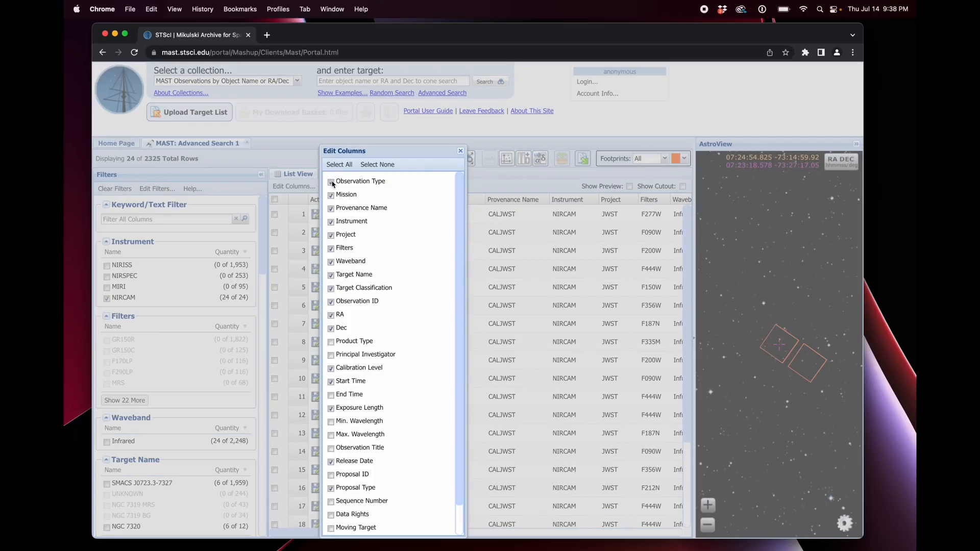
pyautogui.click(331, 182)
pyautogui.click(331, 195)
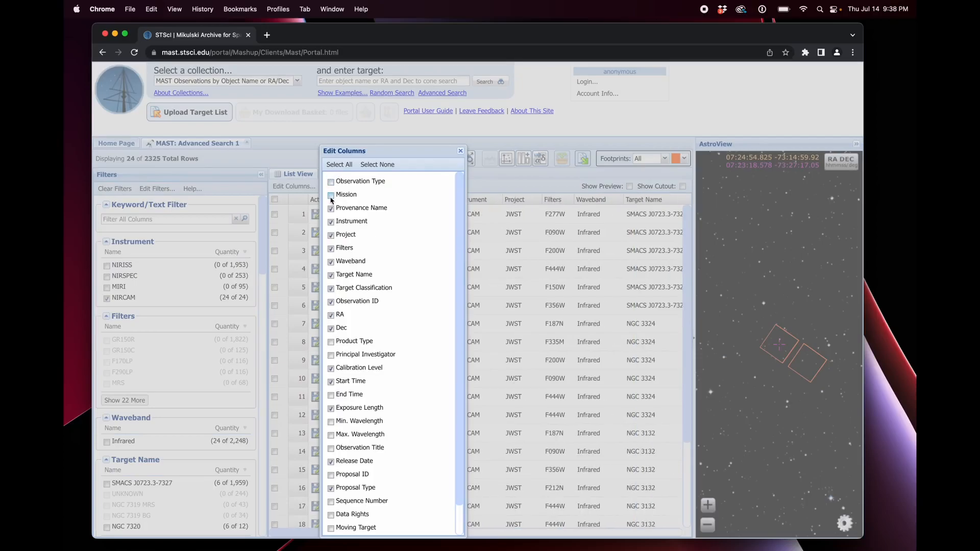
pyautogui.click(332, 209)
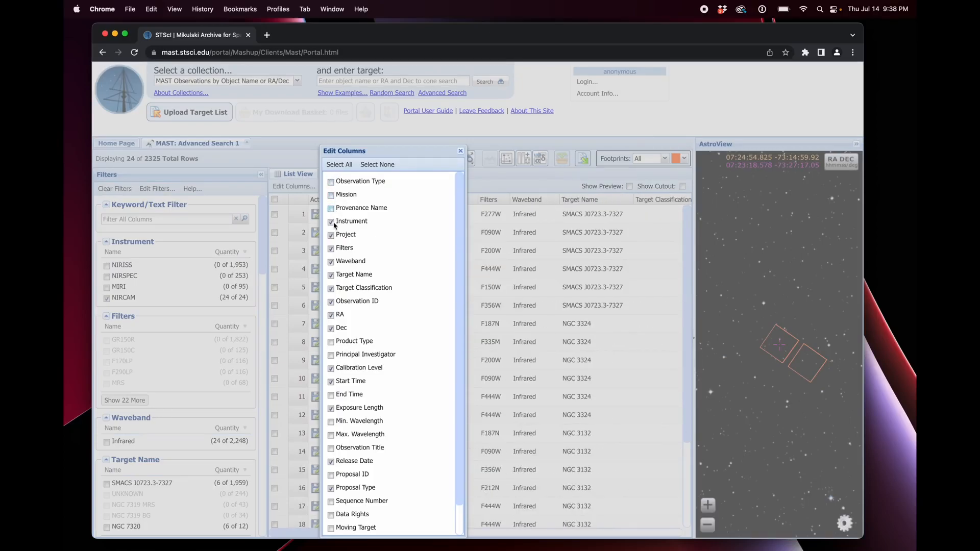
pyautogui.click(331, 222)
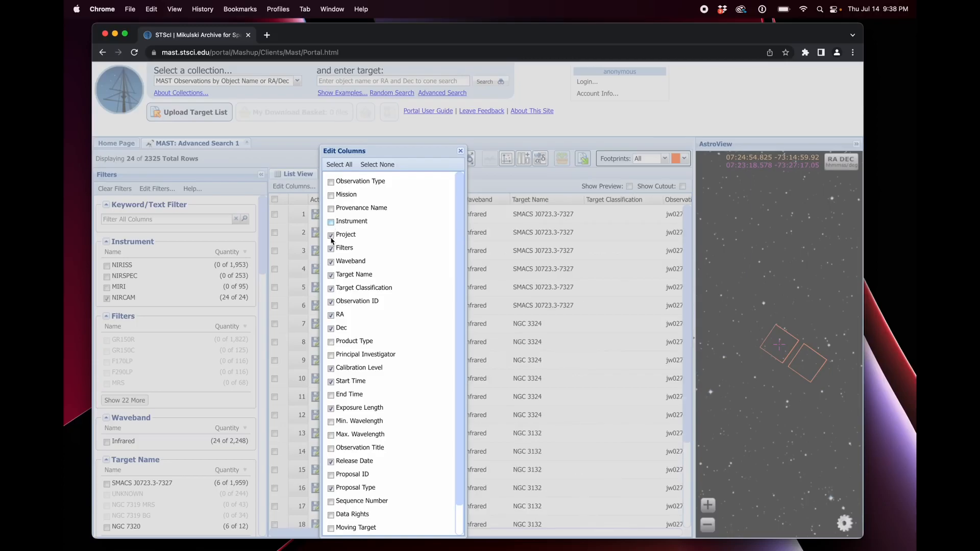
pyautogui.click(331, 236)
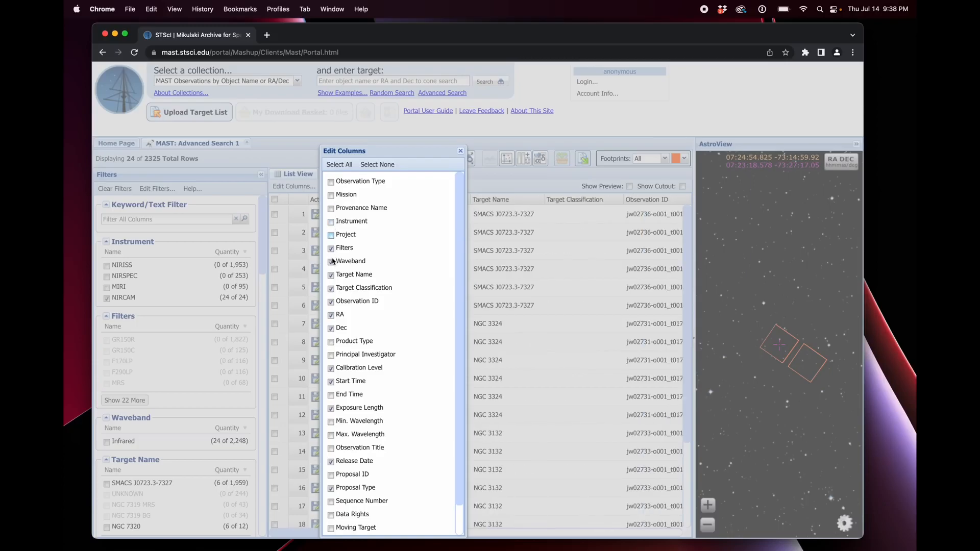
pyautogui.click(331, 262)
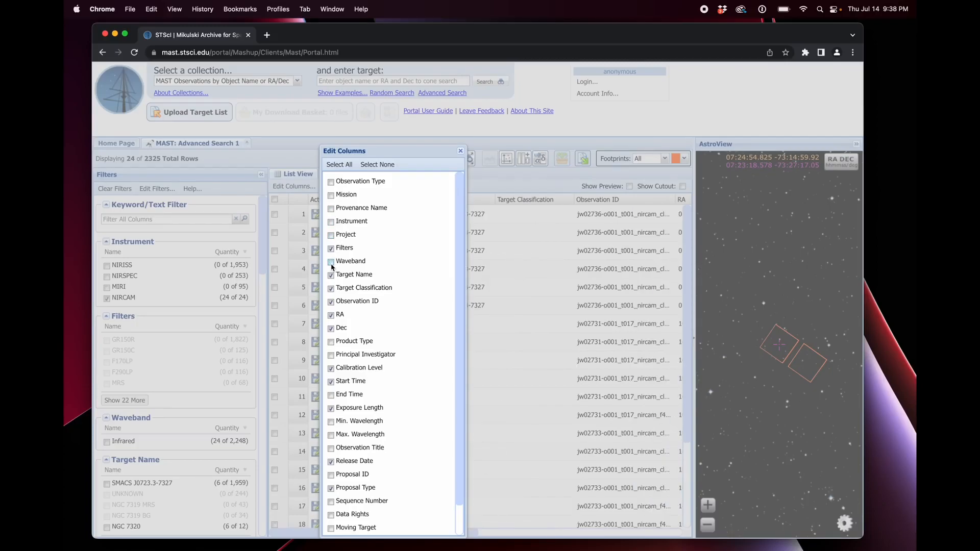
pyautogui.moveTo(402, 151)
pyautogui.mouseDown()
pyautogui.moveTo(411, 105)
pyautogui.moveTo(415, 149)
pyautogui.mouseUp()
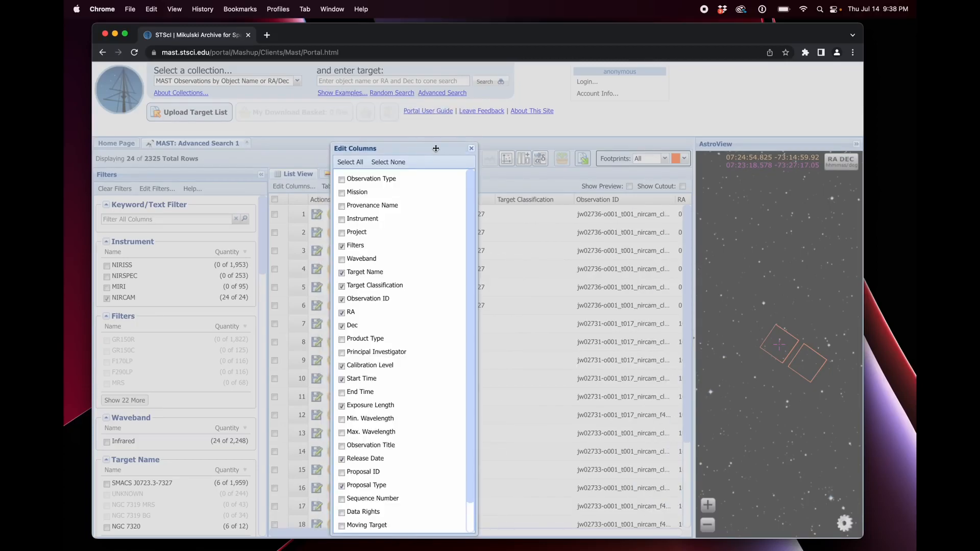
pyautogui.click(473, 149)
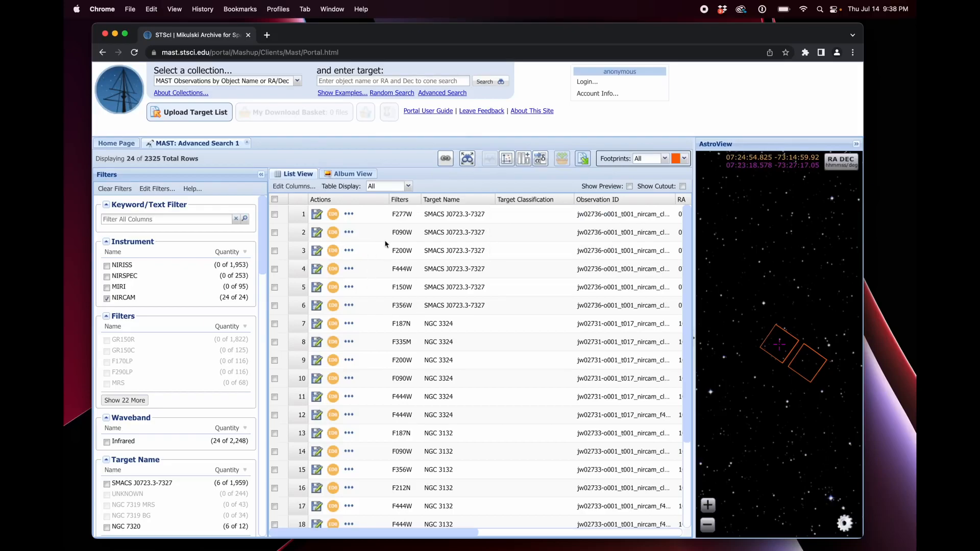
# Step: Examine the filters and target names of the NIRCAM observations in the results table
pyautogui.scroll(-3, 426, 266)
pyautogui.scroll(3, 426, 269)
pyautogui.hscroll(5, 425, 265)
pyautogui.hscroll(-5, 425, 266)
pyautogui.scroll(-3, 412, 390)
pyautogui.scroll(3, 412, 389)
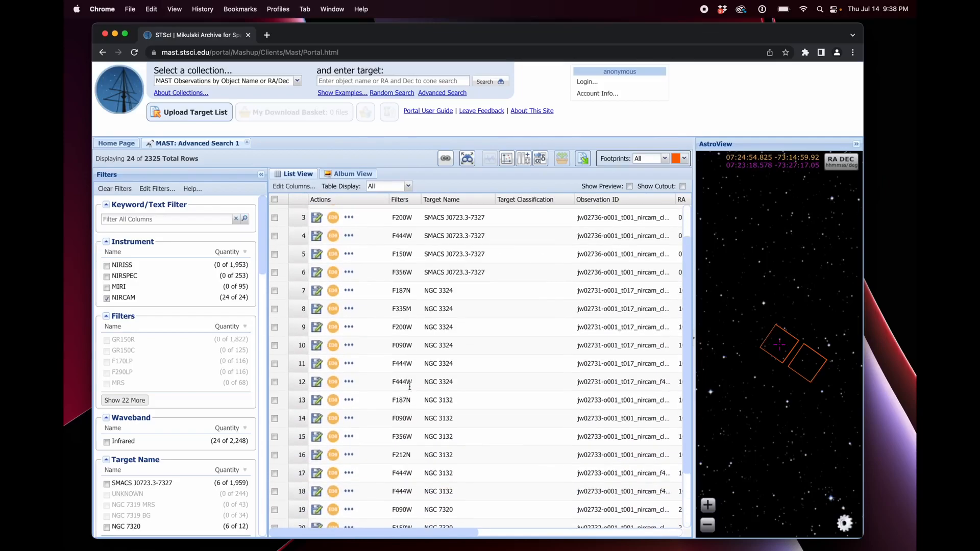
pyautogui.scroll(-3, 451, 248)
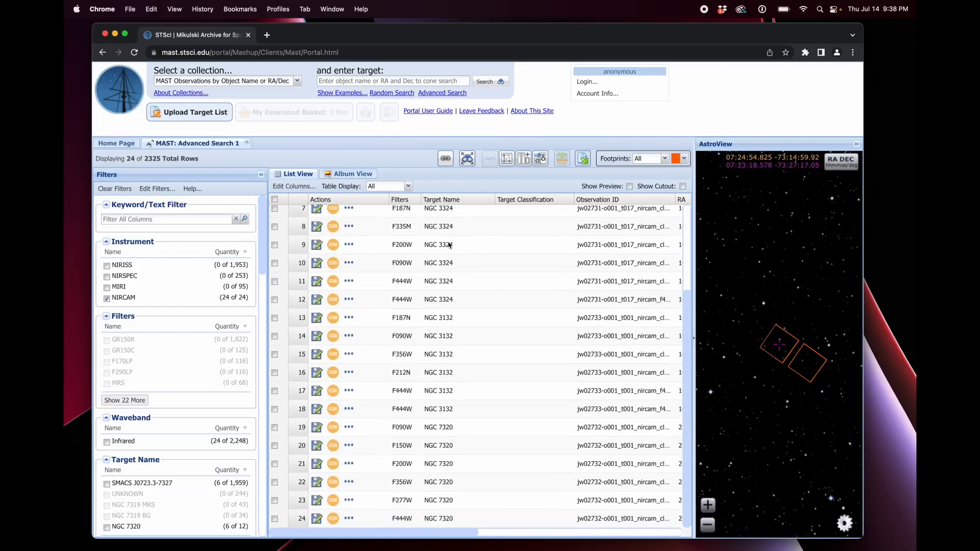
pyautogui.scroll(3, 454, 421)
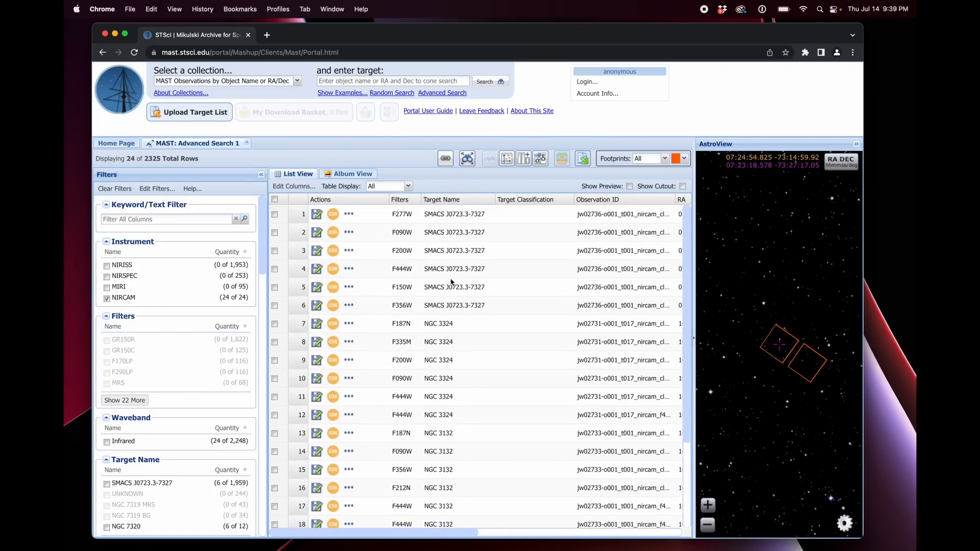
pyautogui.scroll(-1, 473, 337)
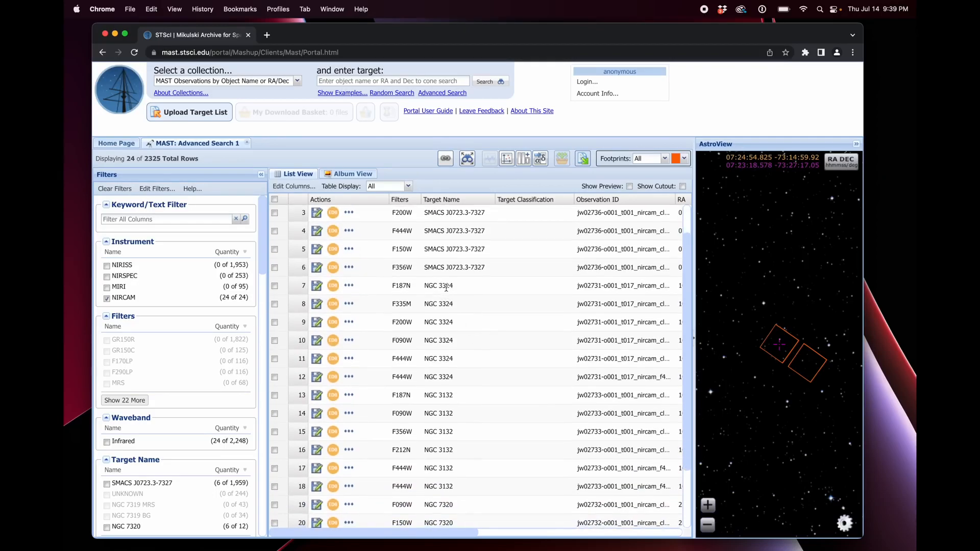
pyautogui.scroll(-2, 457, 293)
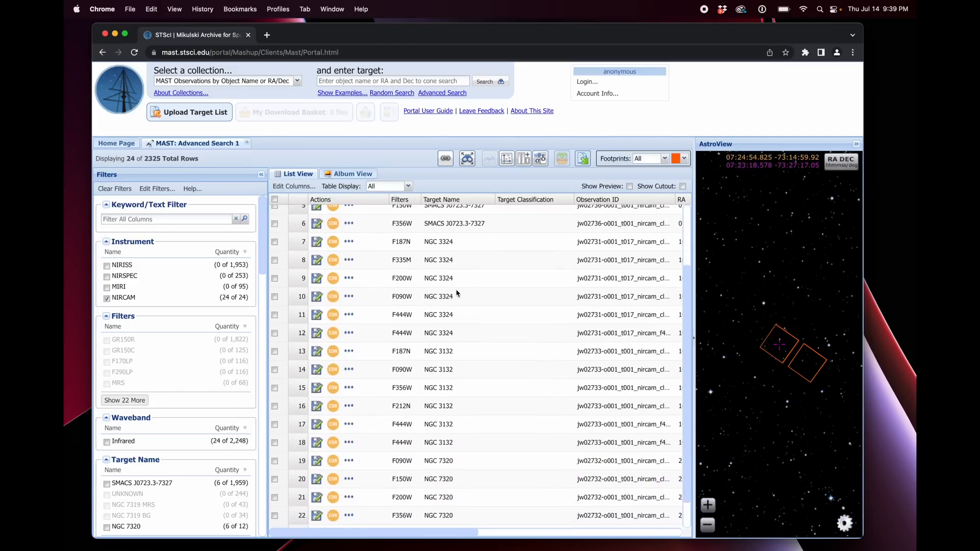
pyautogui.scroll(-1, 457, 293)
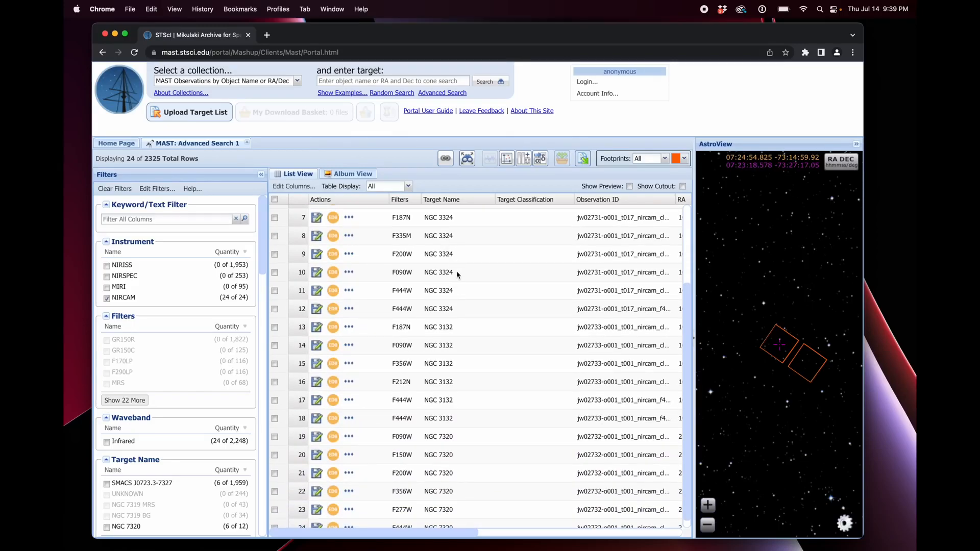
pyautogui.scroll(2, 455, 276)
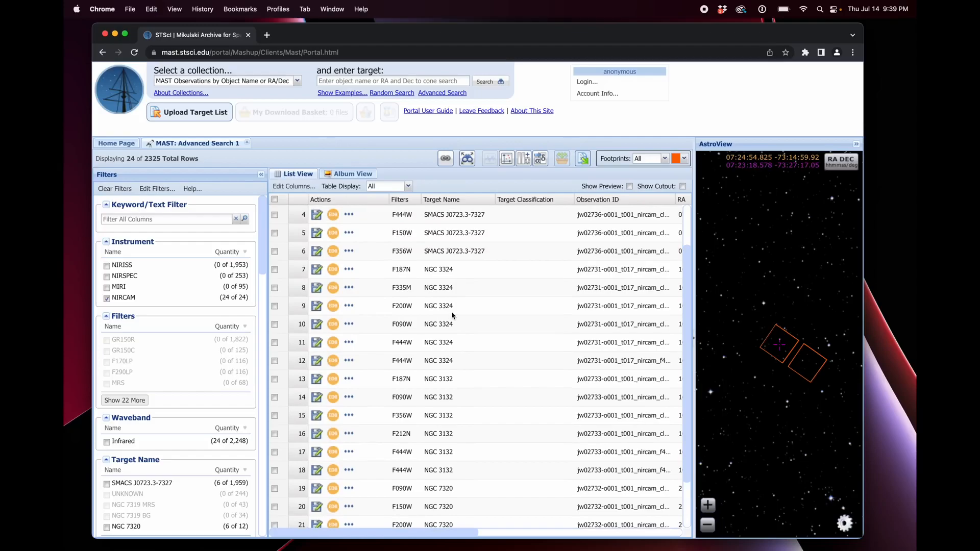
# Step: Look through the remaining NIRCAM rows and the extra actions offered for the NGC 3324 F187N observation
pyautogui.scroll(-3, 468, 347)
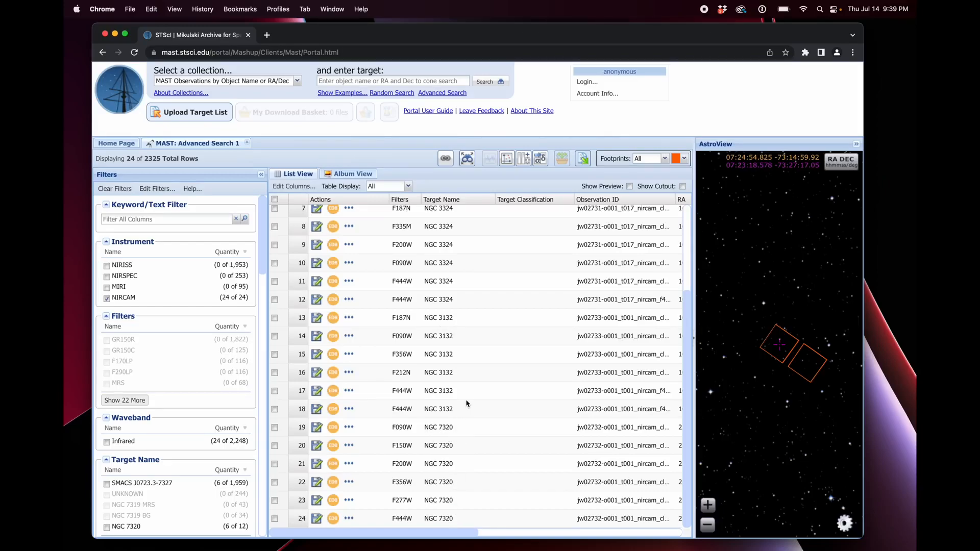
pyautogui.scroll(3, 466, 402)
pyautogui.scroll(5, 466, 402)
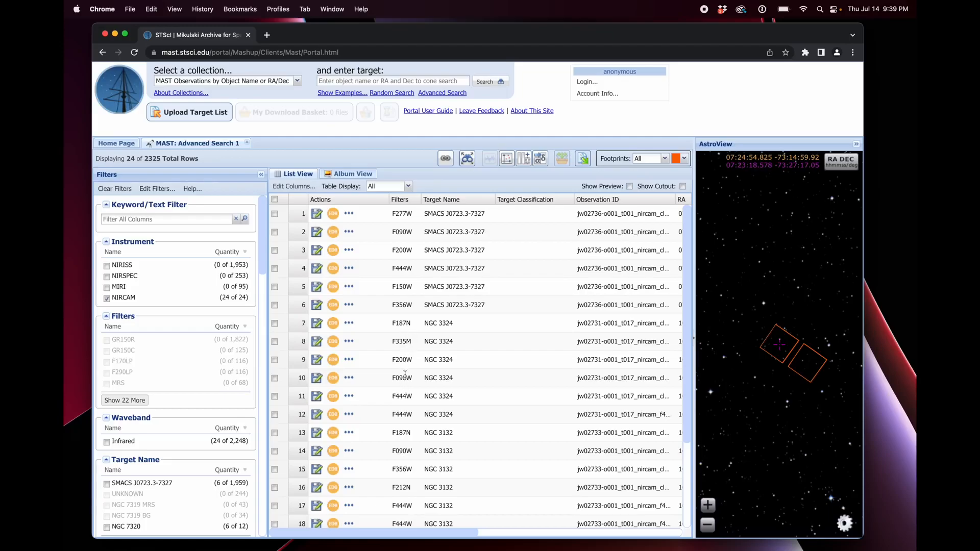
pyautogui.click(349, 324)
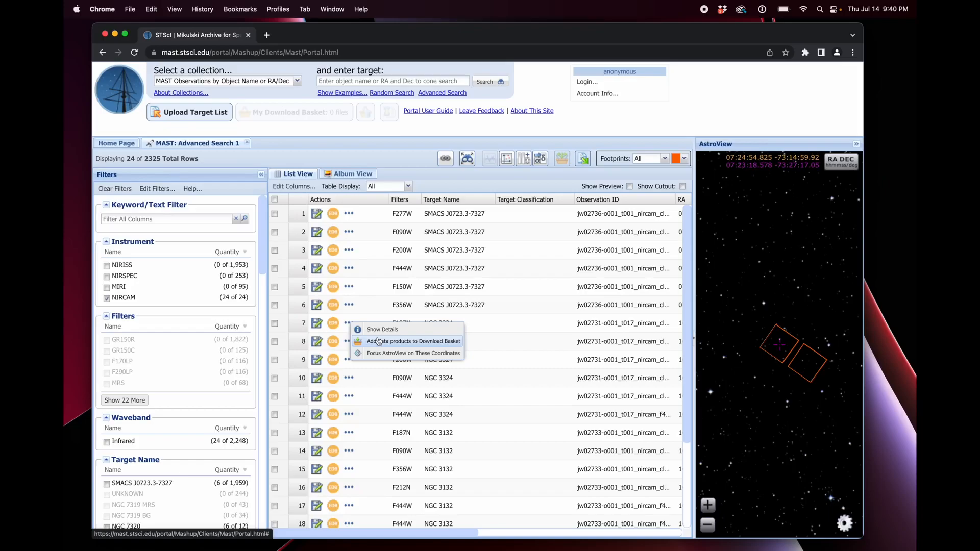
pyautogui.click(485, 329)
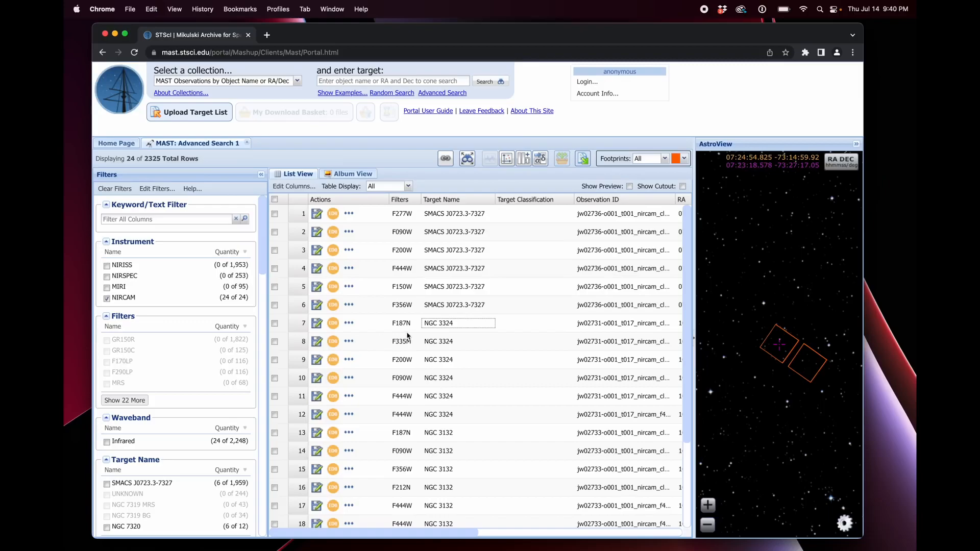
pyautogui.click(353, 324)
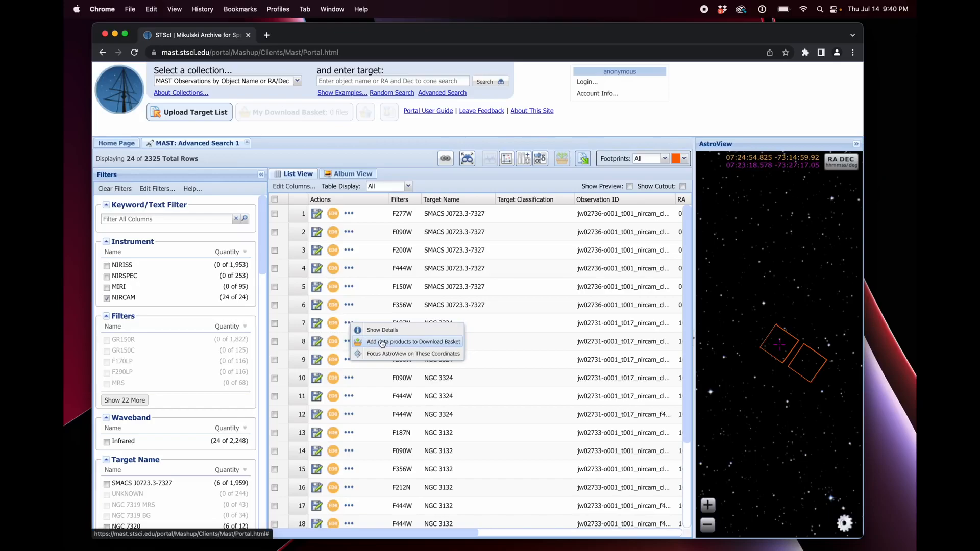
pyautogui.click(485, 332)
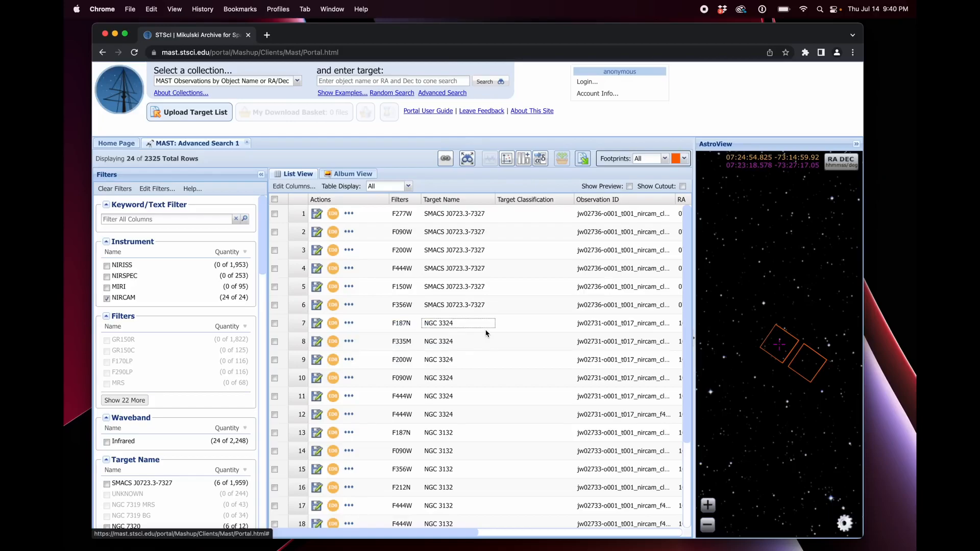
# Step: Download the data products of the NGC 3324 F335M observation as a zip archive and extract it on the desktop
pyautogui.click(317, 343)
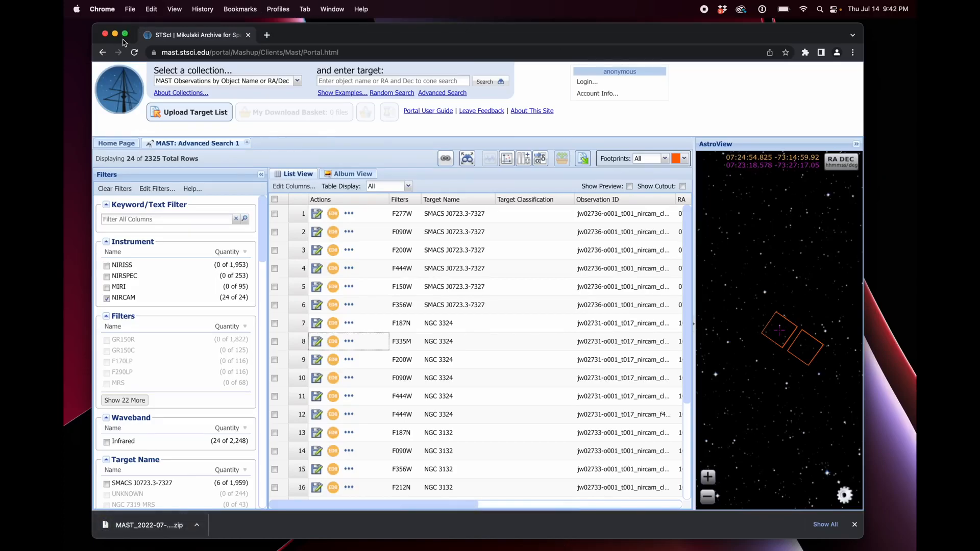
pyautogui.press('super+h')
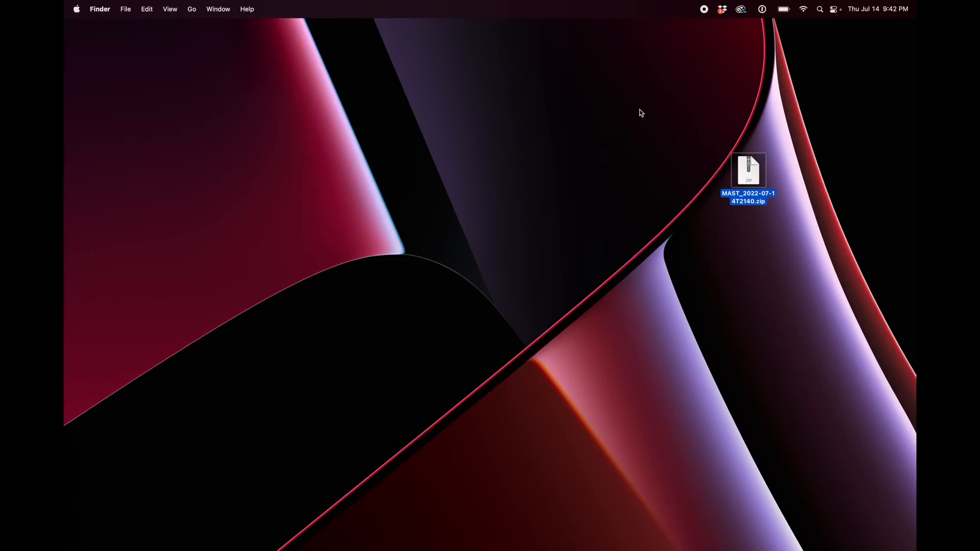
pyautogui.doubleClick(749, 171)
pyautogui.moveTo(765, 182); pyautogui.dragTo(657, 166)
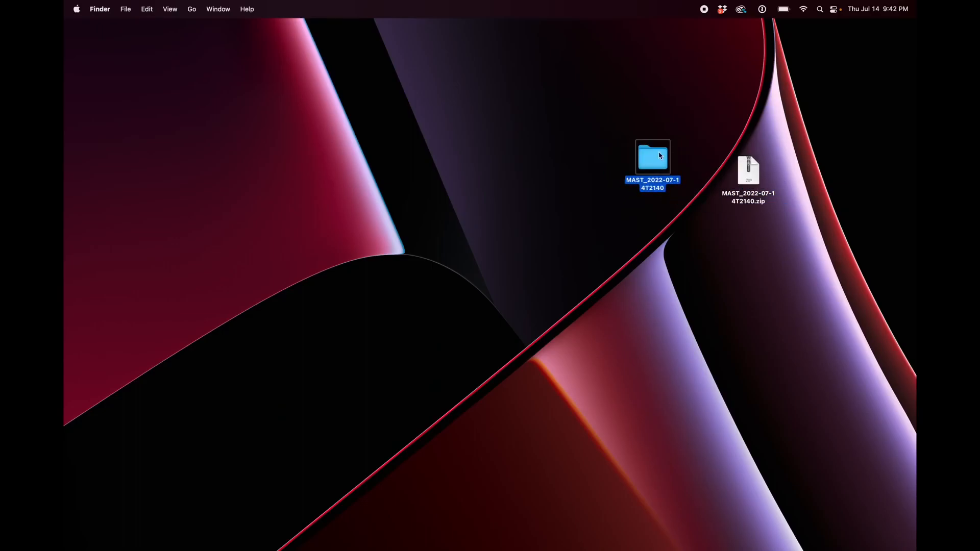
# Step: Open the extracted MAST_2022-07-14T2140 folder and inspect the pool CSV file inside the JWST mirimage subfolder
pyautogui.doubleClick(656, 158)
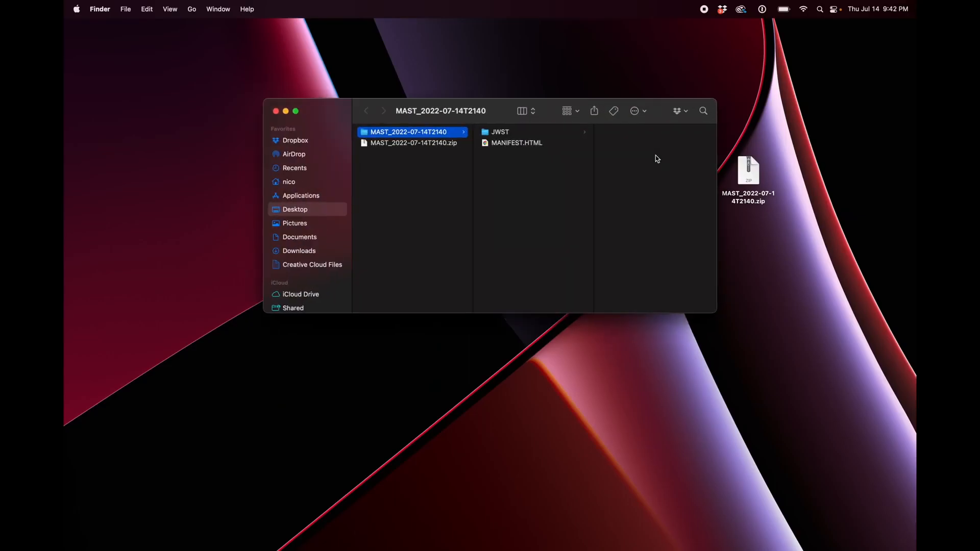
pyautogui.click(513, 145)
pyautogui.click(507, 134)
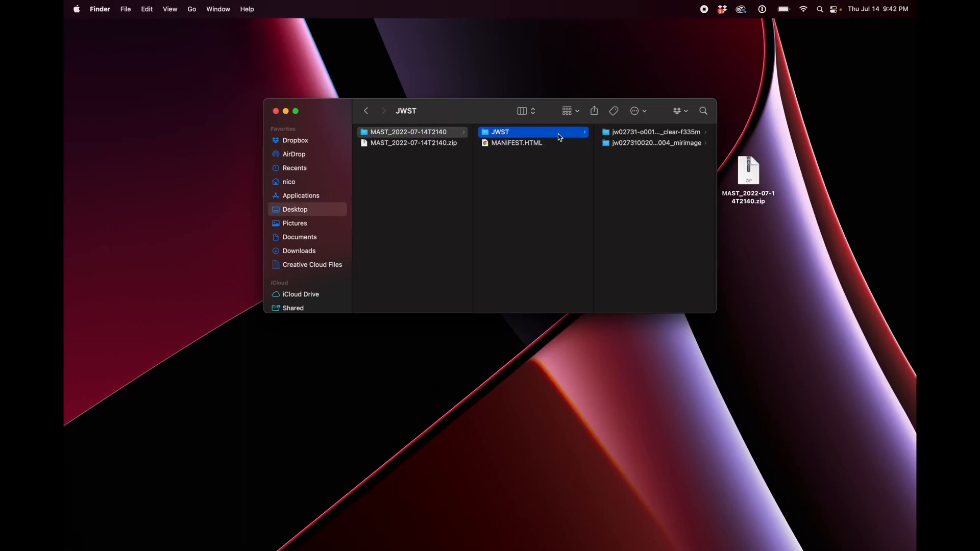
pyautogui.click(653, 144)
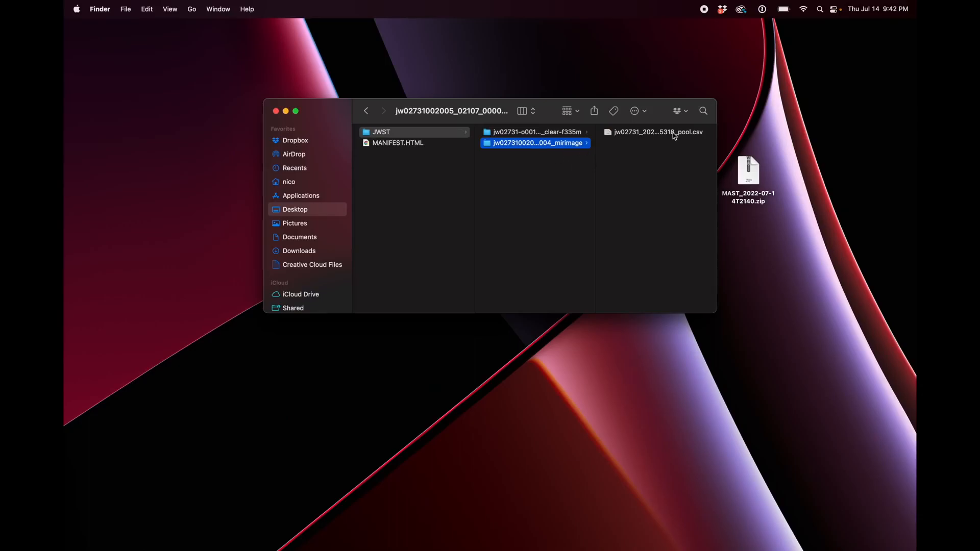
pyautogui.click(657, 132)
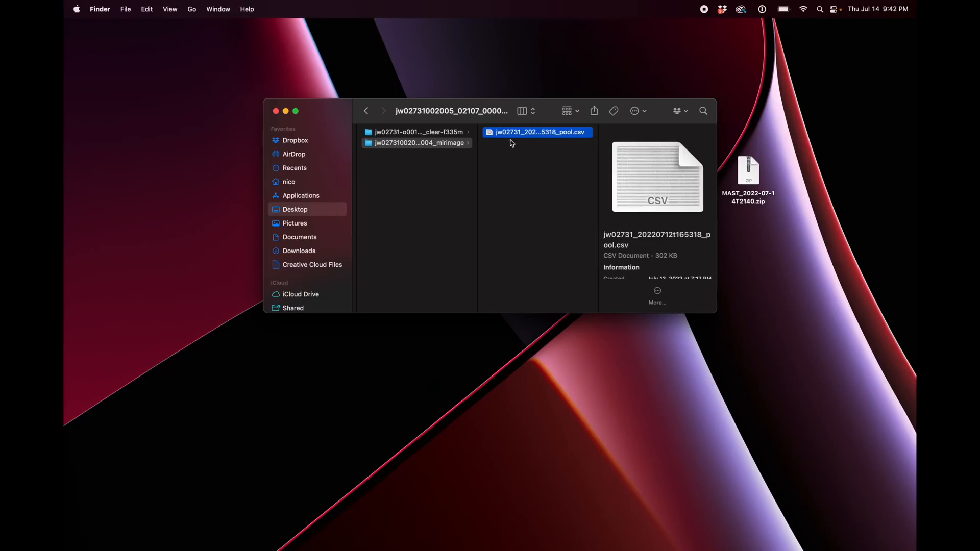
# Step: Examine the asn.json, cat.ecsv and segm.fits files in the clear-f335m folder and select the i2d.fits file
pyautogui.click(410, 132)
pyautogui.click(558, 134)
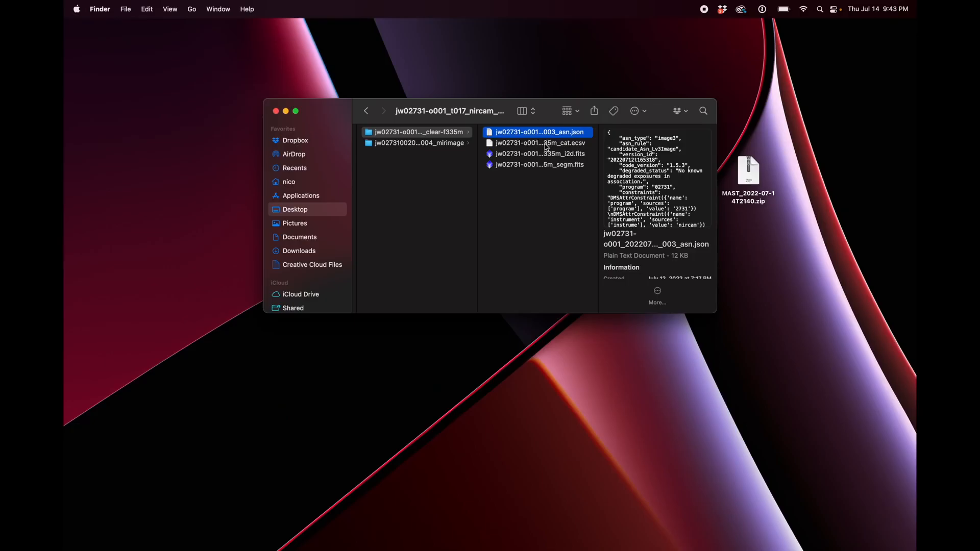
pyautogui.click(546, 146)
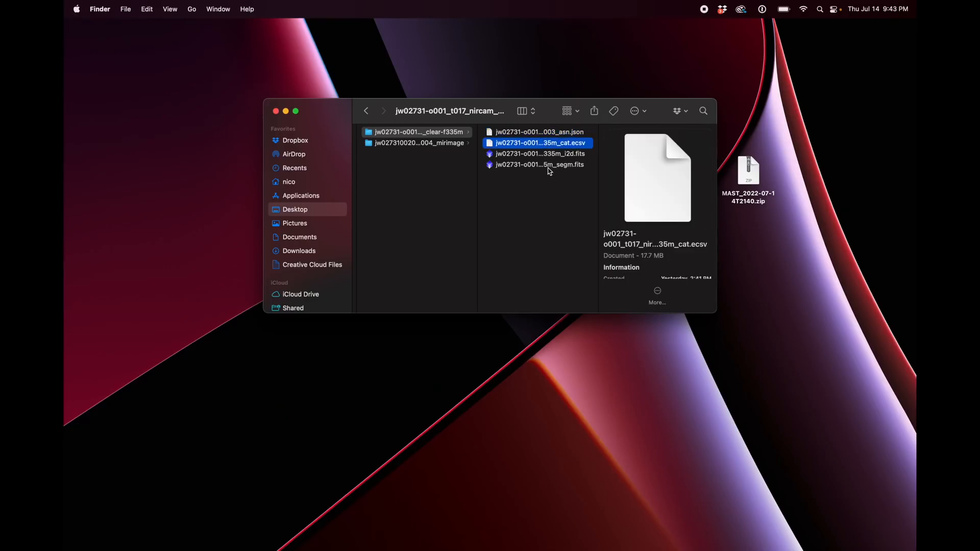
pyautogui.click(550, 168)
pyautogui.click(549, 156)
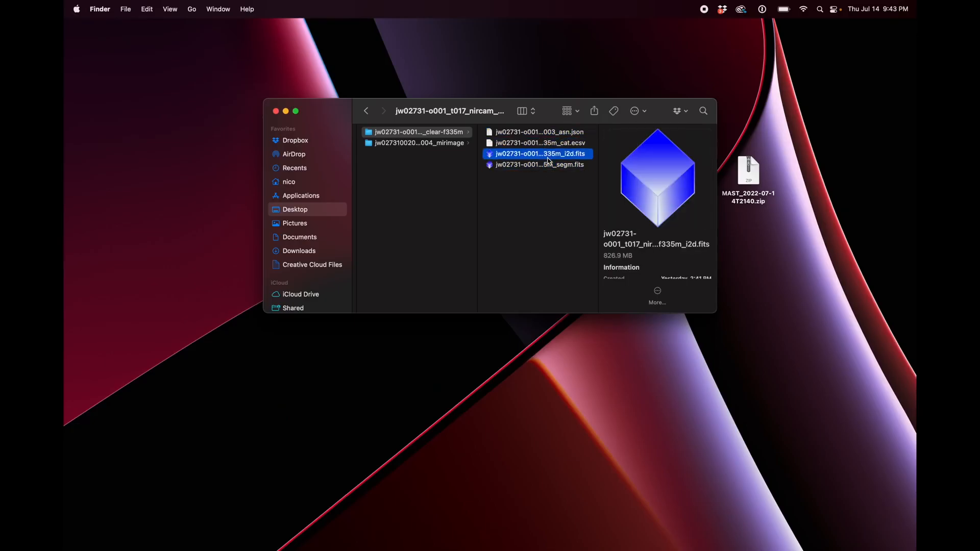
pyautogui.click(549, 168)
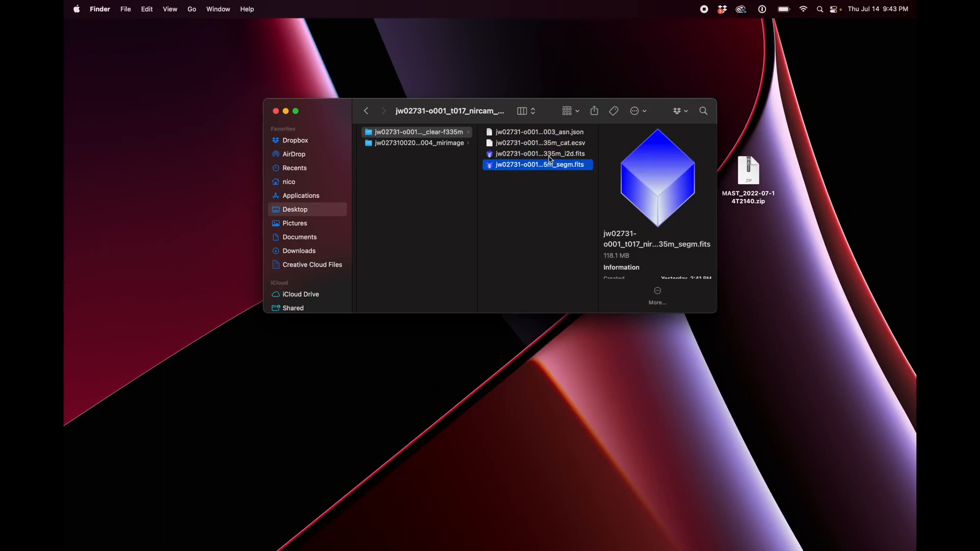
pyautogui.click(549, 156)
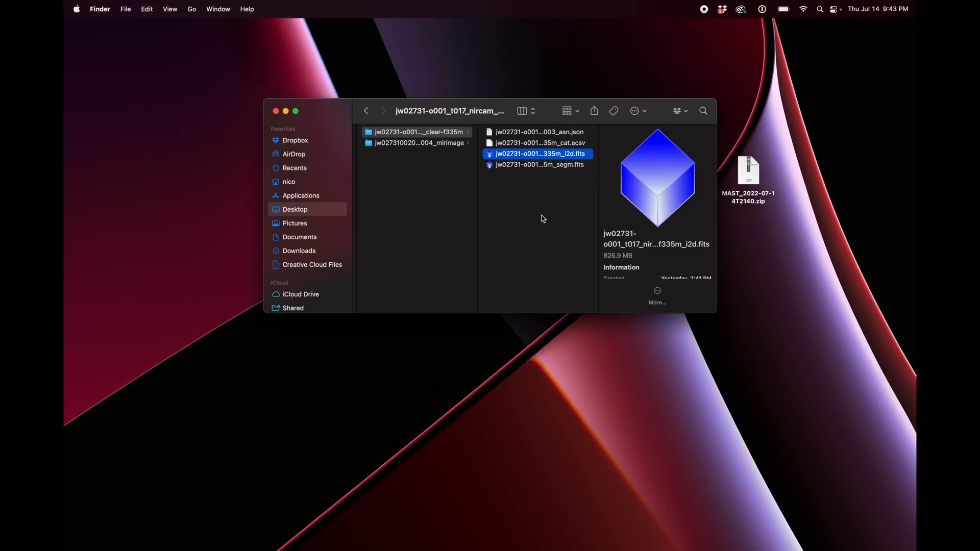
# Step: Switch to Chrome and open the siril.org website in a new tab
pyautogui.click(466, 526)
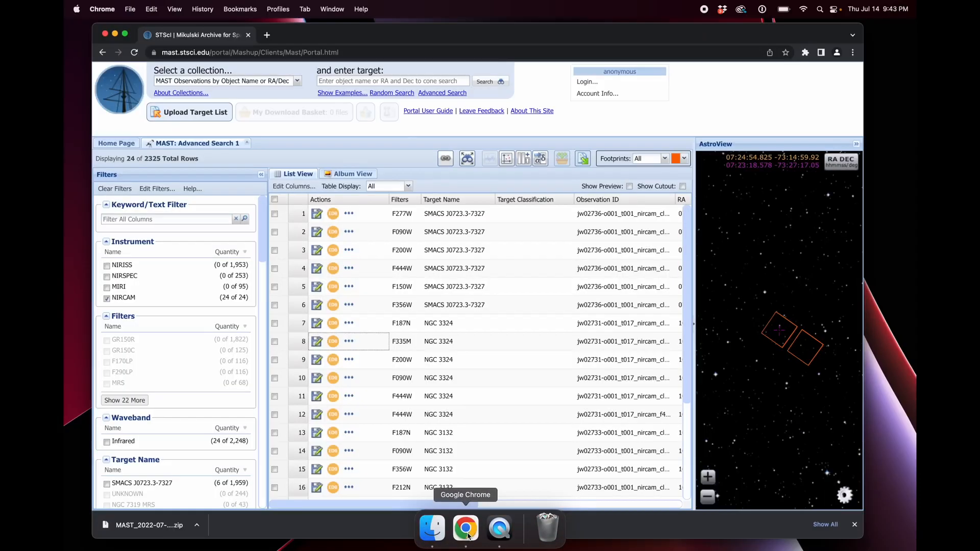
pyautogui.click(268, 35)
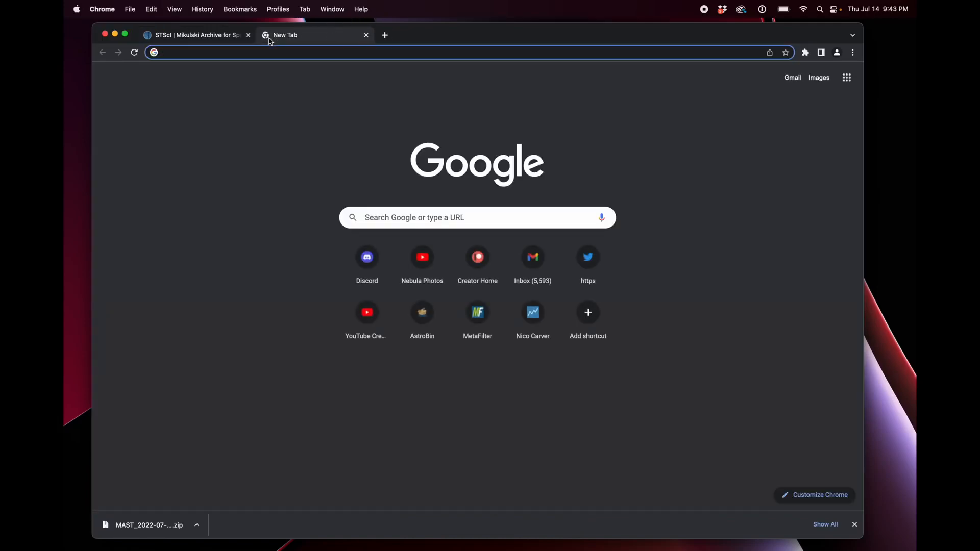
pyautogui.write('siri')
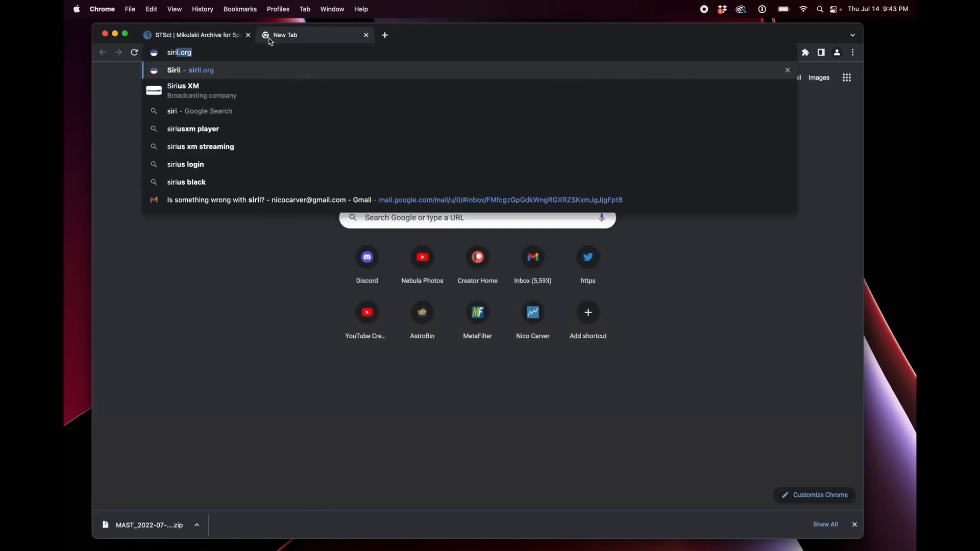
pyautogui.press('Right')
pyautogui.press('Return')
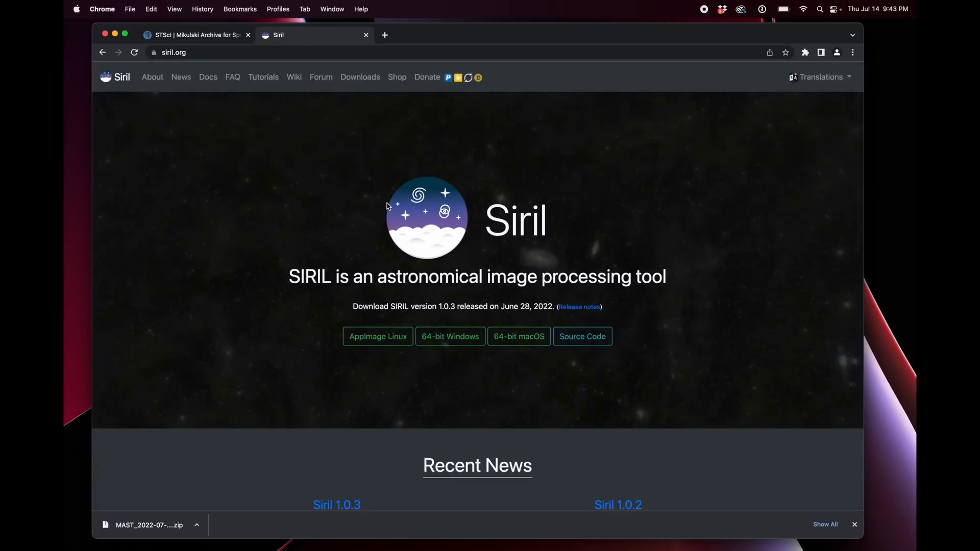
# Step: Search the web for "sao ds9" in another new tab and look over the SAOImageDS9 home page and its address
pyautogui.click(385, 37)
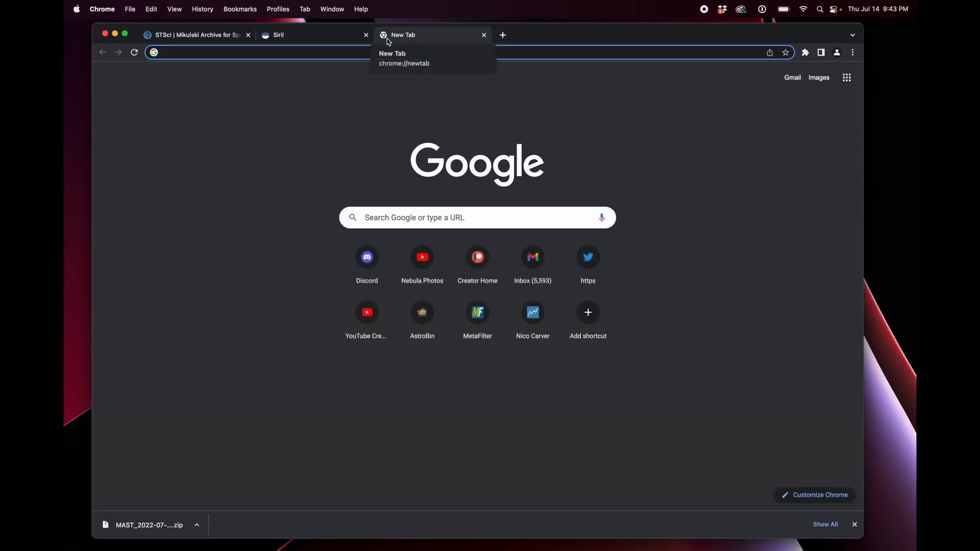
pyautogui.write('sao')
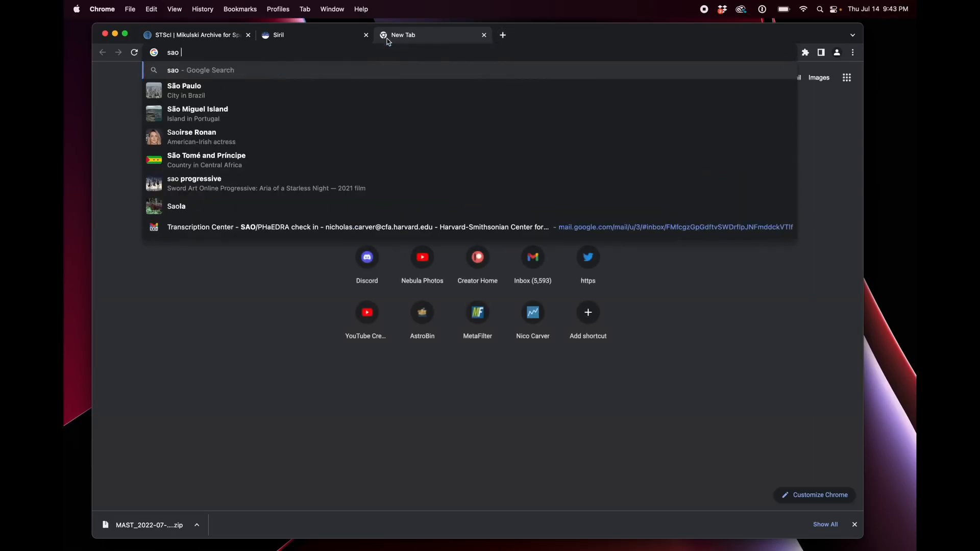
pyautogui.write(' ds9')
pyautogui.press('Return')
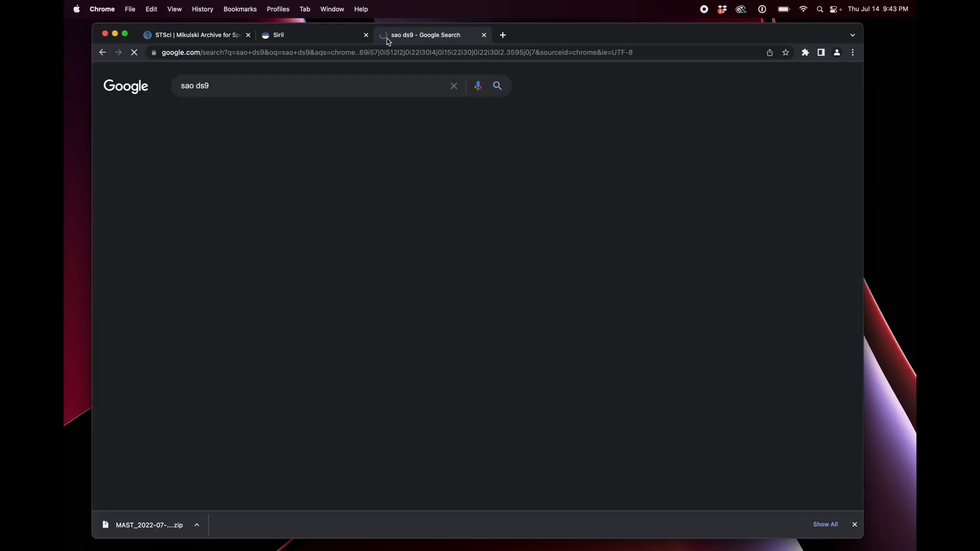
pyautogui.click(233, 170)
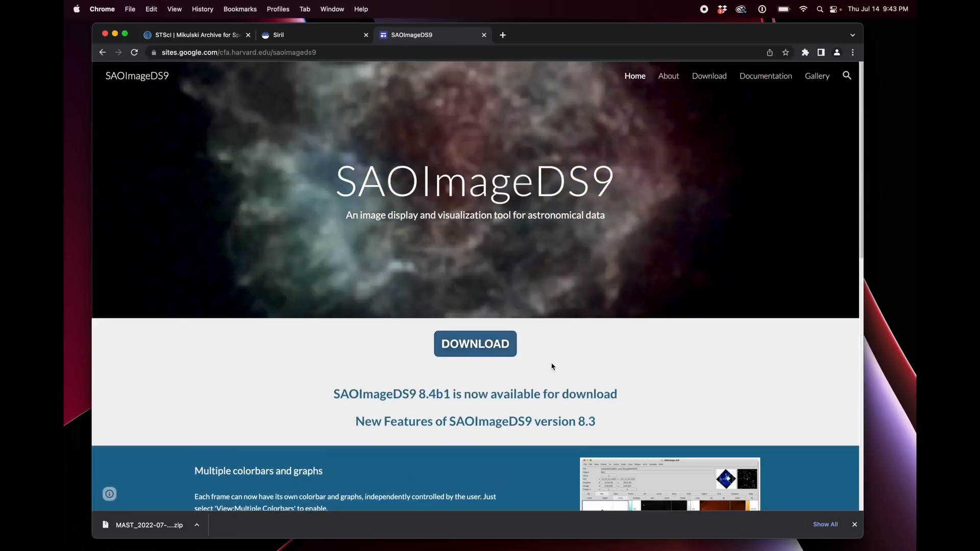
pyautogui.scroll(-3, 551, 366)
pyautogui.scroll(-2, 551, 367)
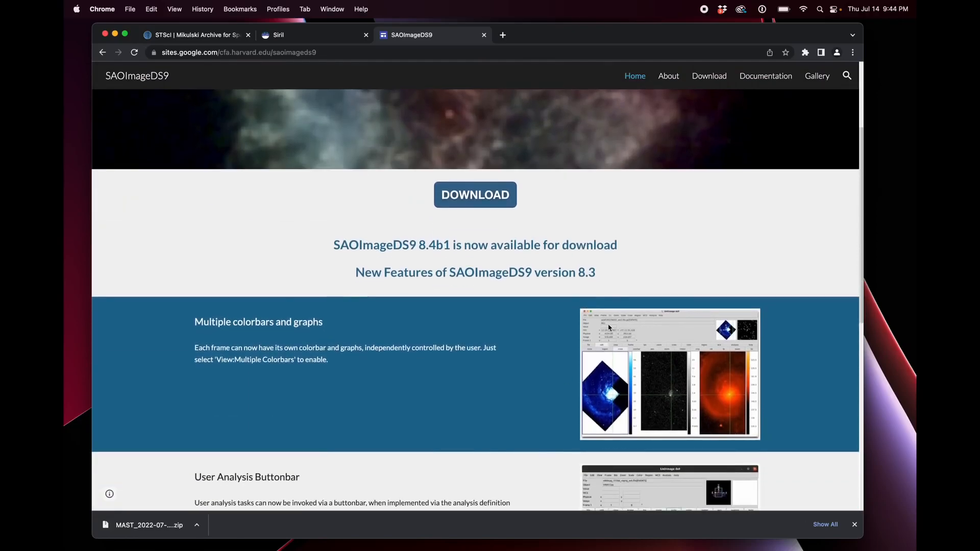
pyautogui.scroll(-7, 557, 323)
pyautogui.scroll(12, 558, 325)
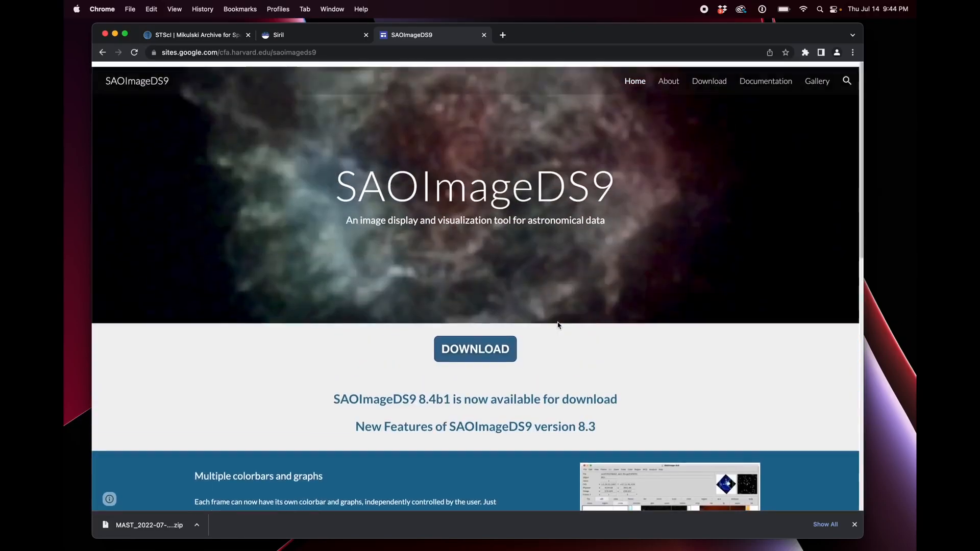
pyautogui.click(372, 53)
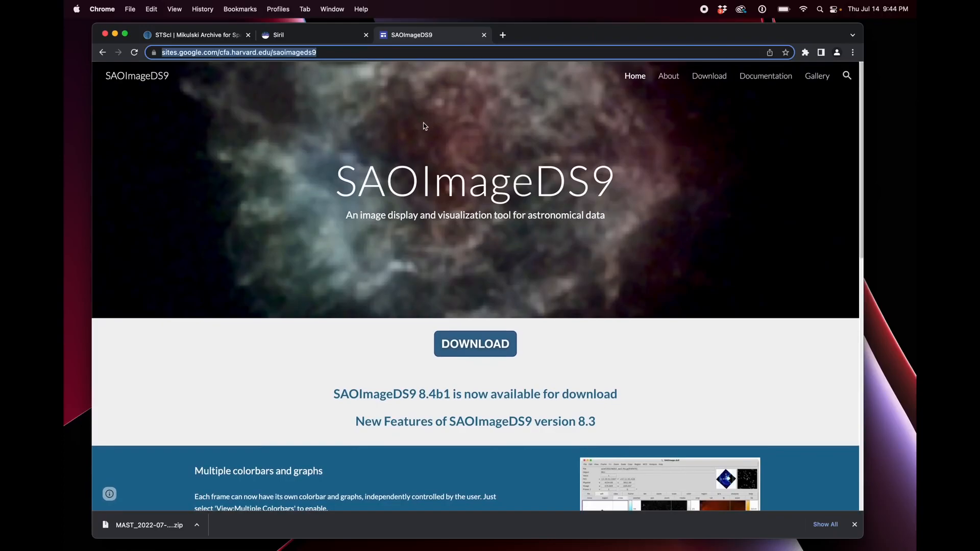
# Step: Return to the clear-f335m folder in Finder and open its i2d.fits file in PixInsight
pyautogui.press('super+h')
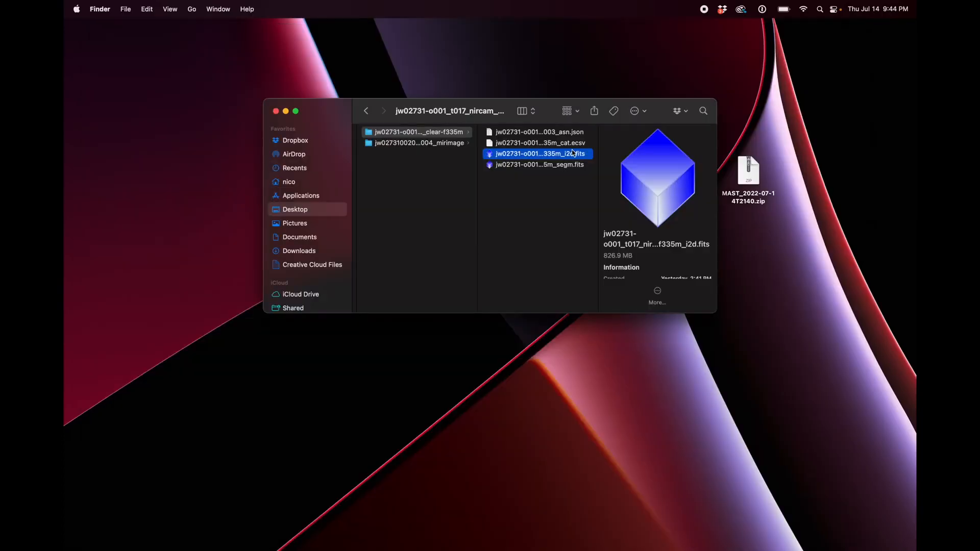
pyautogui.doubleClick(541, 156)
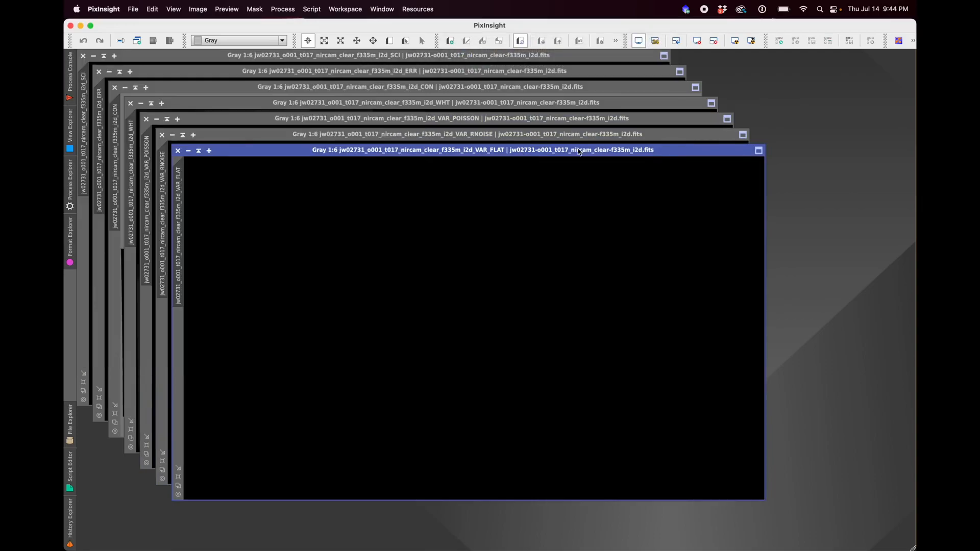
# Step: Apply a screen auto-stretch to the VAR_FLAT and VAR_RNOISE images in turn and close each one after viewing
pyautogui.click(735, 40)
pyautogui.click(178, 150)
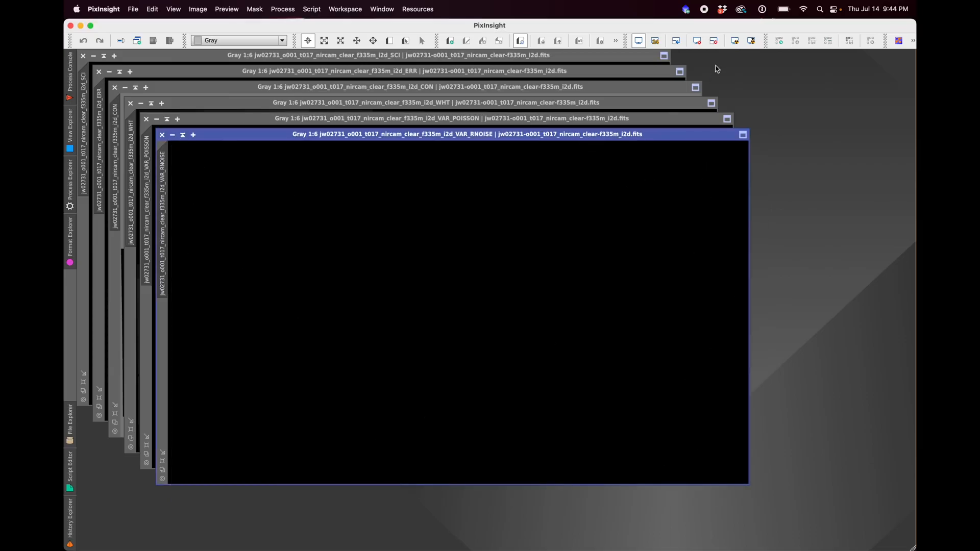
pyautogui.click(734, 40)
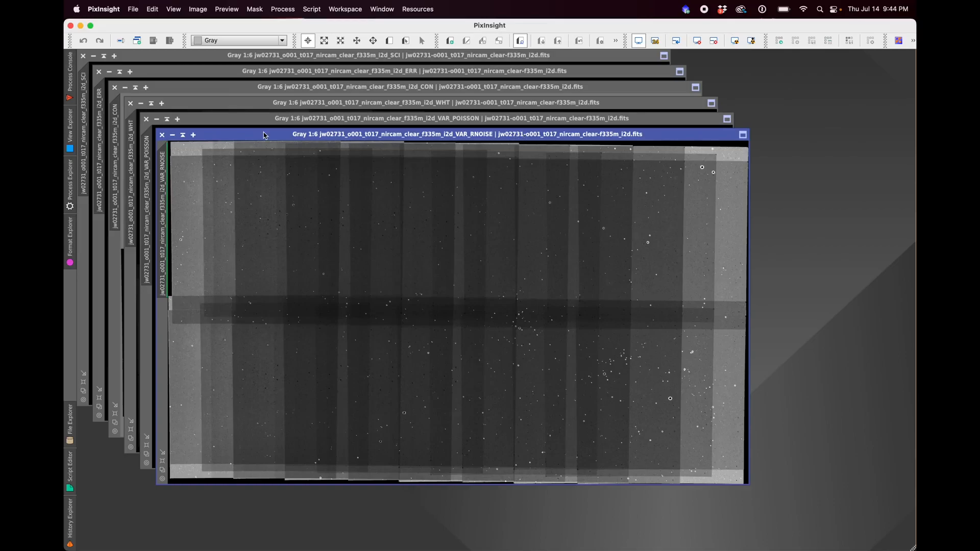
pyautogui.moveTo(154, 135)
pyautogui.click(162, 135)
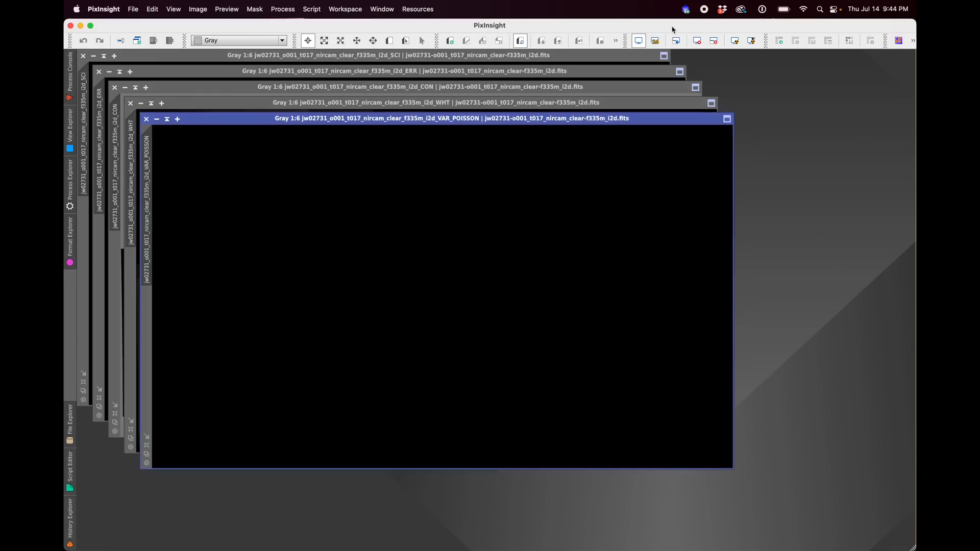
# Step: Auto-stretch the VAR_POISSON and ERR images for viewing and close them together with the WHT and CON images
pyautogui.click(734, 41)
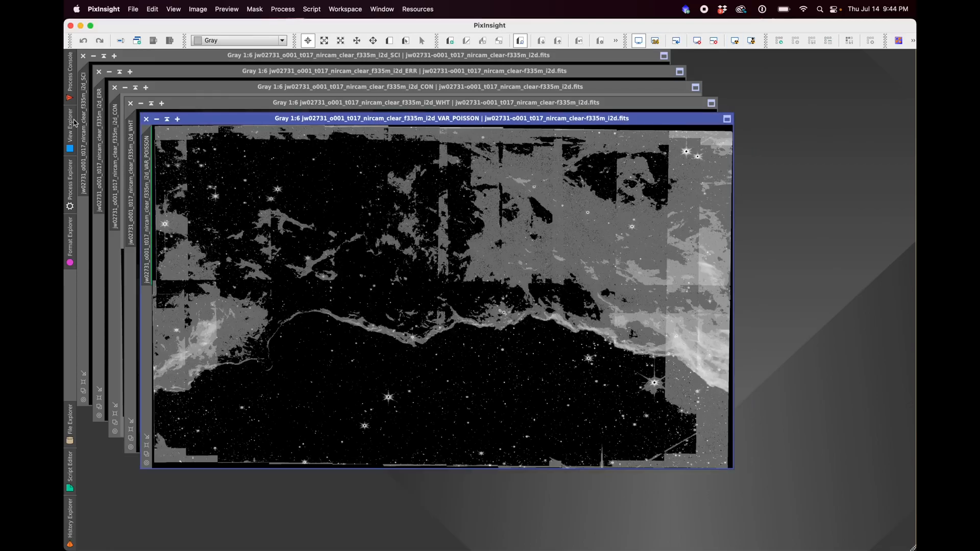
pyautogui.click(146, 118)
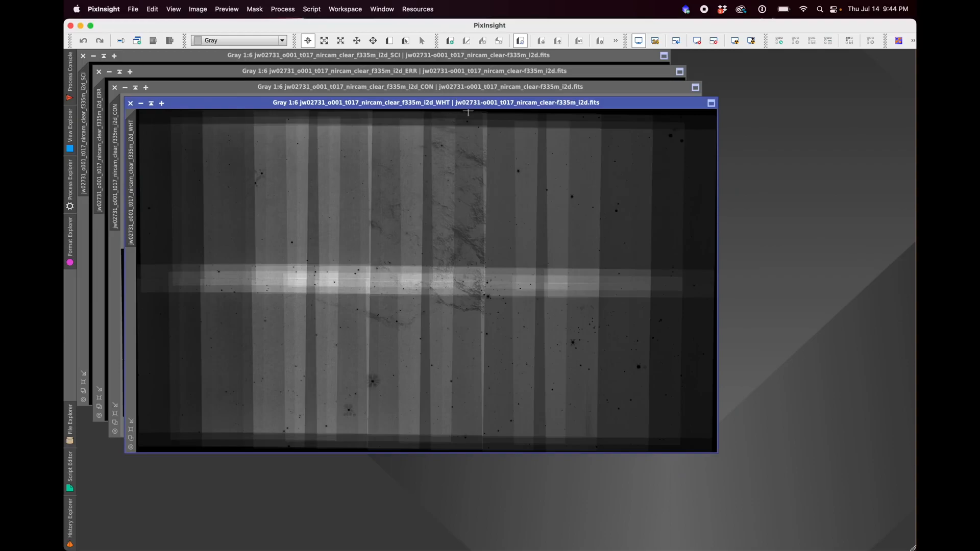
pyautogui.click(131, 103)
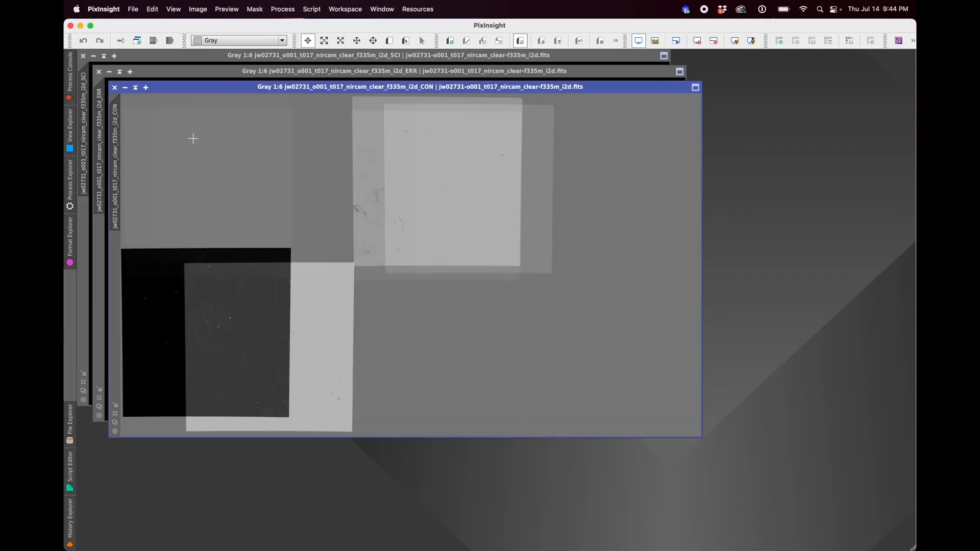
pyautogui.click(115, 87)
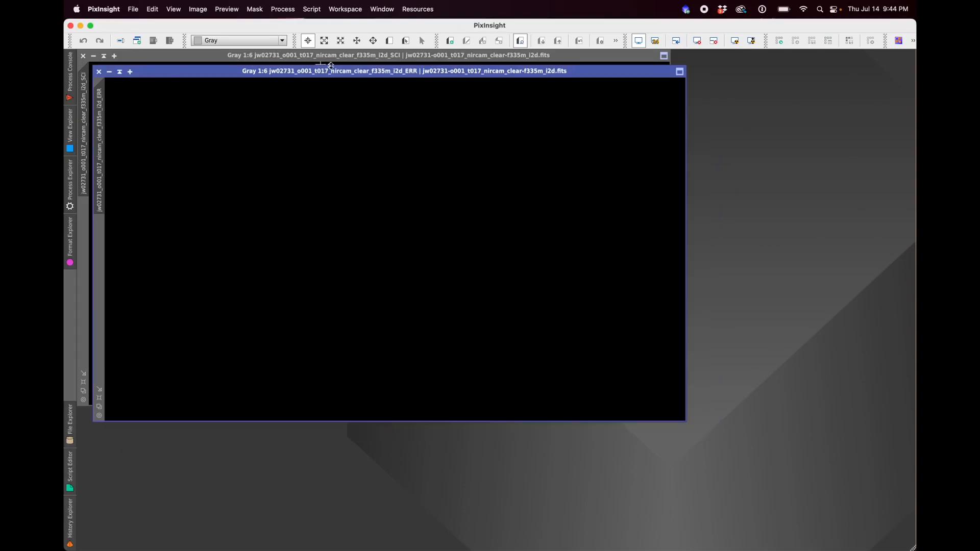
pyautogui.click(736, 44)
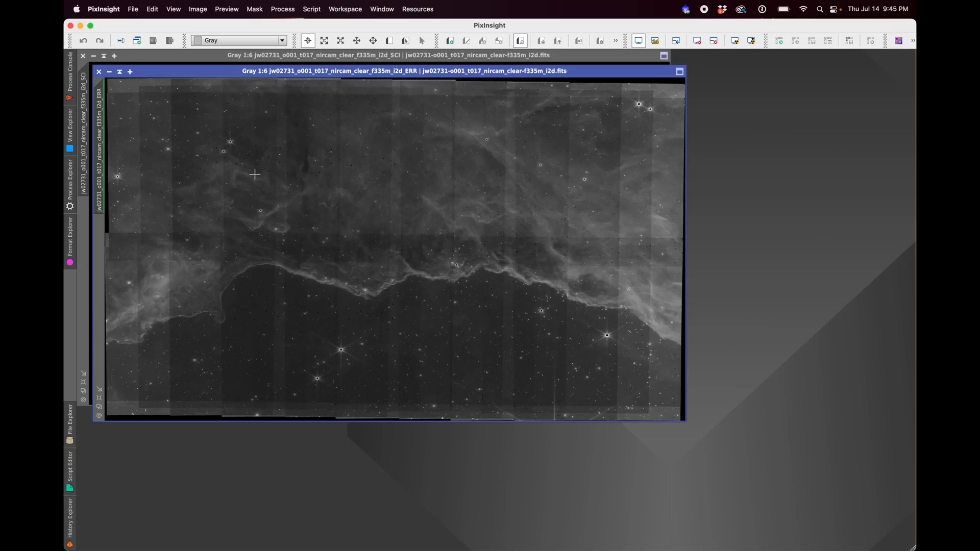
pyautogui.click(99, 72)
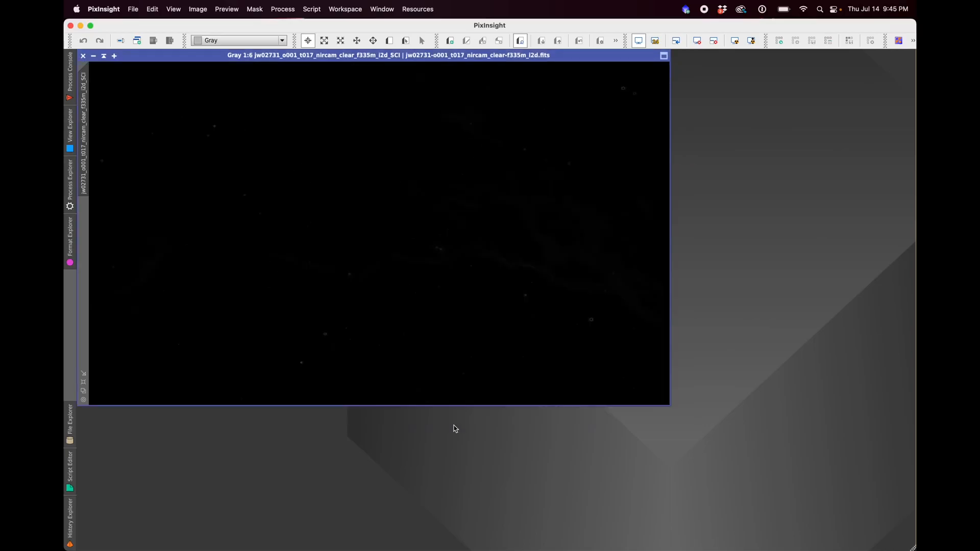
# Step: Apply a screen auto-stretch to the SCI image, comparing it with the unstretched display before leaving the stretch on
pyautogui.click(735, 40)
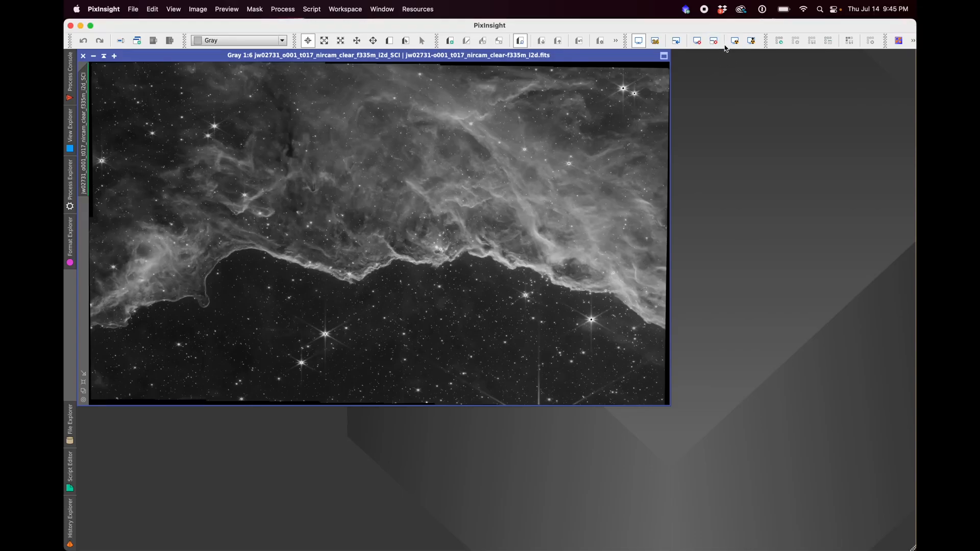
pyautogui.click(697, 41)
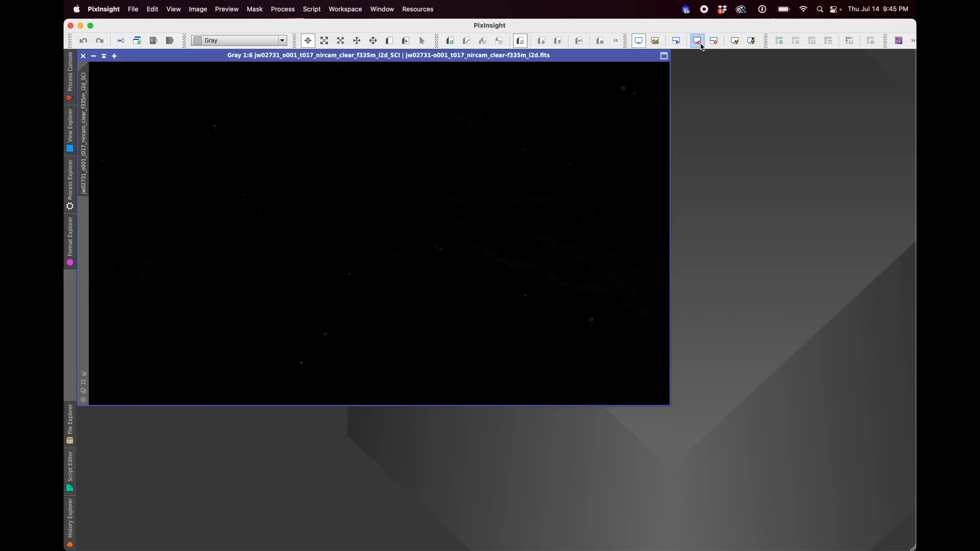
pyautogui.click(735, 41)
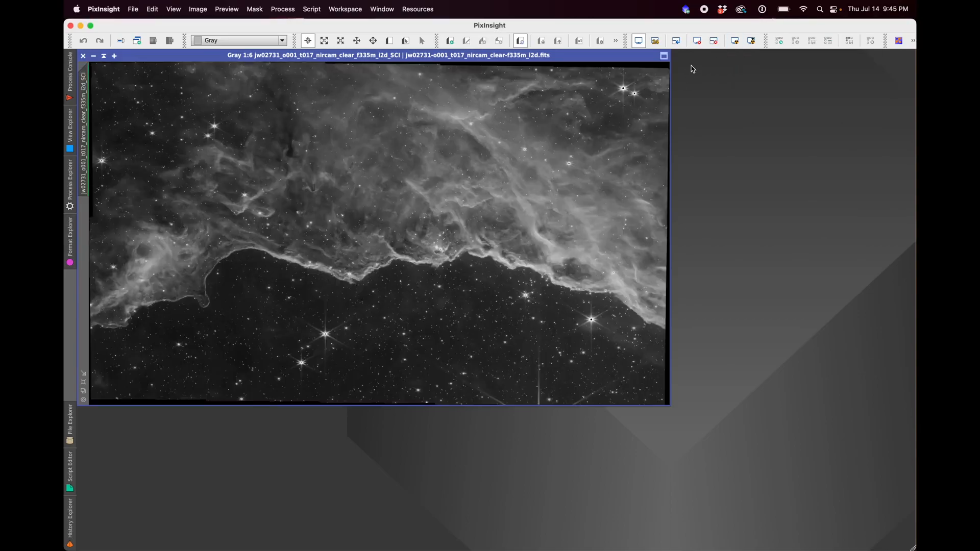
pyautogui.click(697, 41)
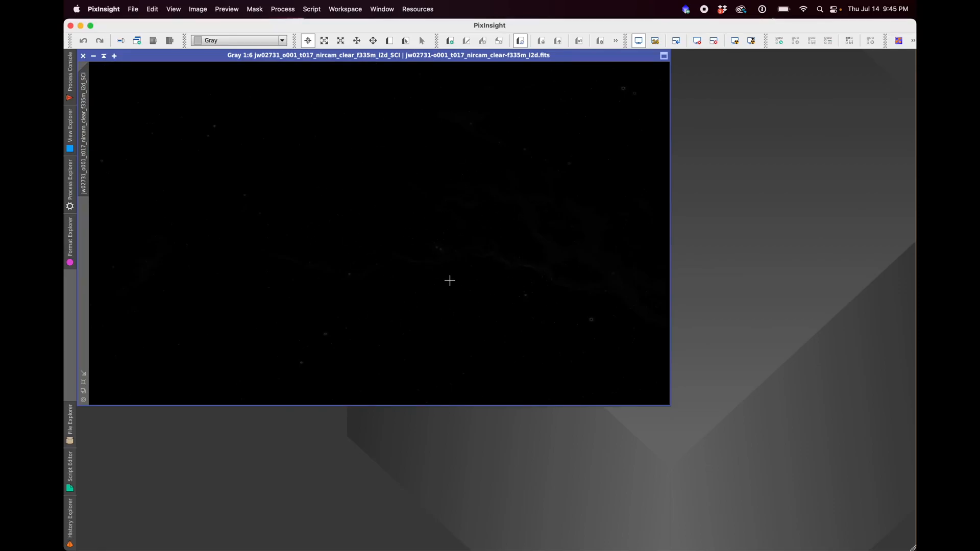
pyautogui.click(735, 41)
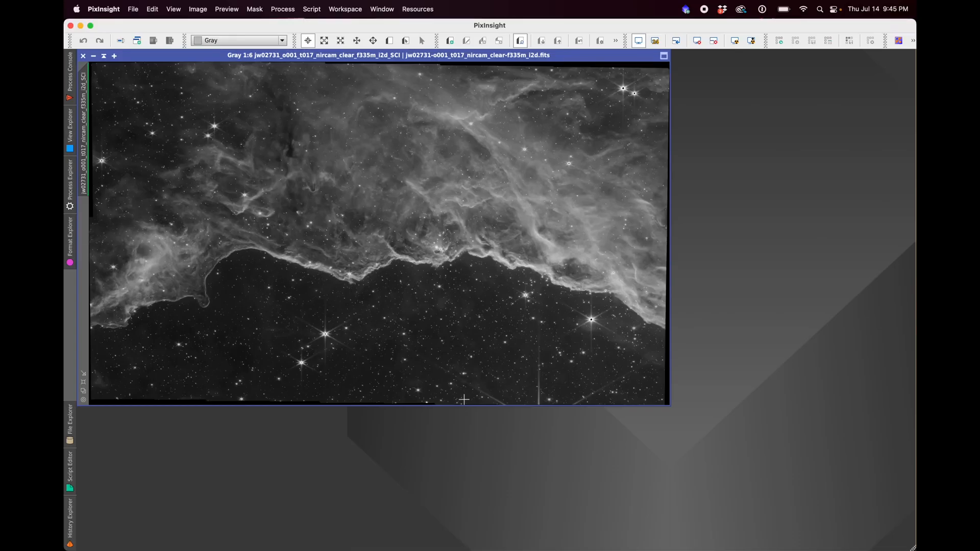
# Step: Examine the SCI image's nebula edge and the bright stars' diffraction spikes at up to 1:1, and return to the full 1:6 view
pyautogui.scroll(3, 464, 399)
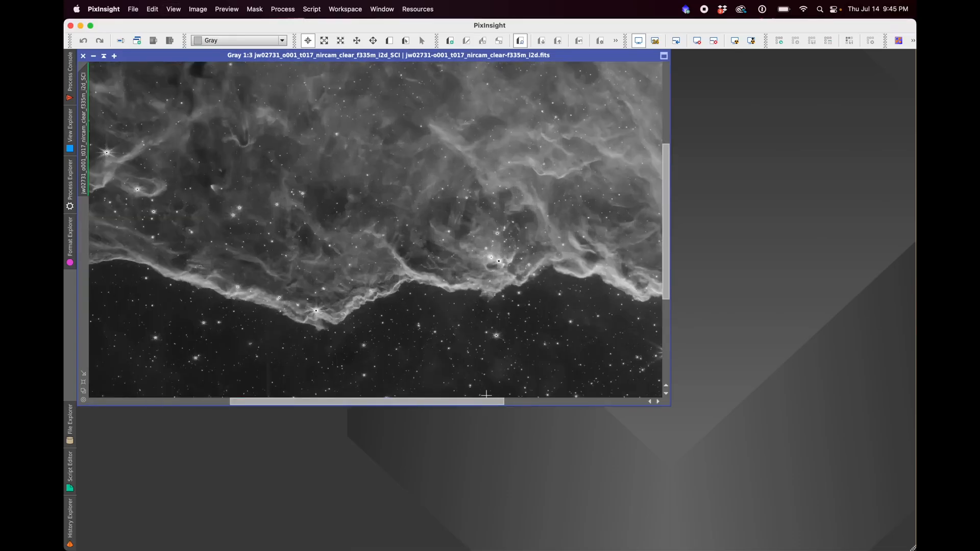
pyautogui.moveTo(487, 401); pyautogui.dragTo(349, 404)
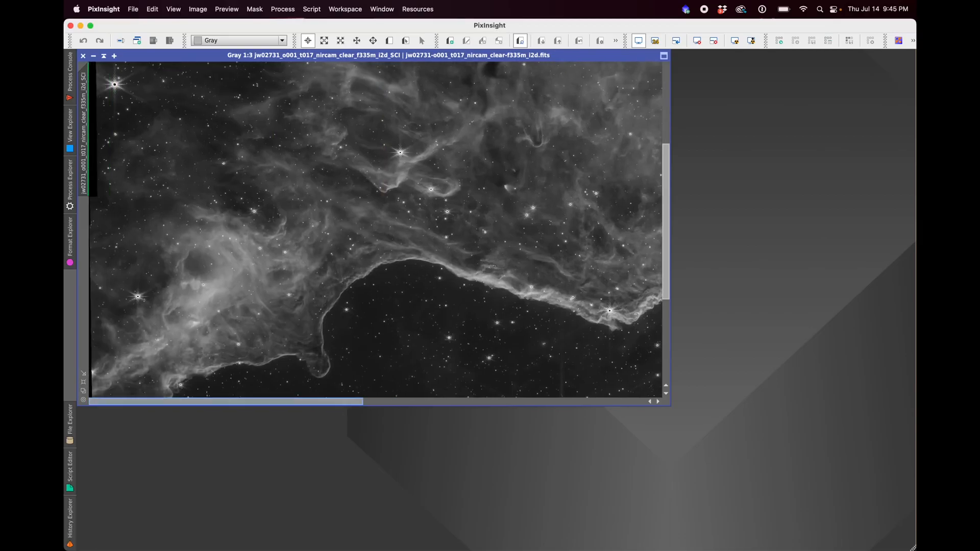
pyautogui.moveTo(665, 183); pyautogui.dragTo(668, 249)
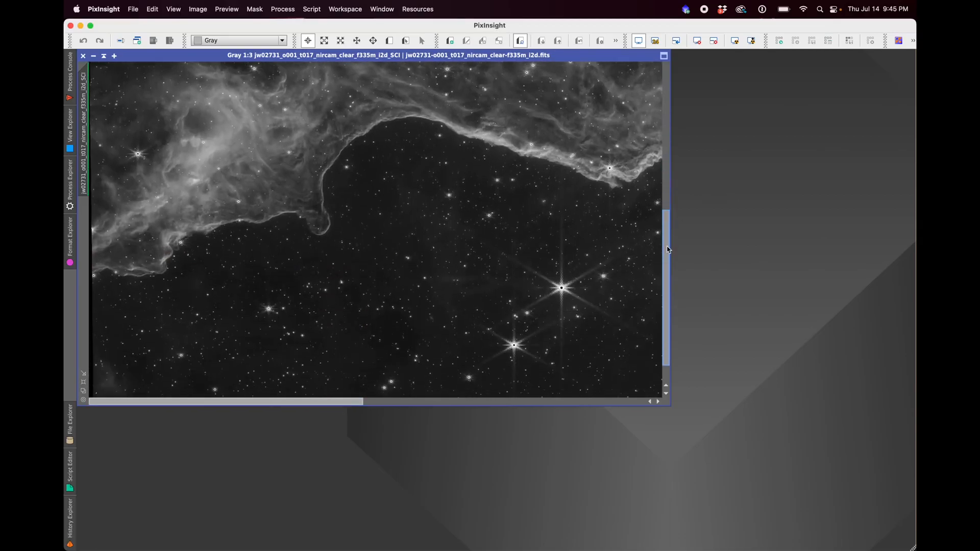
pyautogui.press('super+plus')
pyautogui.press('super+plus')
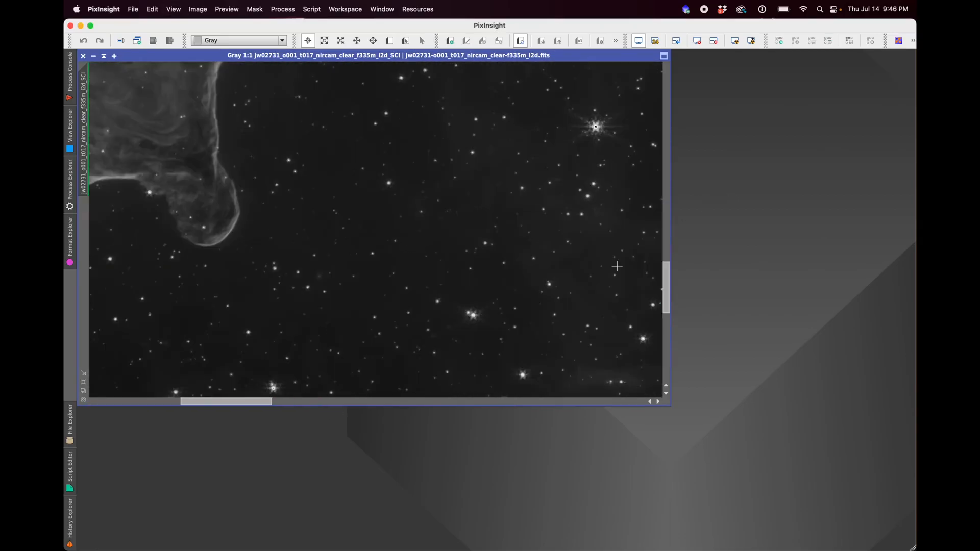
pyautogui.moveTo(266, 401); pyautogui.dragTo(356, 390)
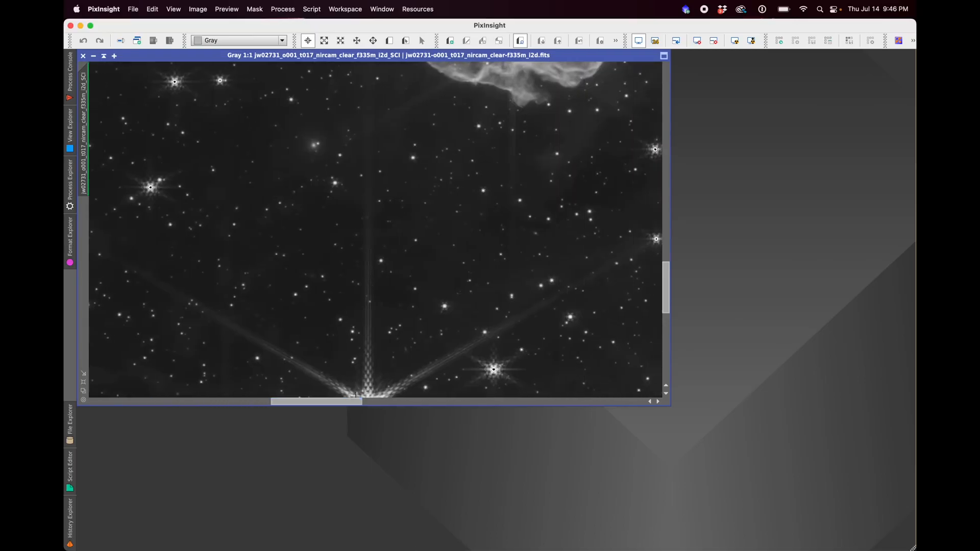
pyautogui.moveTo(669, 261); pyautogui.dragTo(668, 299)
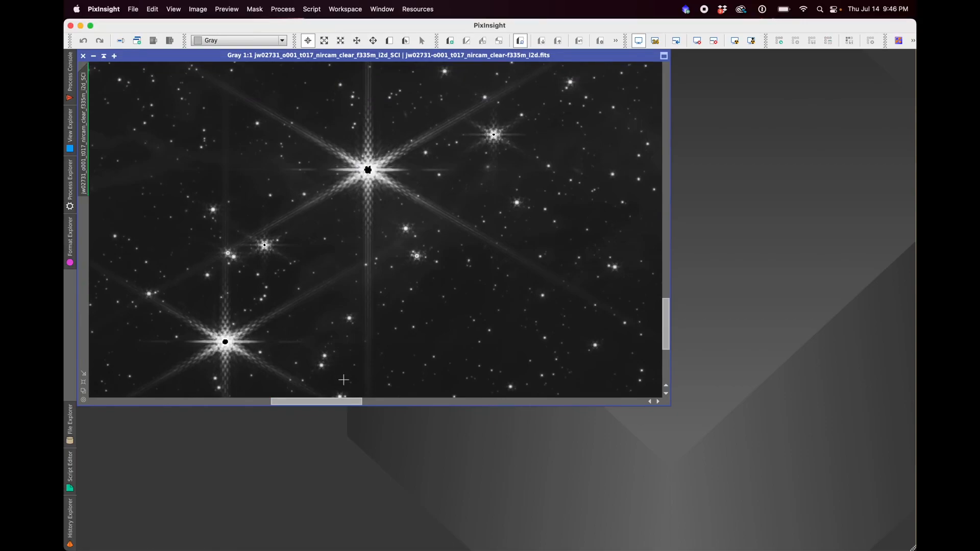
pyautogui.moveTo(342, 407); pyautogui.dragTo(240, 407)
pyautogui.moveTo(667, 340); pyautogui.dragTo(672, 265)
pyautogui.press('super+minus')
pyautogui.press('super+minus')
pyautogui.press('super+minus')
pyautogui.press('super+minus')
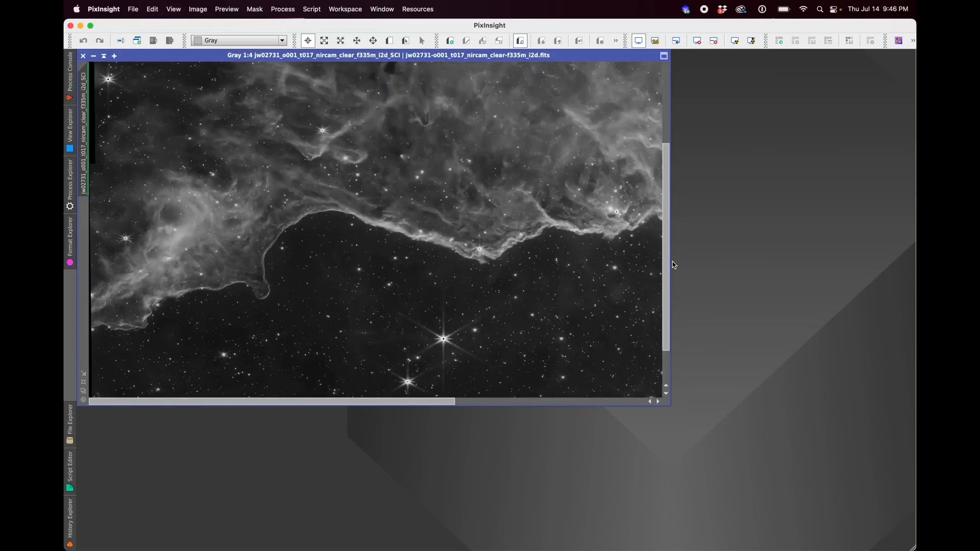
pyautogui.press('super+minus')
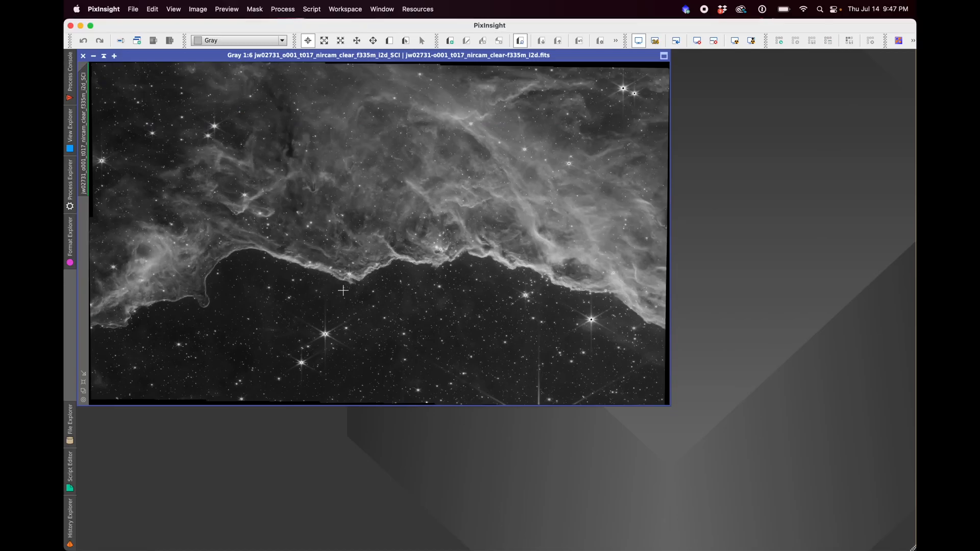
# Step: Switch to Chrome and download the F187N NIRCAM observation of NGC 3324 from the MAST results
pyautogui.moveTo(452, 536)
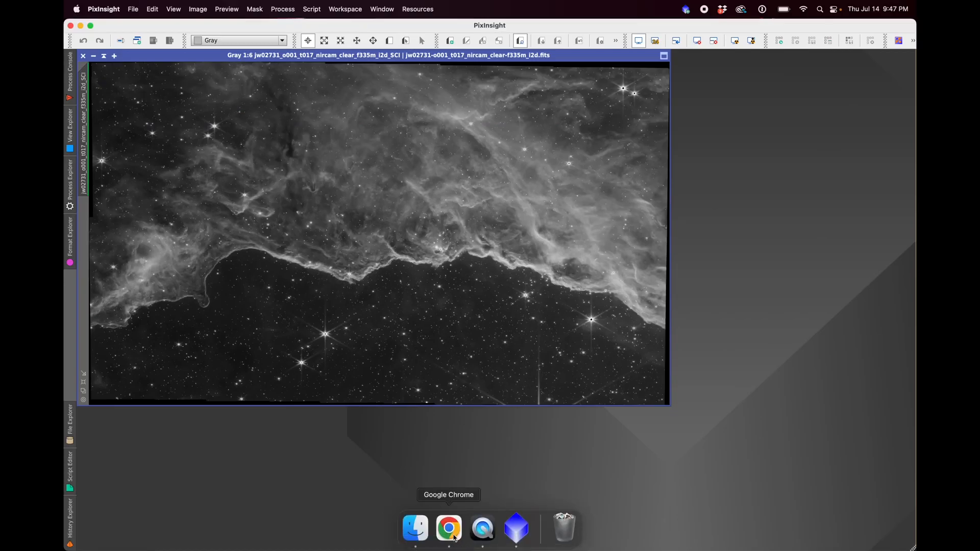
pyautogui.click(449, 531)
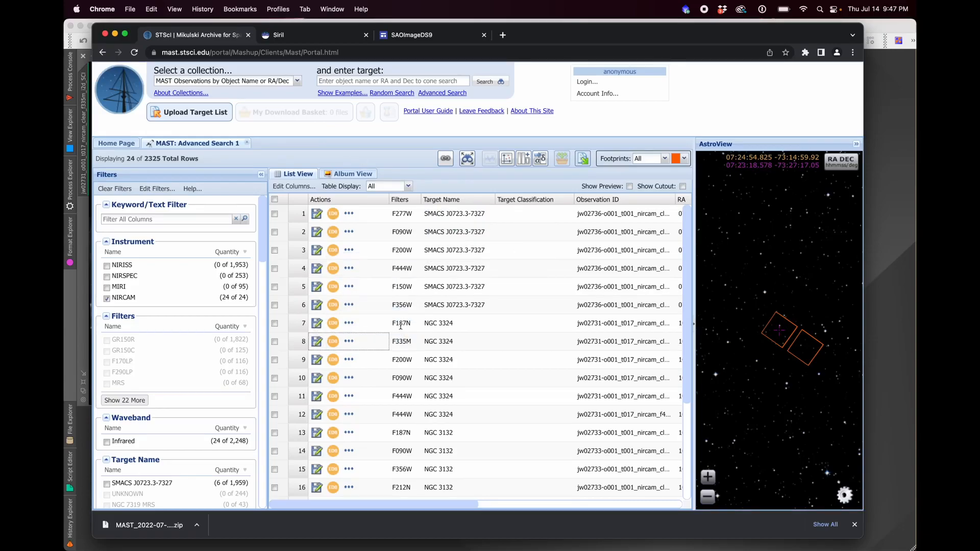
pyautogui.click(317, 323)
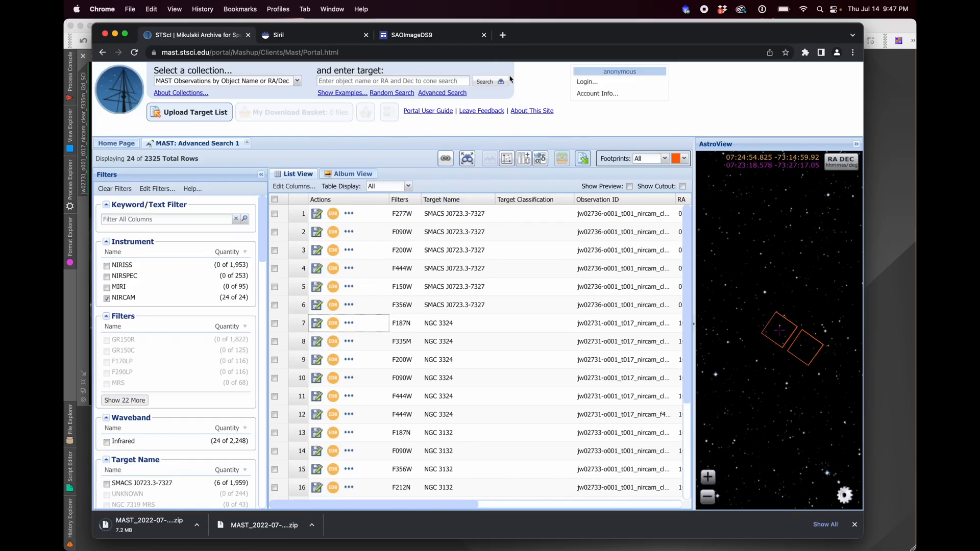
# Step: Search the web for "jwst filters" in a new tab and examine the filter throughput chart on the NIRCam Filters documentation page
pyautogui.click(503, 36)
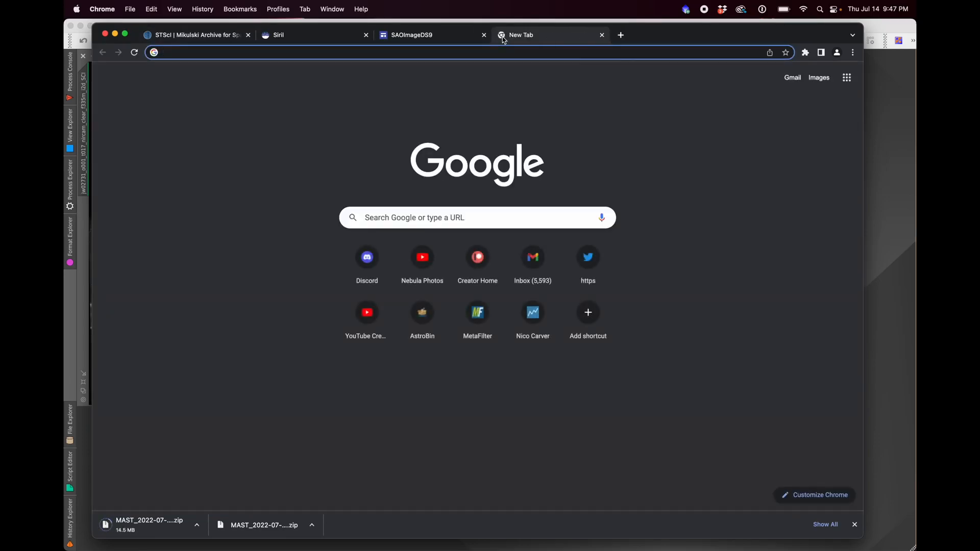
pyautogui.write('jwst')
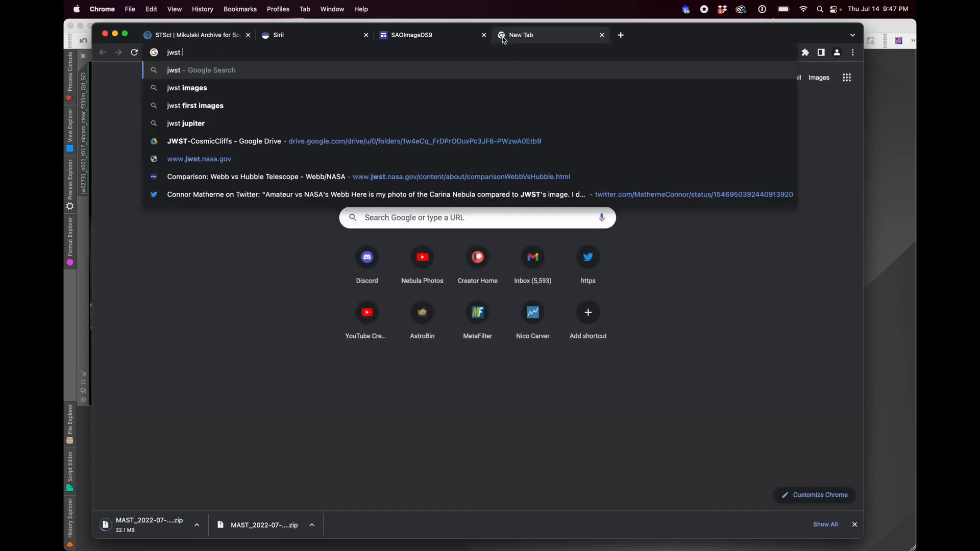
pyautogui.write(' filter')
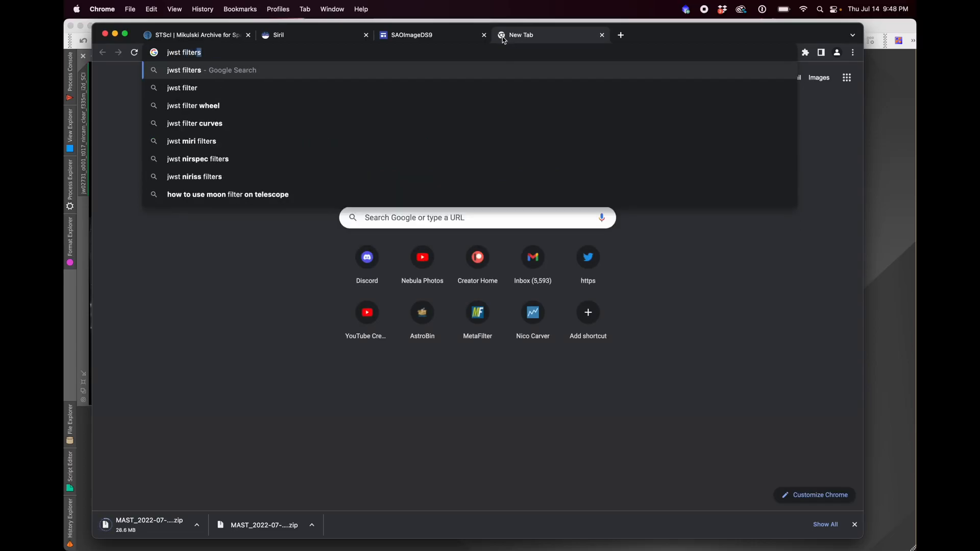
pyautogui.press('Return')
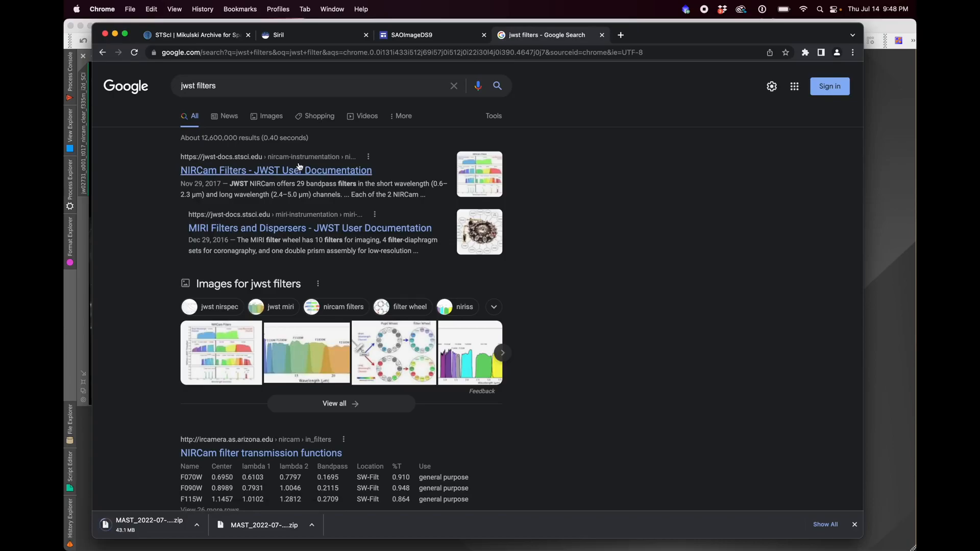
pyautogui.click(474, 177)
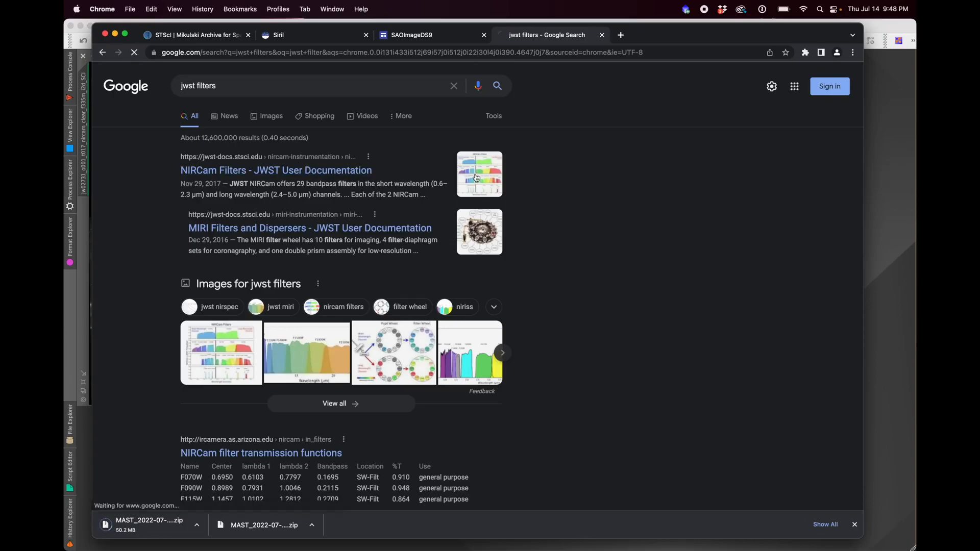
pyautogui.scroll(-10, 474, 176)
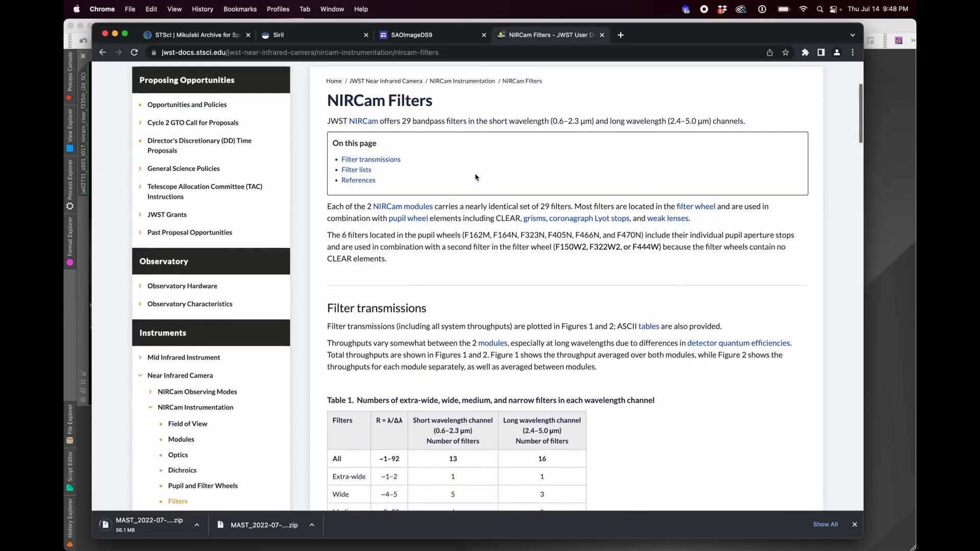
pyautogui.scroll(-5, 475, 174)
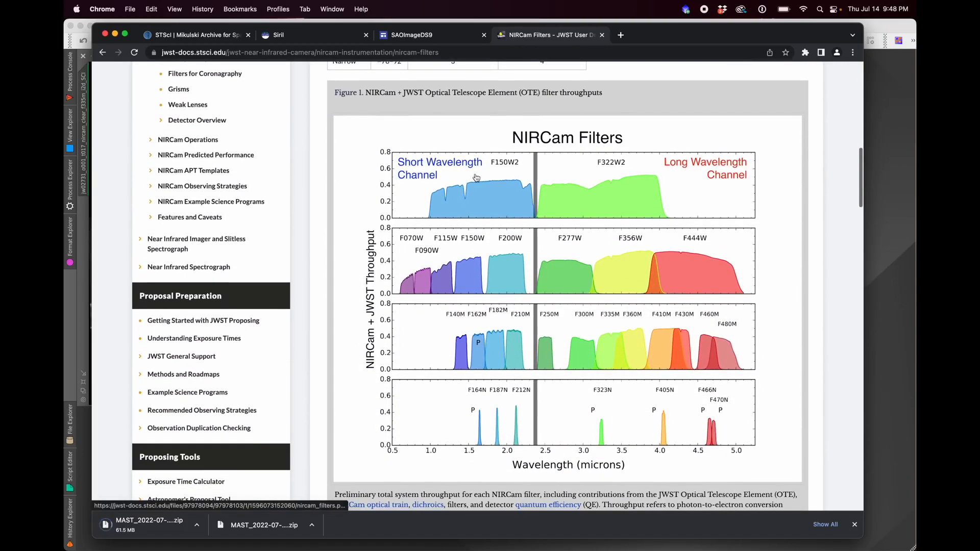
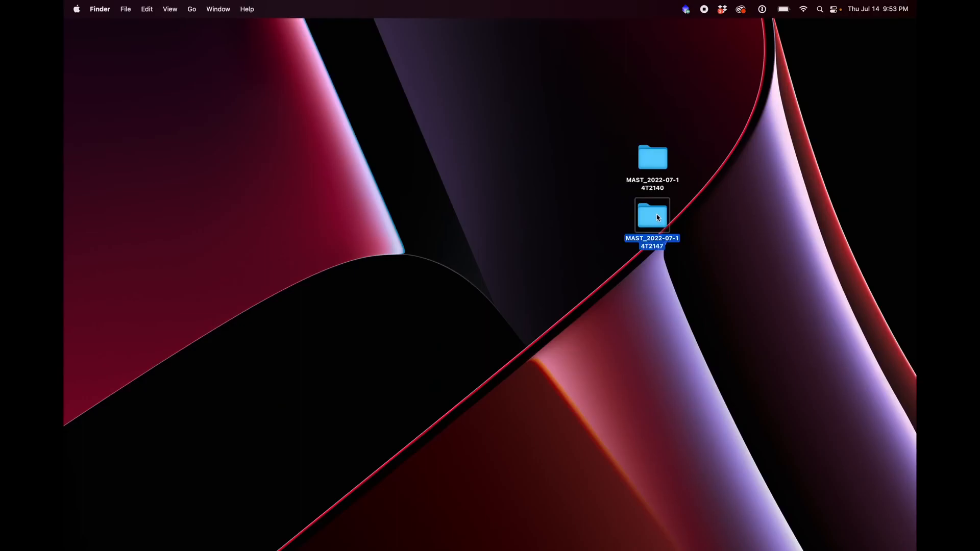
# Step: Open the F187N i2d.fits file from the JWST folder of the MAST_2022-07-14T2147 download in PixInsight
pyautogui.click(507, 135)
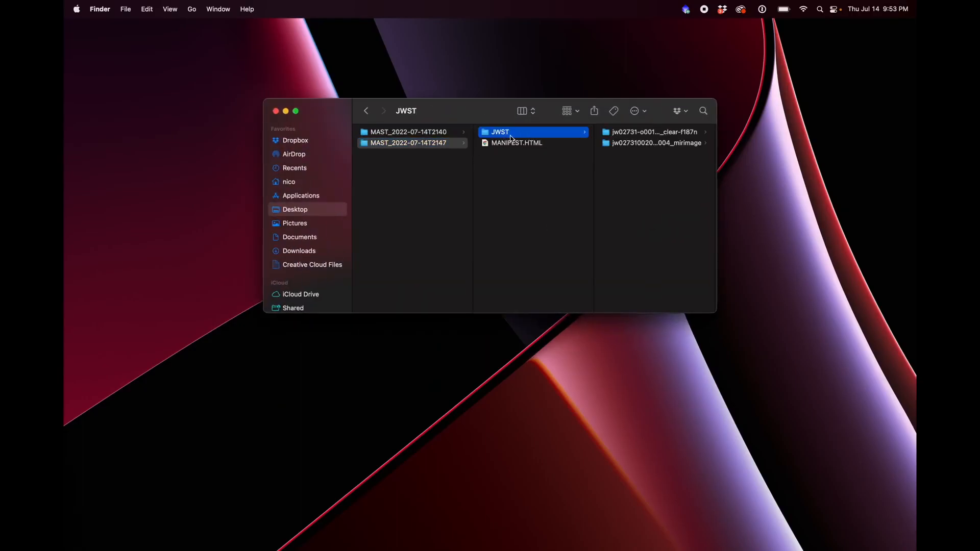
pyautogui.click(653, 134)
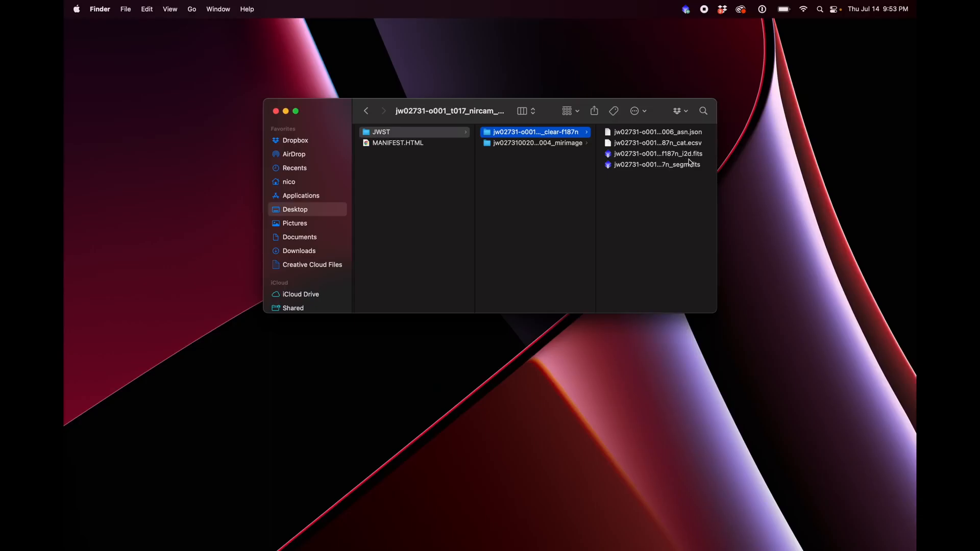
pyautogui.doubleClick(659, 154)
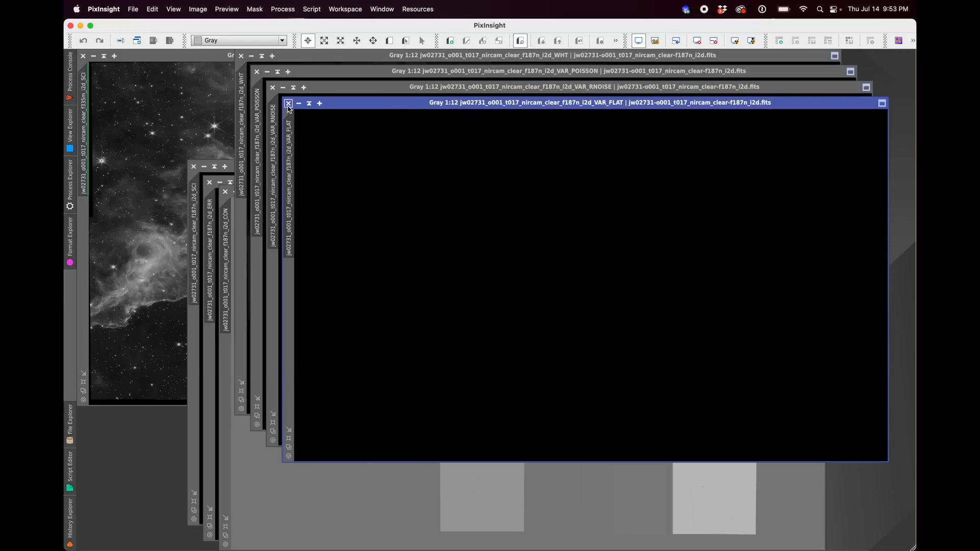
# Step: Close the F187N VAR_FLAT, VAR_RNOISE, VAR_POISSON, WHT, CON and ERR images, keeping only the SCI image open
pyautogui.click(288, 103)
pyautogui.click(272, 88)
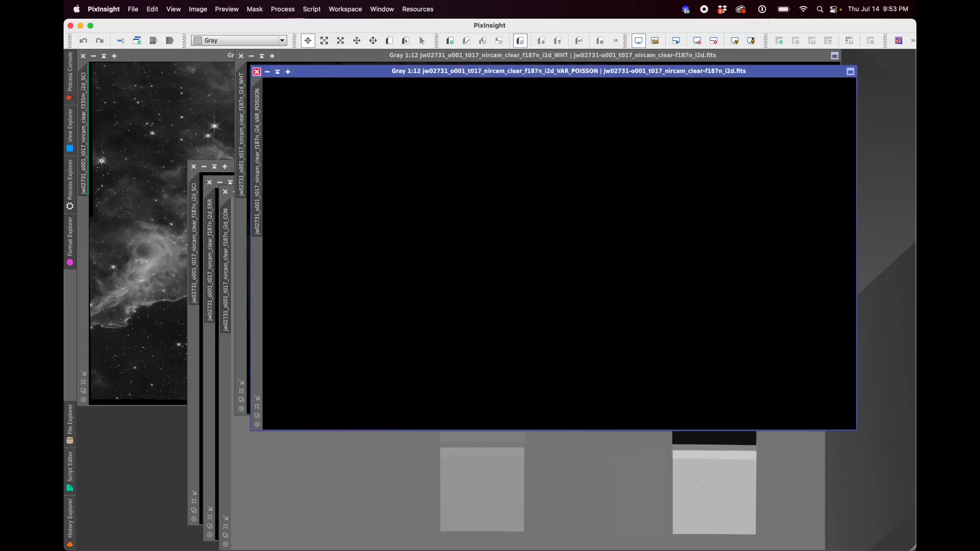
pyautogui.click(257, 71)
pyautogui.click(241, 56)
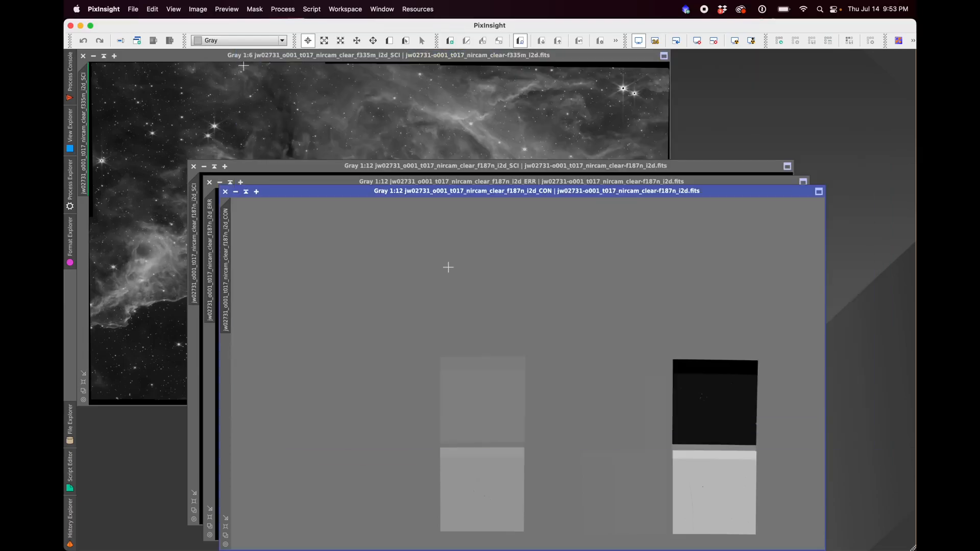
pyautogui.click(225, 192)
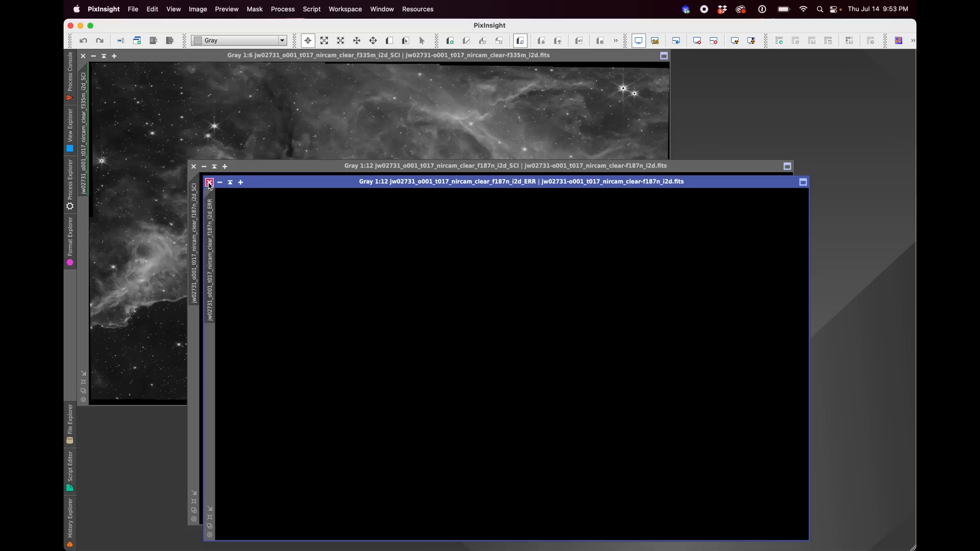
pyautogui.click(209, 183)
# Step: Apply a screen auto-stretch to the F187N SCI image and compare it side by side with the F335M image
pyautogui.moveTo(281, 169); pyautogui.dragTo(249, 128)
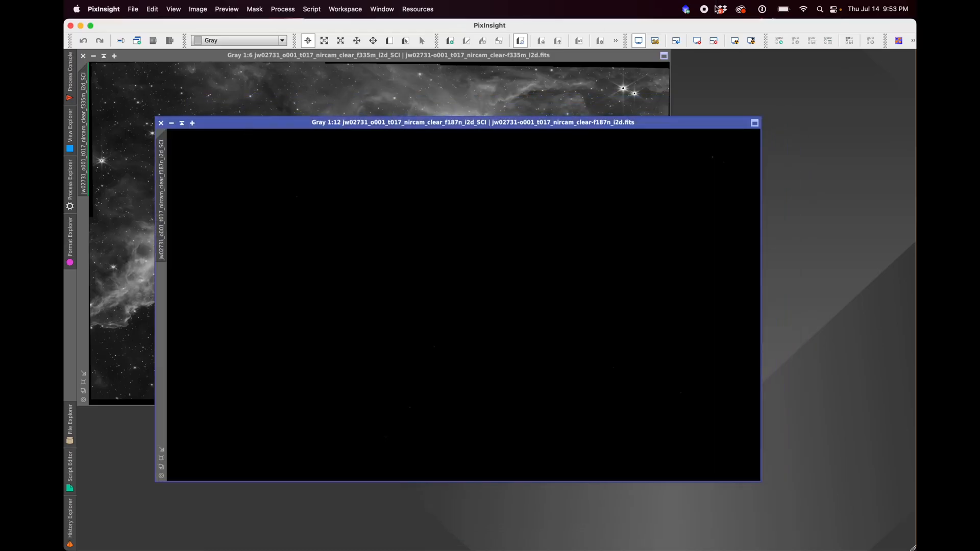
pyautogui.click(736, 41)
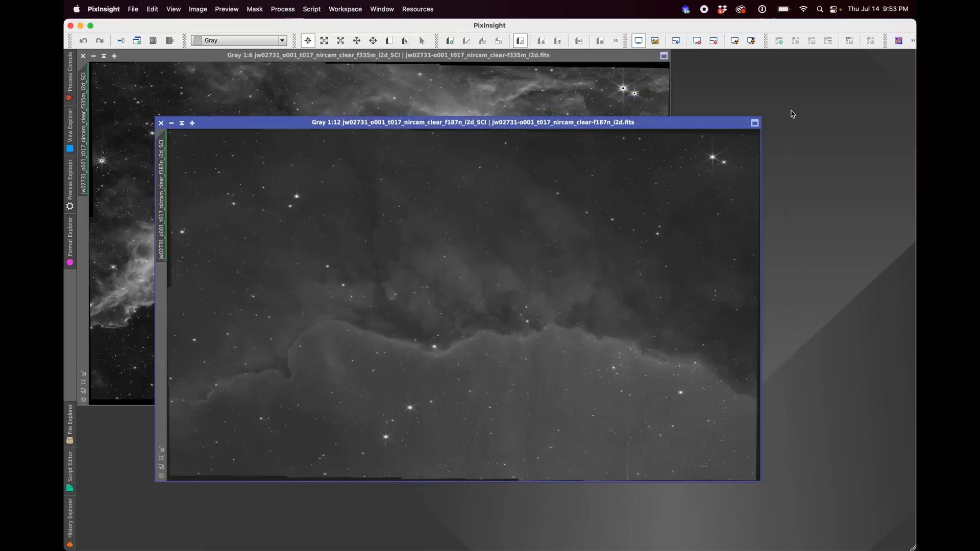
pyautogui.moveTo(551, 123); pyautogui.dragTo(783, 90)
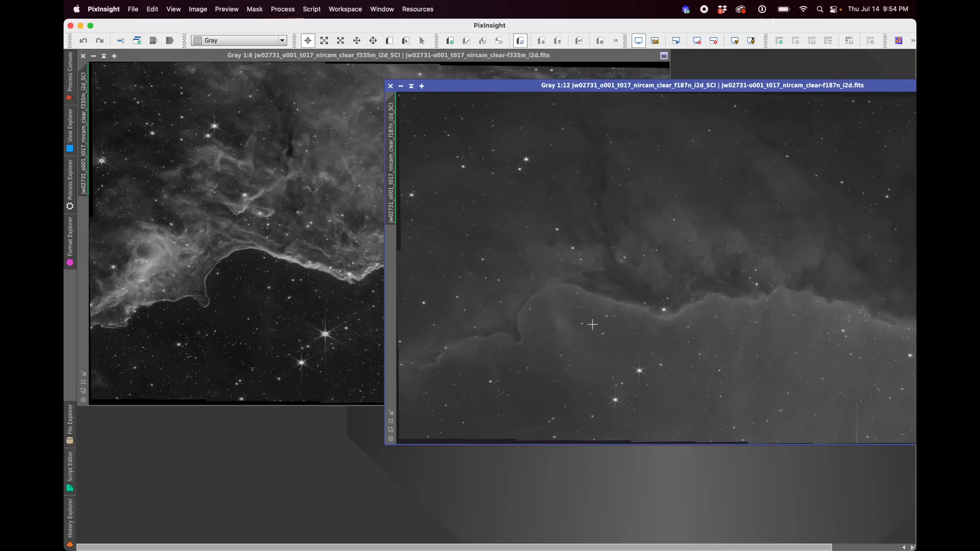
pyautogui.click(278, 57)
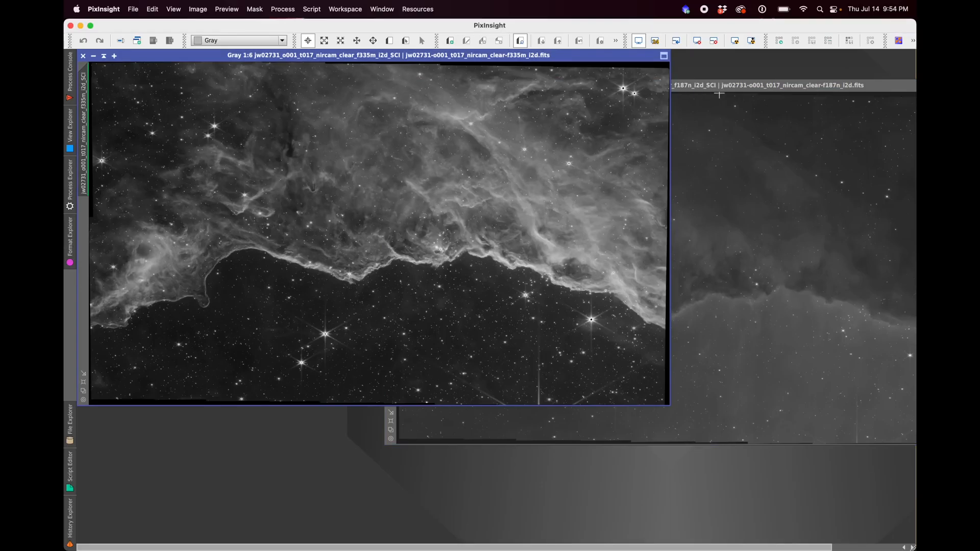
pyautogui.moveTo(719, 95)
pyautogui.mouseDown()
pyautogui.moveTo(551, 97)
pyautogui.moveTo(592, 96)
pyautogui.moveTo(382, 76)
pyautogui.moveTo(471, 77)
pyautogui.mouseUp()
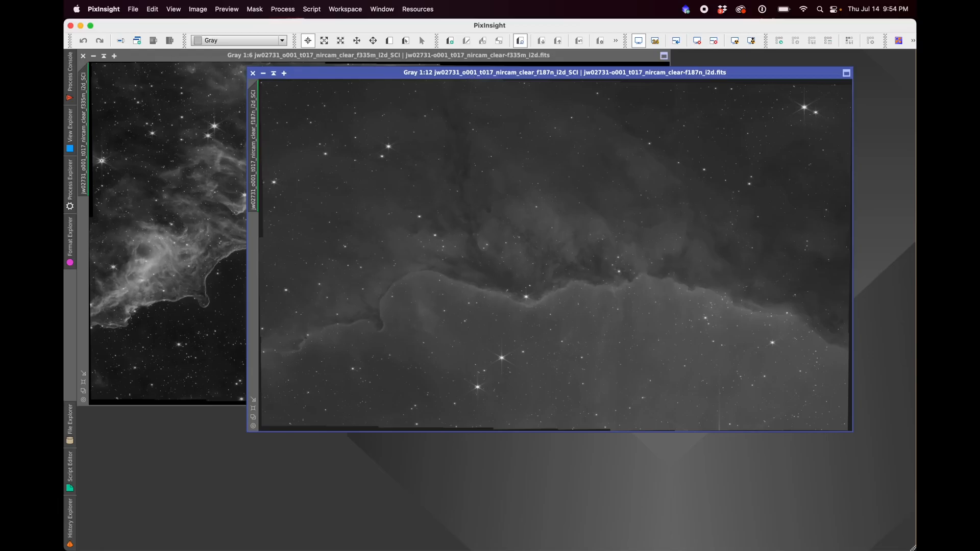
# Step: Flip the F187N SCI image with a Vertical Mirror, accepting the loss of its astrometric solution
pyautogui.click(280, 10)
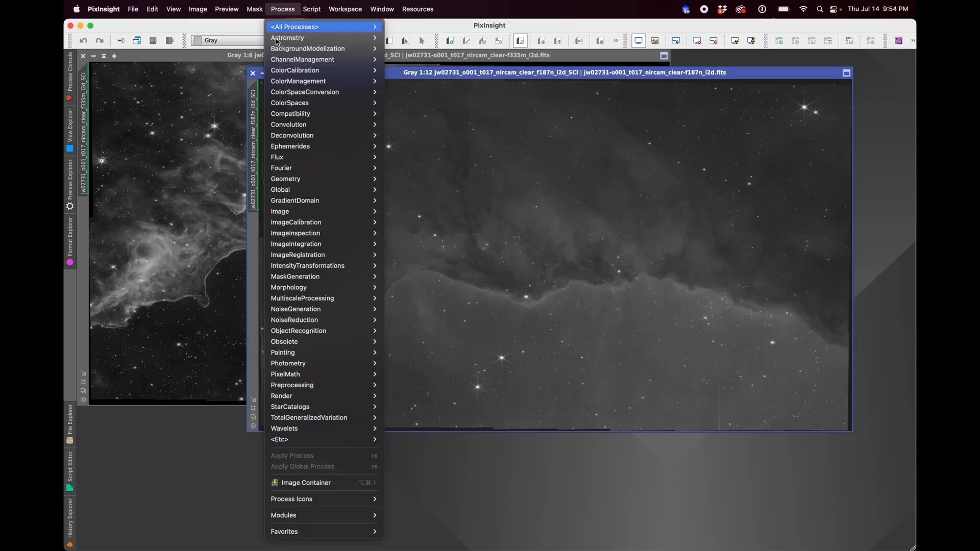
pyautogui.moveTo(292, 204)
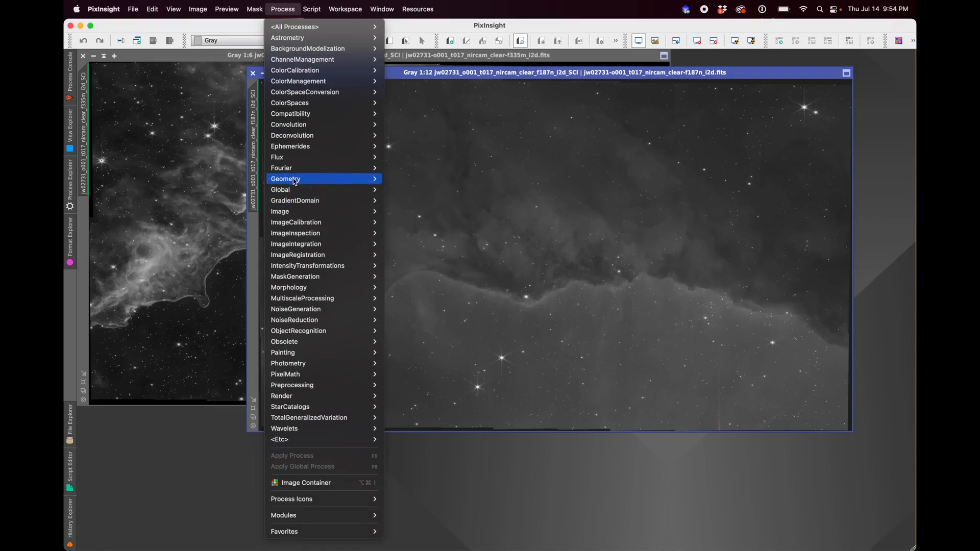
pyautogui.moveTo(295, 181)
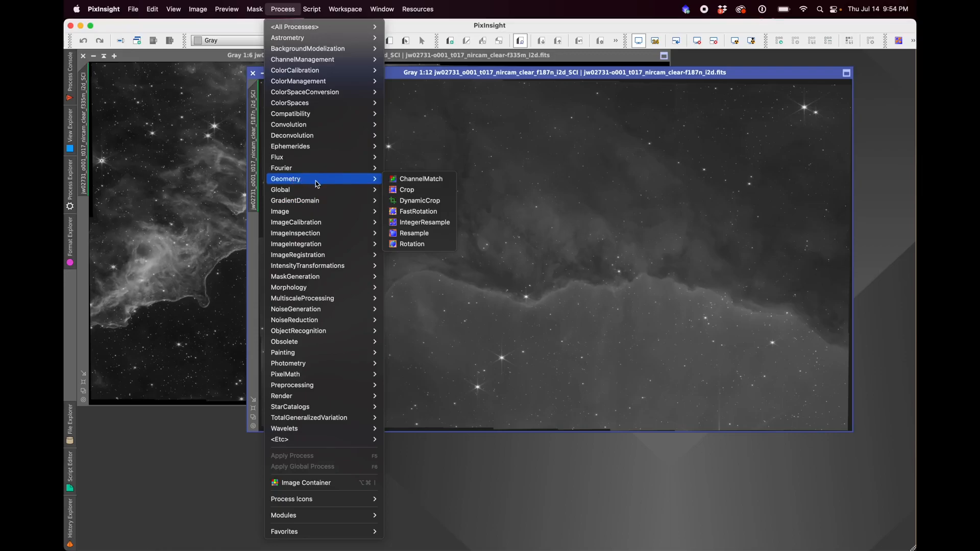
pyautogui.moveTo(255, 9)
pyautogui.moveTo(198, 9)
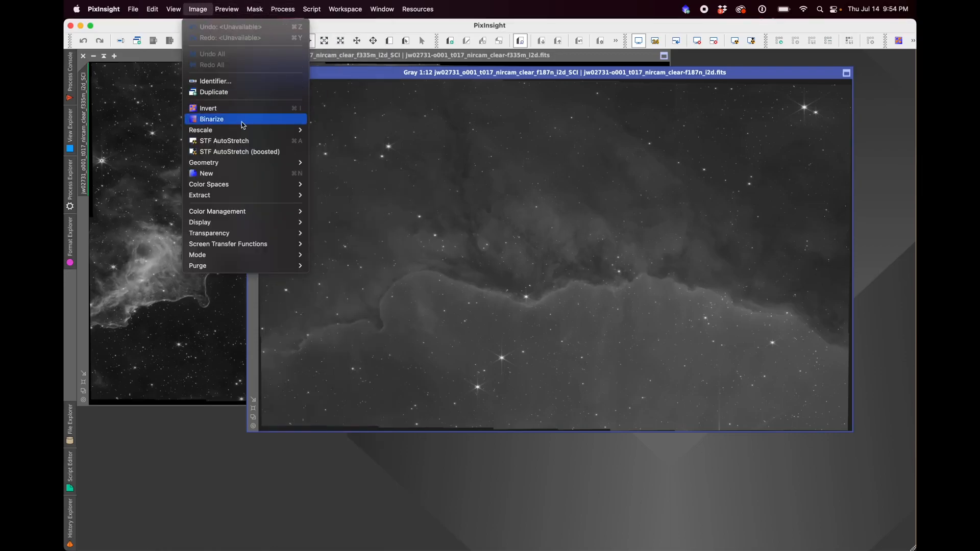
pyautogui.moveTo(254, 187)
pyautogui.moveTo(254, 228)
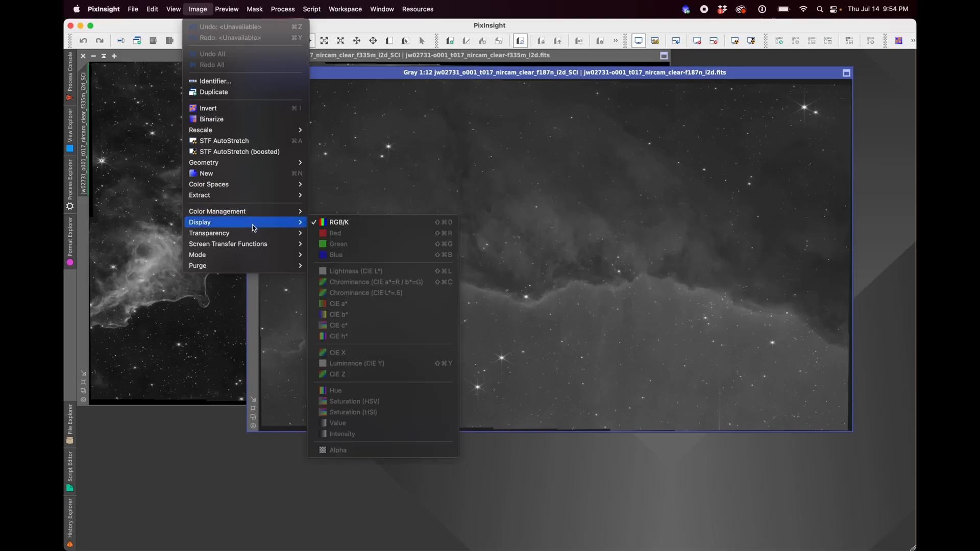
pyautogui.moveTo(251, 168)
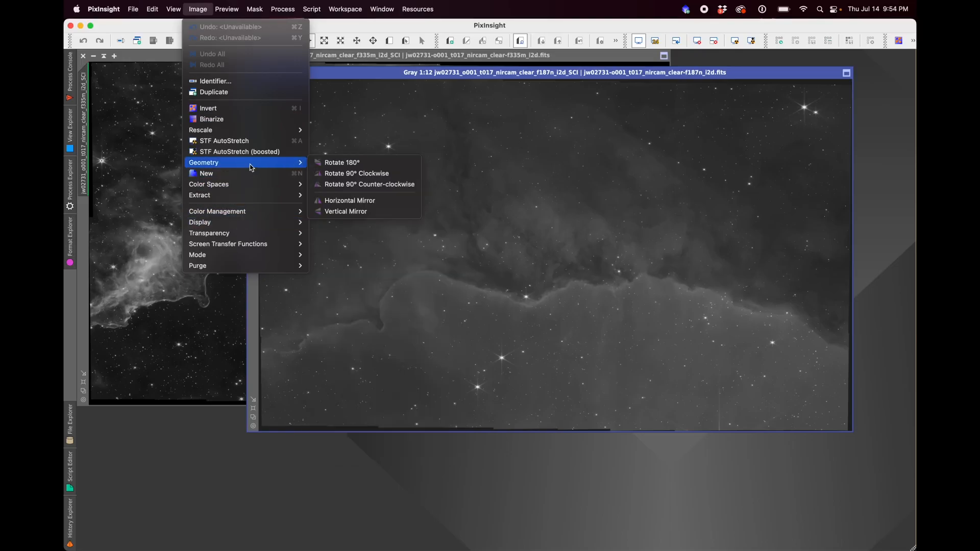
pyautogui.click(332, 212)
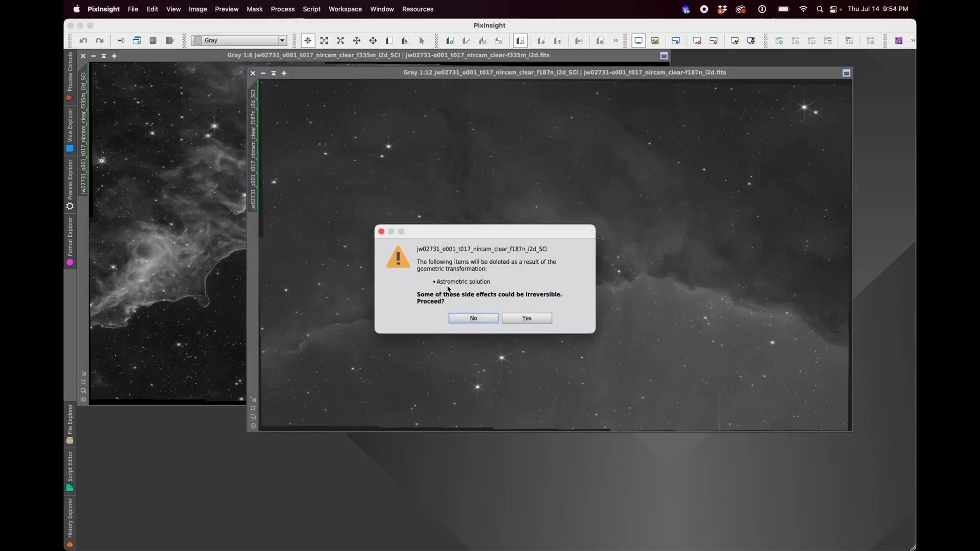
pyautogui.click(513, 323)
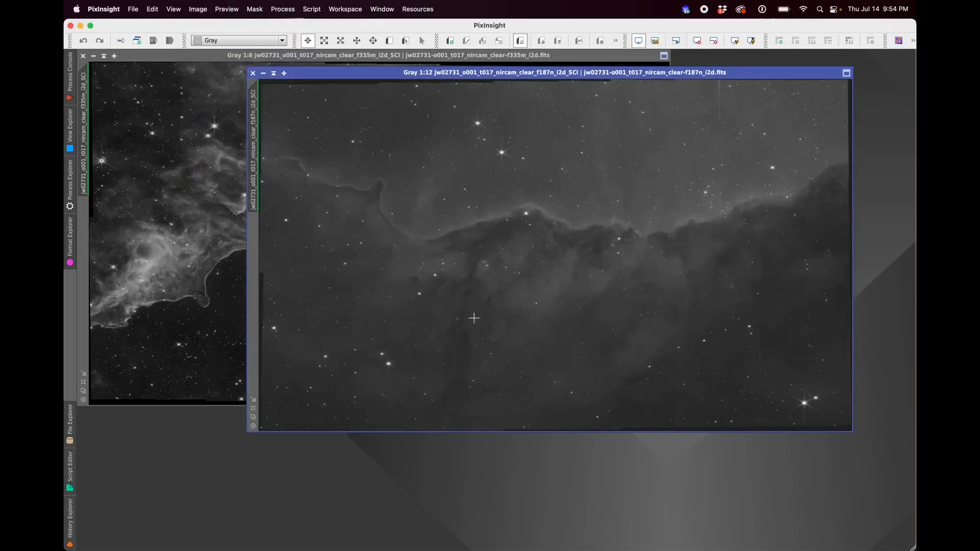
# Step: Flip the F335M SCI image with a Vertical Mirror as well, accepting the loss of its astrometric solution
pyautogui.click(296, 57)
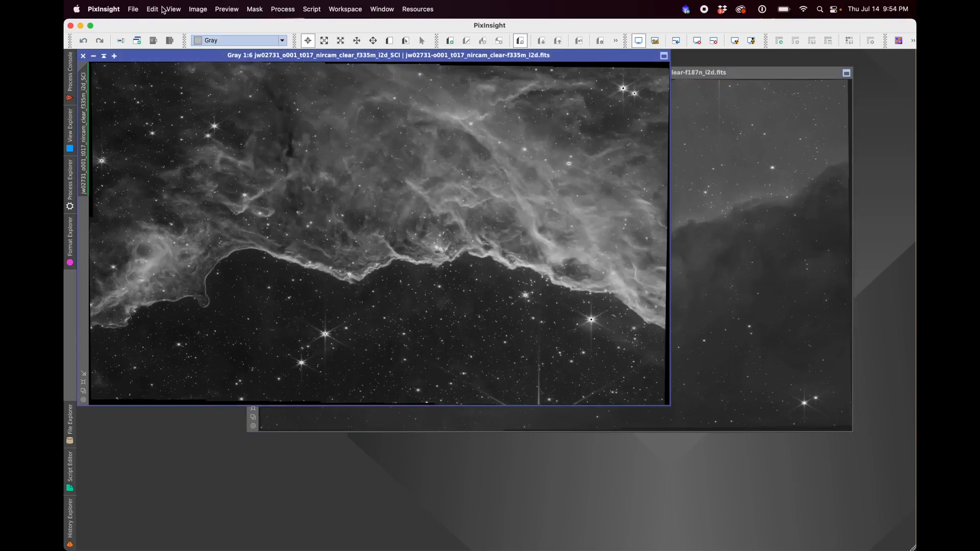
pyautogui.click(198, 10)
pyautogui.moveTo(245, 163)
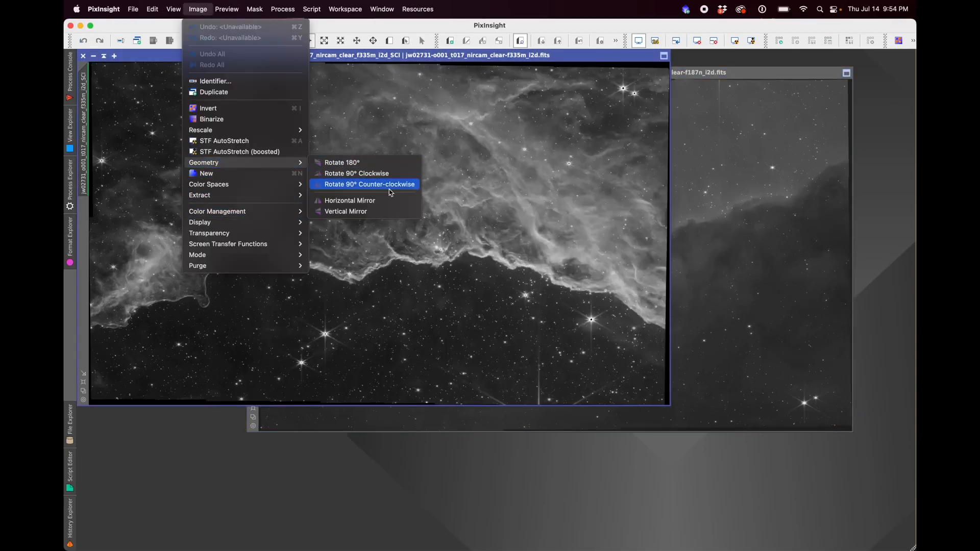
pyautogui.click(384, 210)
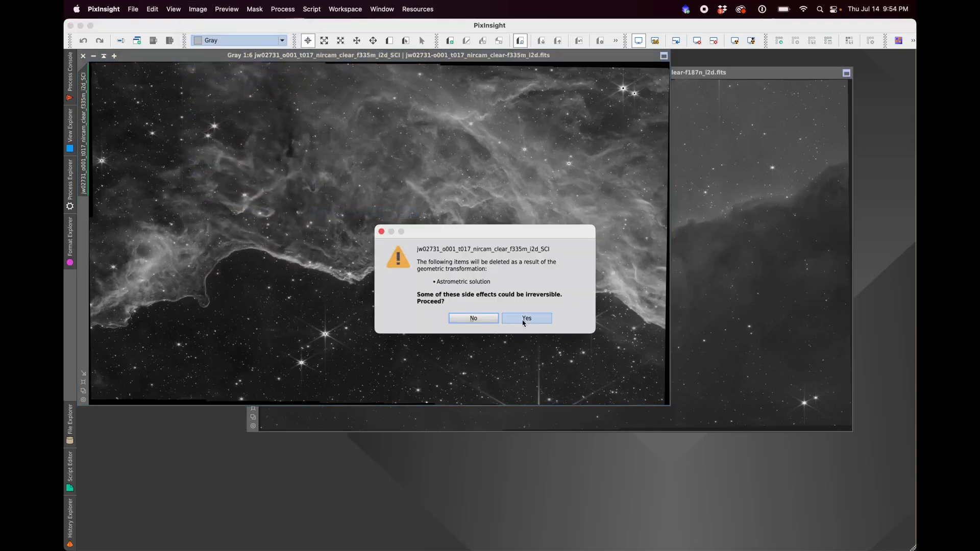
pyautogui.click(523, 318)
# Step: Crop the black borders off the F335M image with DynamicCrop, to about 6954 × 3994 pixels anchored at 3531, 2087
pyautogui.click(422, 41)
pyautogui.moveTo(202, 57); pyautogui.dragTo(277, 107)
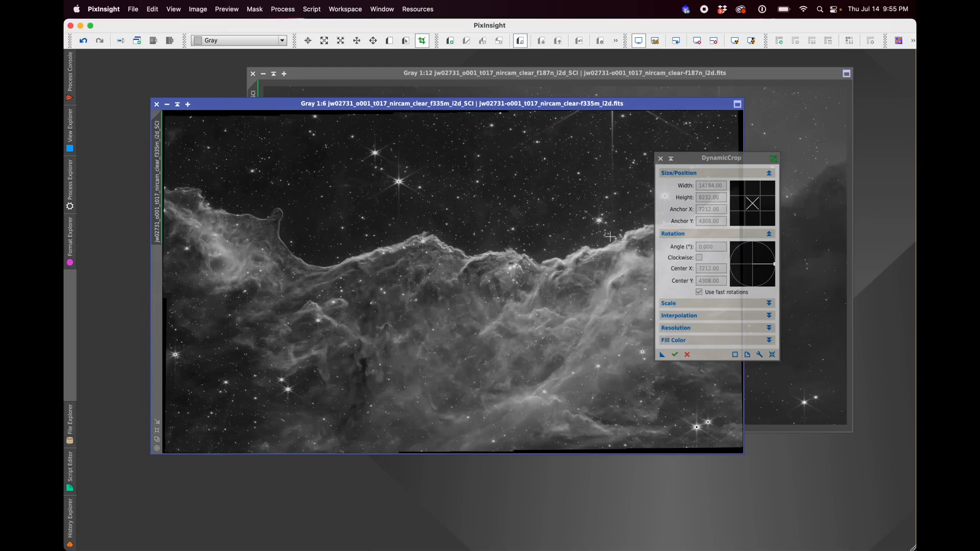
pyautogui.moveTo(695, 162); pyautogui.dragTo(768, 161)
pyautogui.click(526, 227)
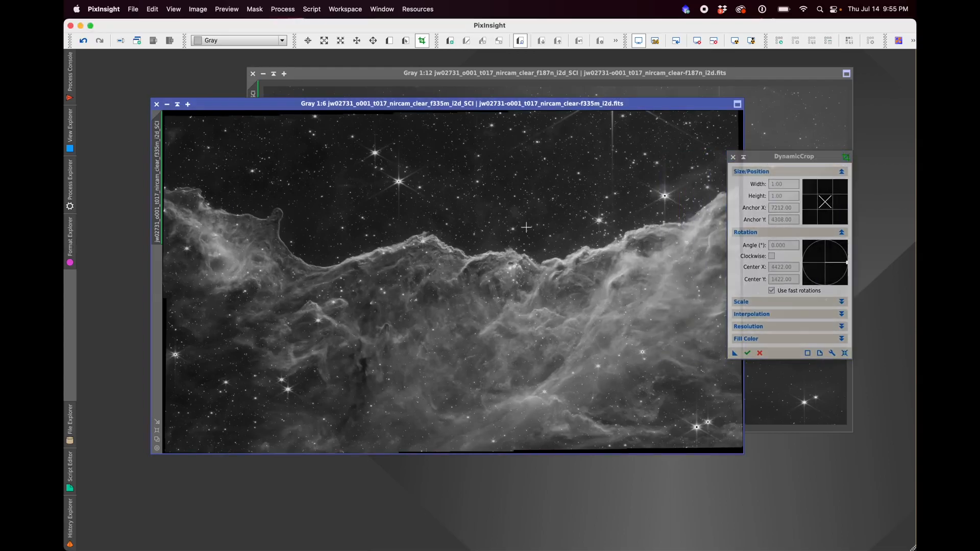
pyautogui.click(844, 355)
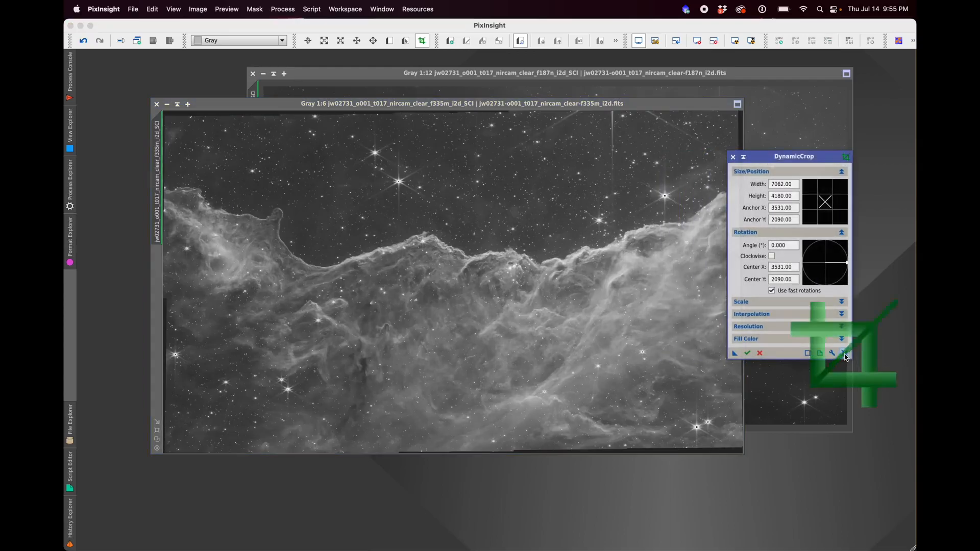
pyautogui.moveTo(386, 112); pyautogui.dragTo(386, 118)
pyautogui.moveTo(164, 313); pyautogui.dragTo(169, 311)
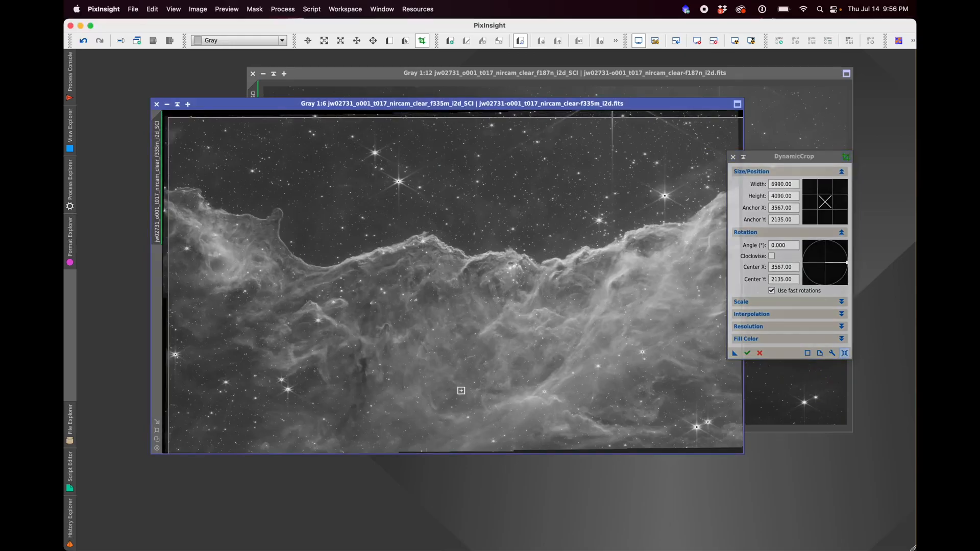
pyautogui.moveTo(531, 452); pyautogui.dragTo(529, 445)
pyautogui.moveTo(742, 394); pyautogui.dragTo(738, 393)
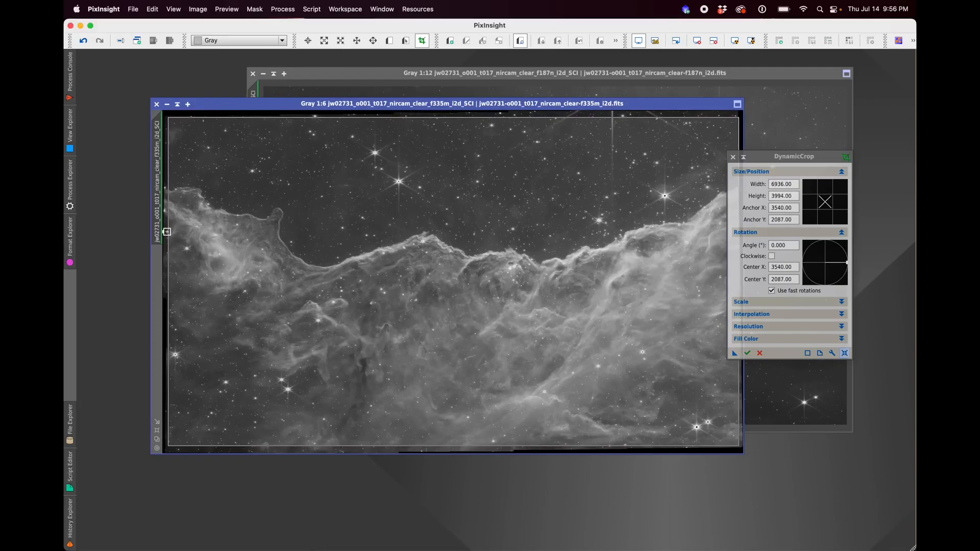
pyautogui.moveTo(168, 232); pyautogui.dragTo(167, 232)
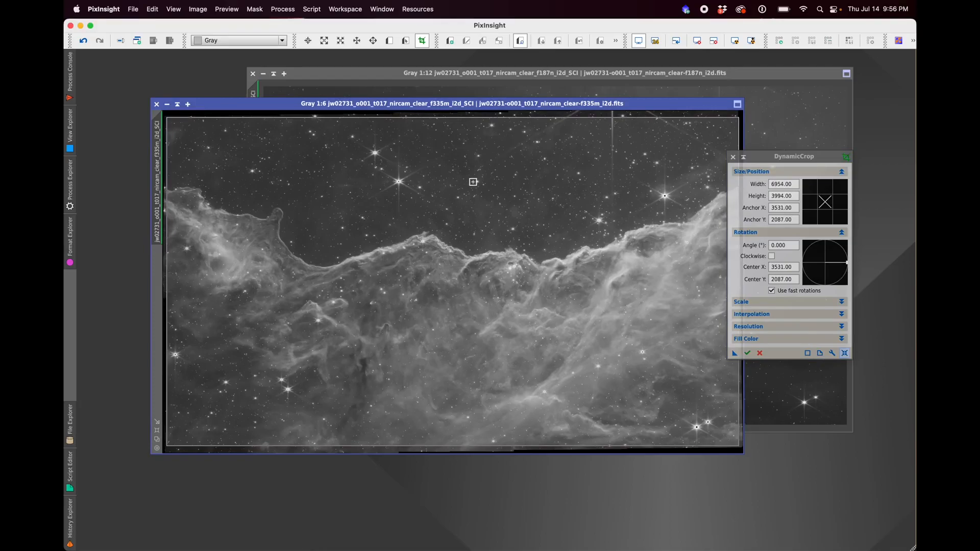
pyautogui.click(747, 354)
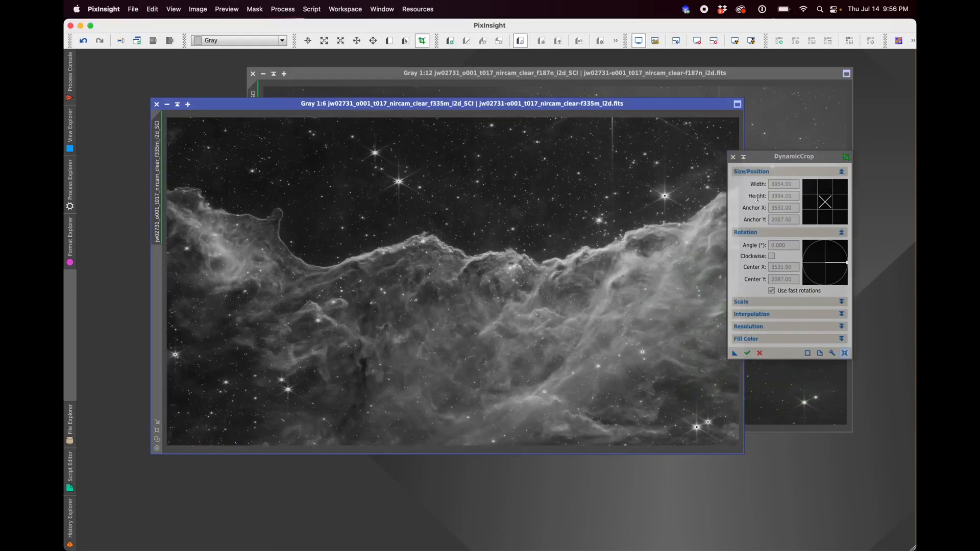
# Step: Compare the cropped F187N and F335M images, and close DynamicCrop, cancelling its active session
pyautogui.moveTo(769, 158); pyautogui.dragTo(818, 159)
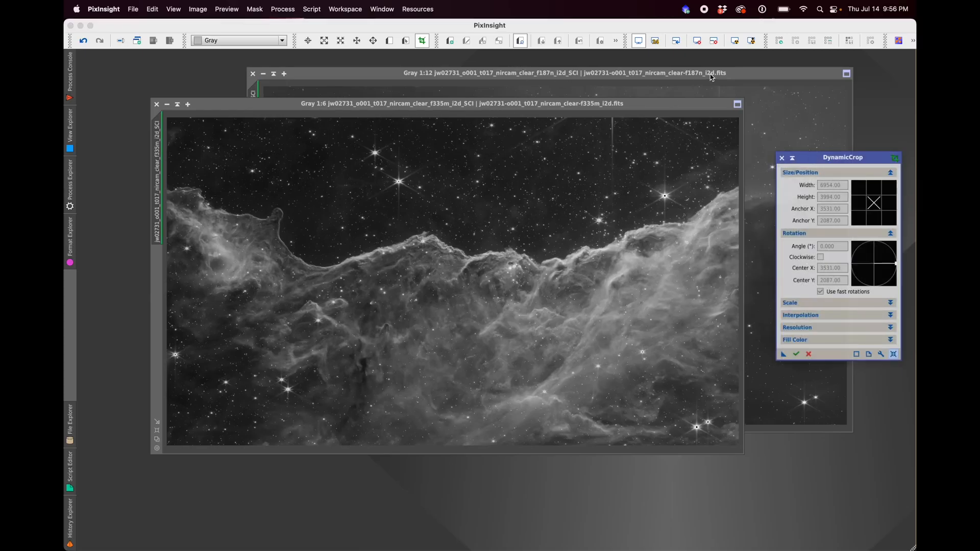
pyautogui.moveTo(626, 112); pyautogui.dragTo(610, 108)
pyautogui.click(768, 76)
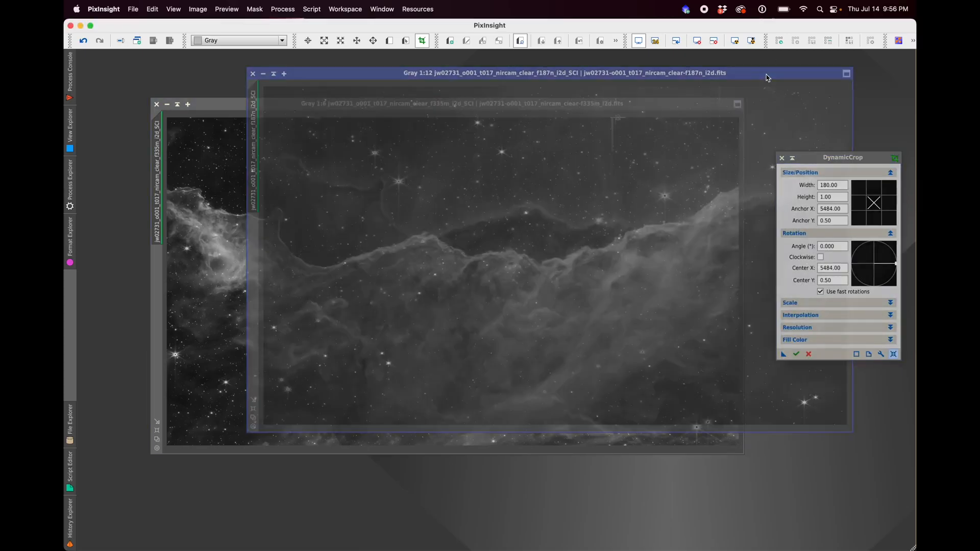
pyautogui.click(225, 103)
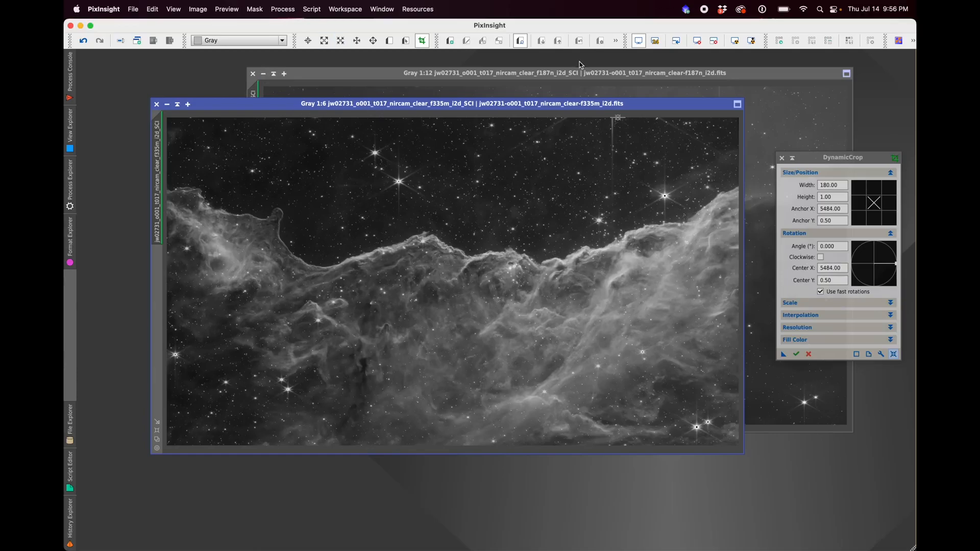
pyautogui.click(581, 76)
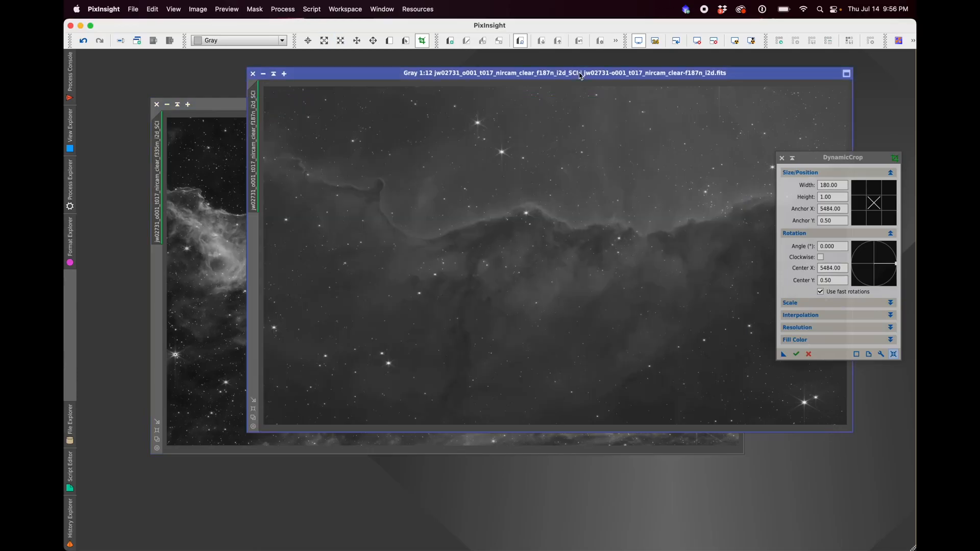
pyautogui.click(219, 106)
pyautogui.click(782, 160)
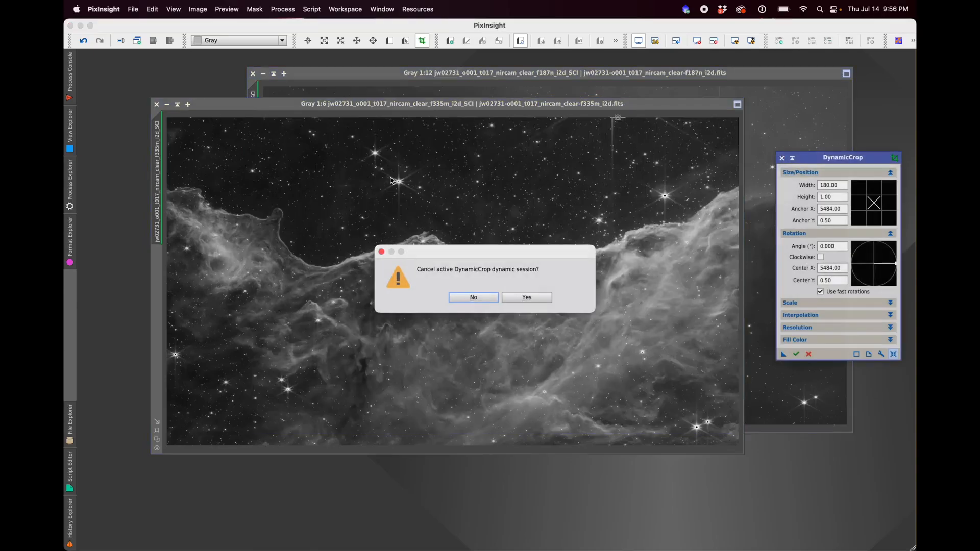
pyautogui.click(516, 299)
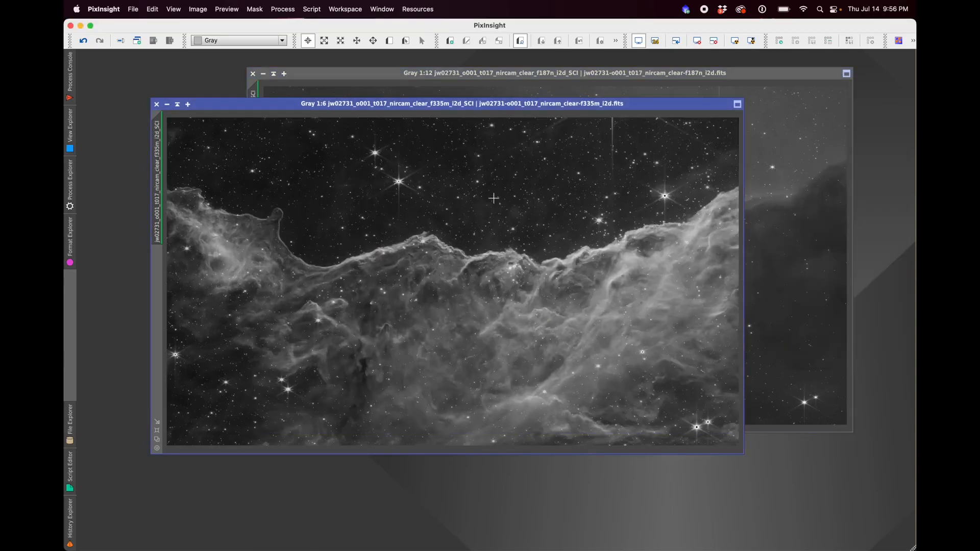
# Step: Create matching previews over the sky and central ridge on the F335M and F187N images, and compare their placement
pyautogui.click(389, 43)
pyautogui.moveTo(409, 151); pyautogui.dragTo(525, 253)
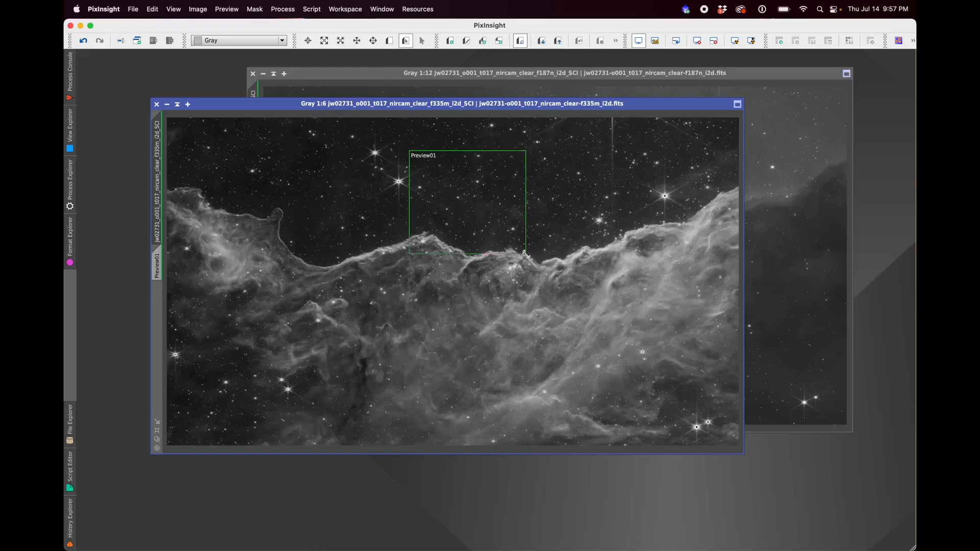
pyautogui.click(531, 75)
pyautogui.click(395, 43)
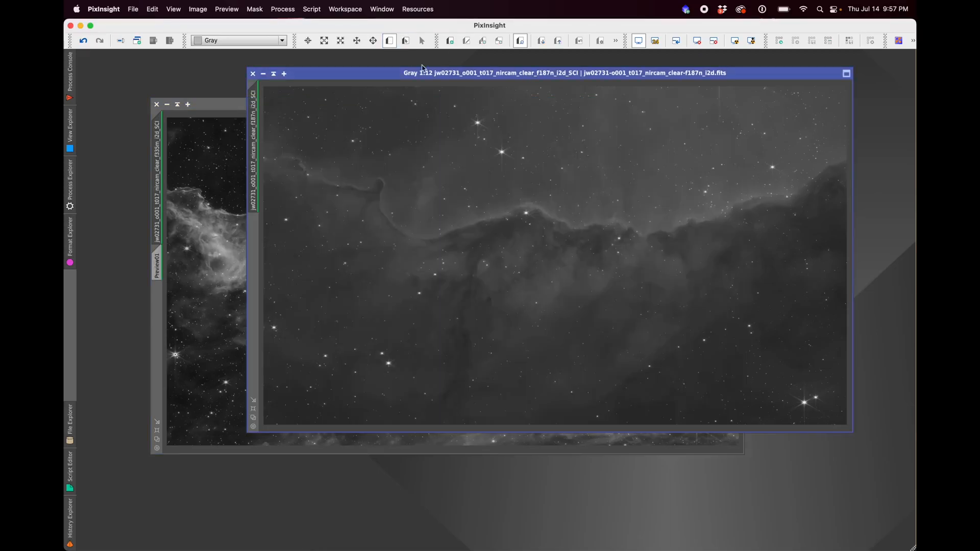
pyautogui.moveTo(506, 137); pyautogui.dragTo(624, 236)
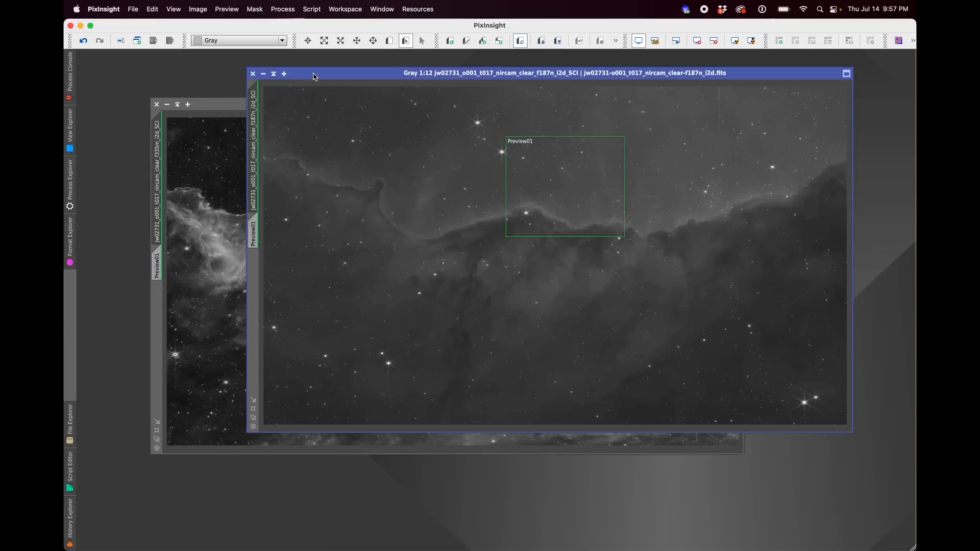
pyautogui.moveTo(313, 76)
pyautogui.mouseDown()
pyautogui.moveTo(211, 101)
pyautogui.moveTo(318, 87)
pyautogui.mouseUp()
pyautogui.click(213, 105)
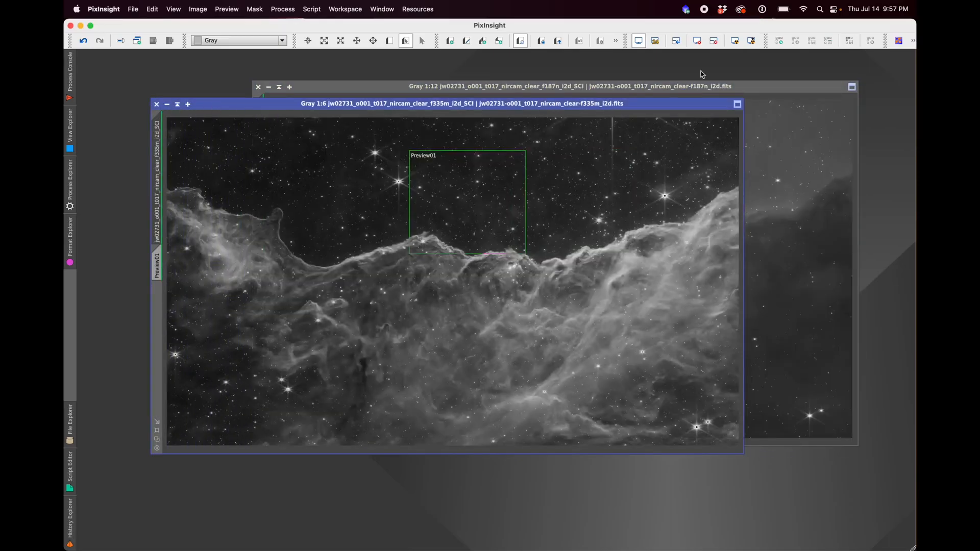
pyautogui.click(791, 90)
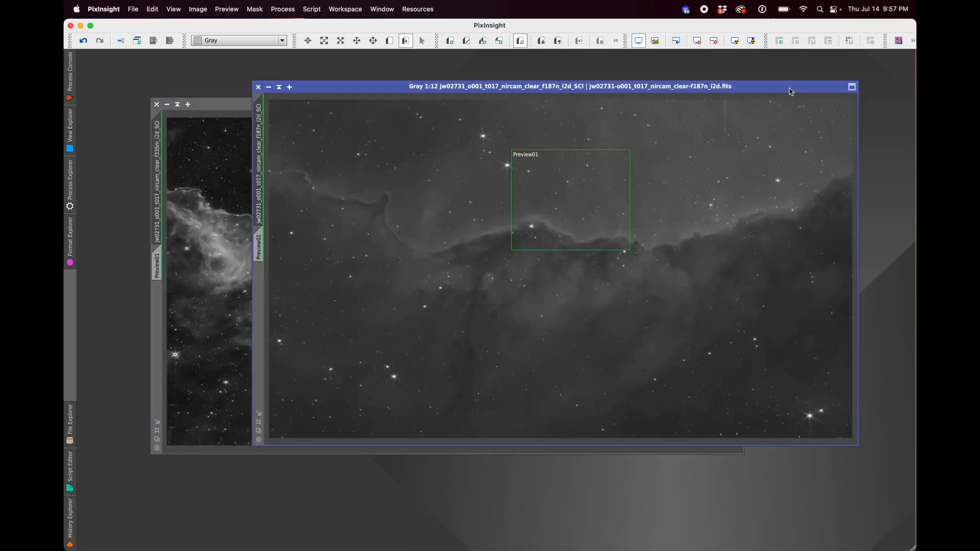
pyautogui.click(242, 107)
# Step: Open StarAlignment and set the jw02731_o001_t017_nircam_clear_f335m_i2d_SCI main view as the reference image
pyautogui.click(284, 9)
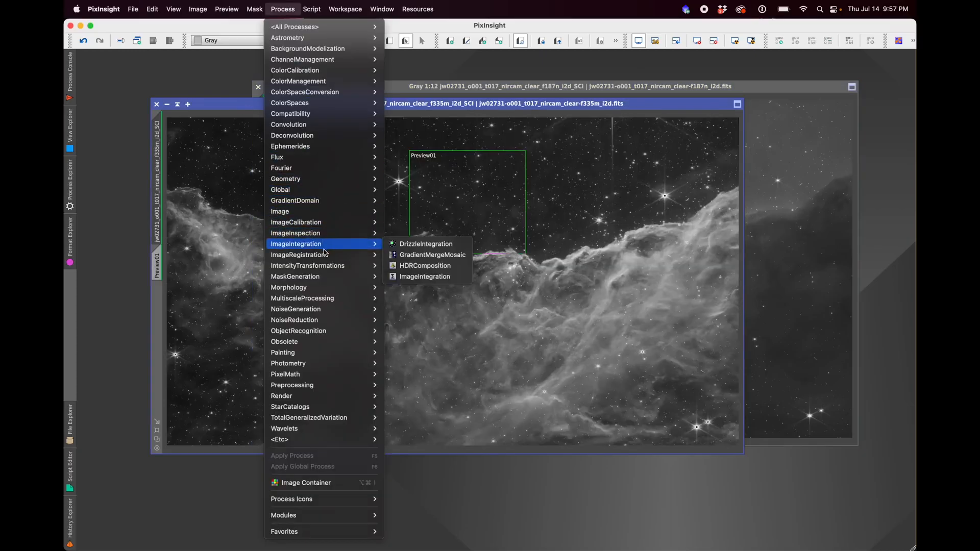
pyautogui.moveTo(326, 257)
pyautogui.click(412, 278)
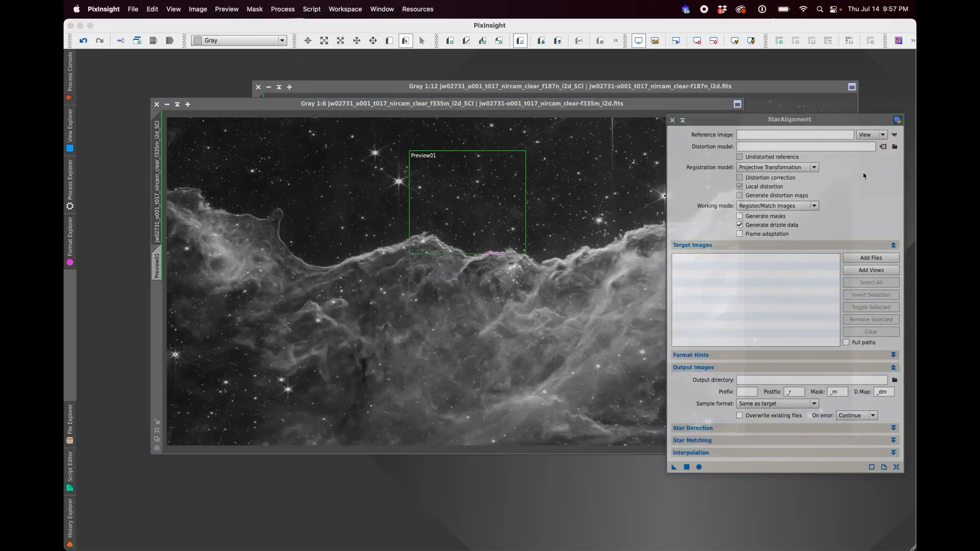
pyautogui.click(895, 135)
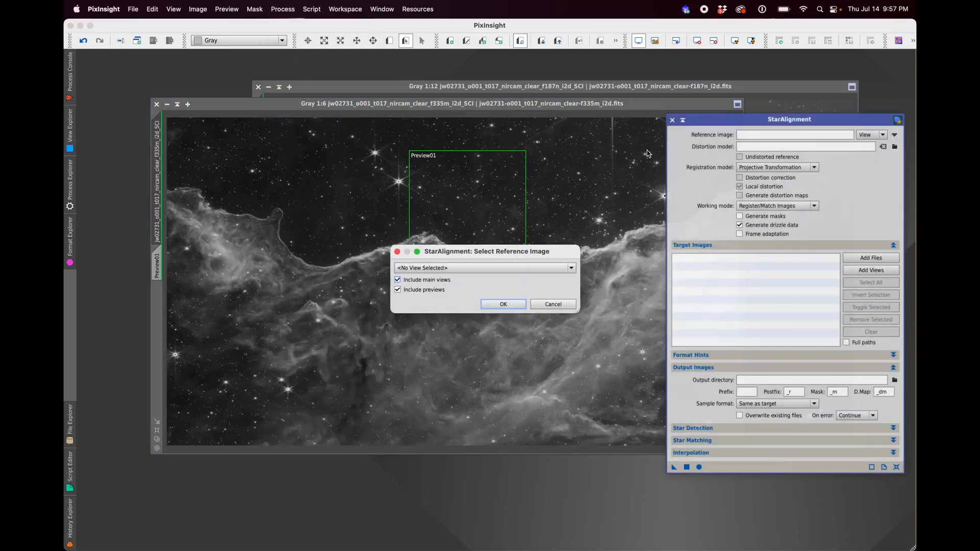
pyautogui.click(471, 269)
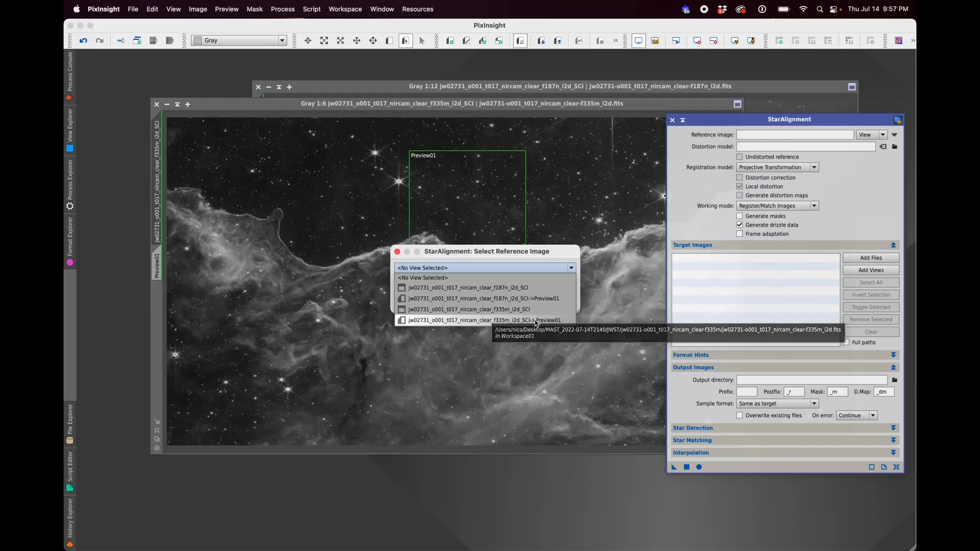
pyautogui.click(505, 312)
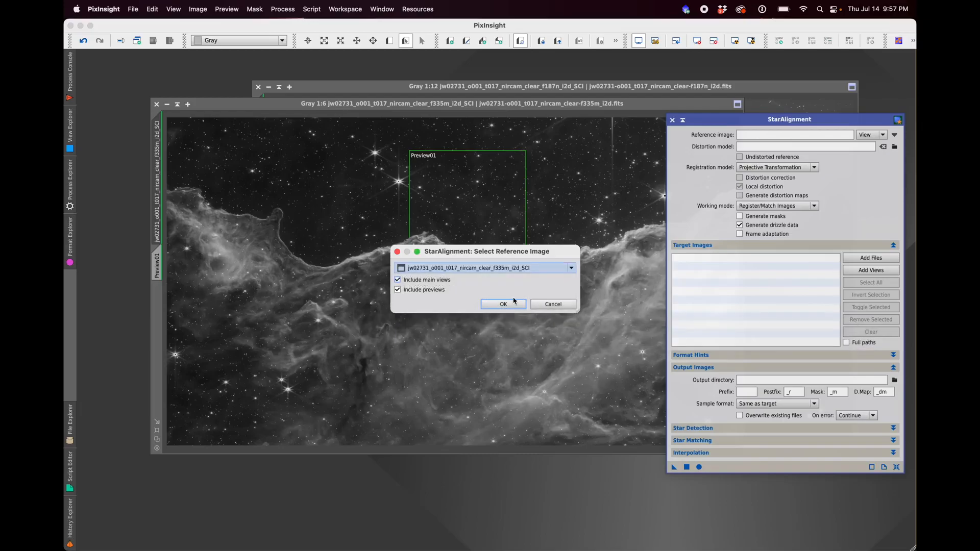
pyautogui.click(505, 304)
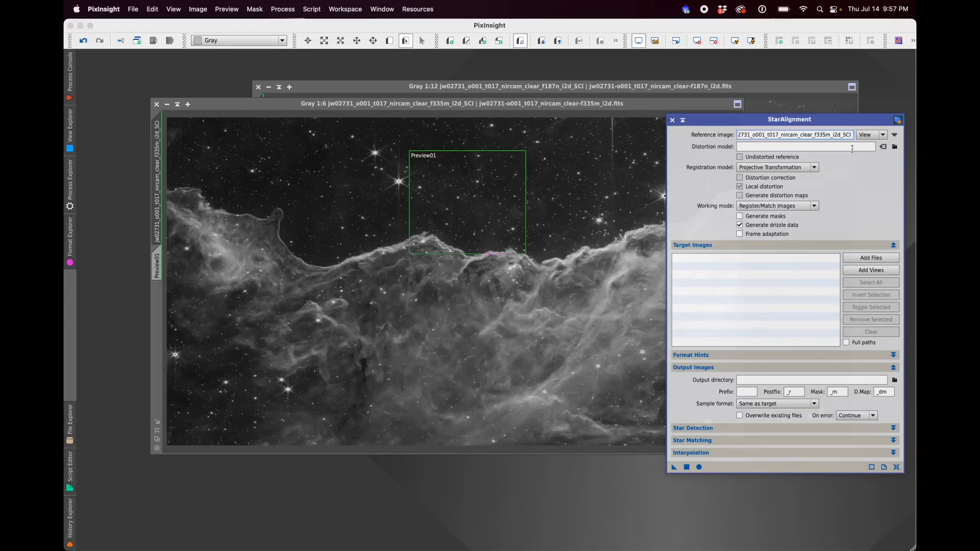
# Step: Apply StarAlignment to the F187N image with drizzle data generation off and star matching restricted to previews
pyautogui.moveTo(830, 123); pyautogui.dragTo(759, 93)
pyautogui.click(669, 196)
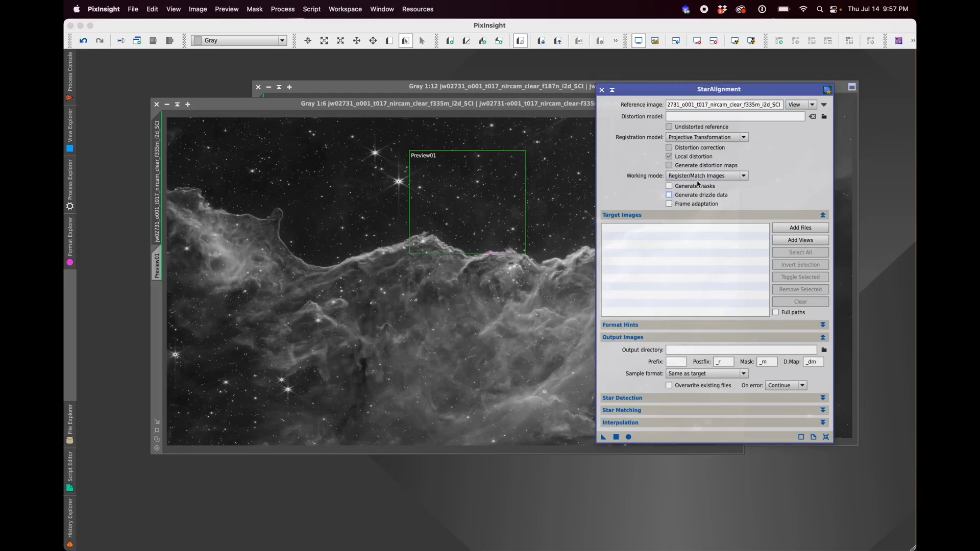
pyautogui.click(652, 410)
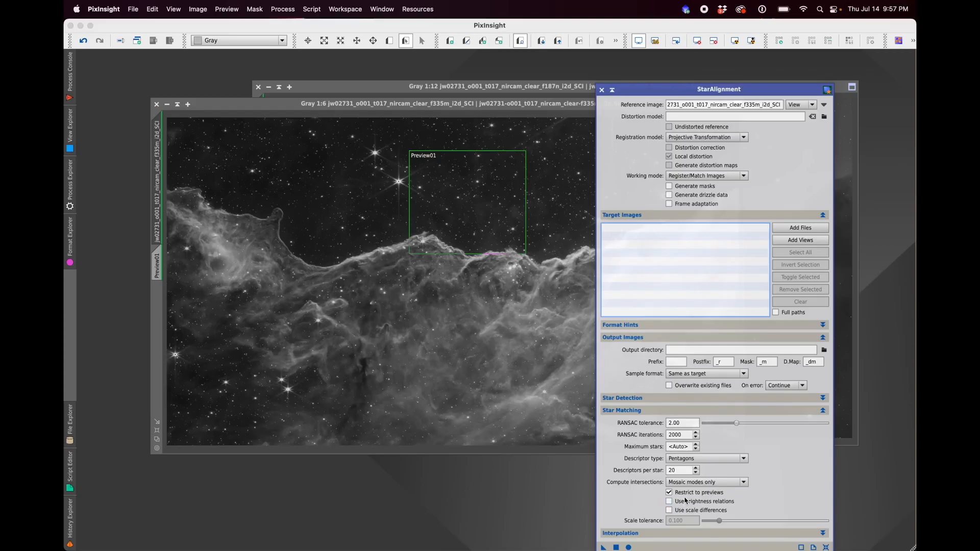
pyautogui.click(638, 412)
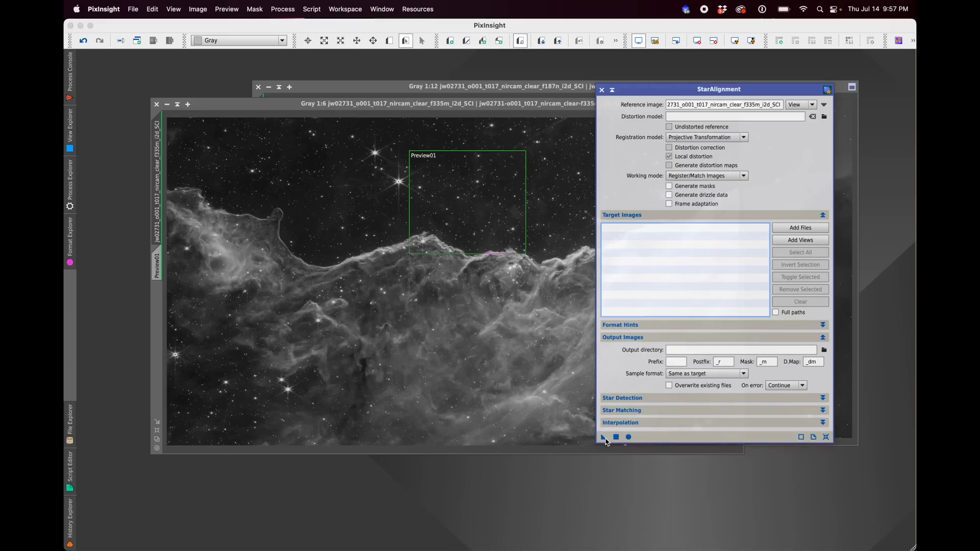
pyautogui.click(545, 85)
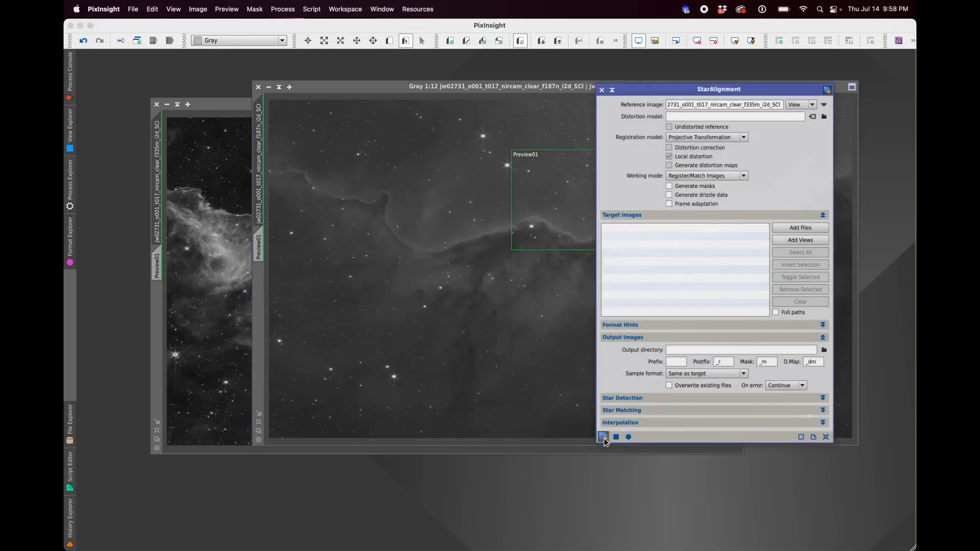
pyautogui.moveTo(603, 438); pyautogui.dragTo(481, 297)
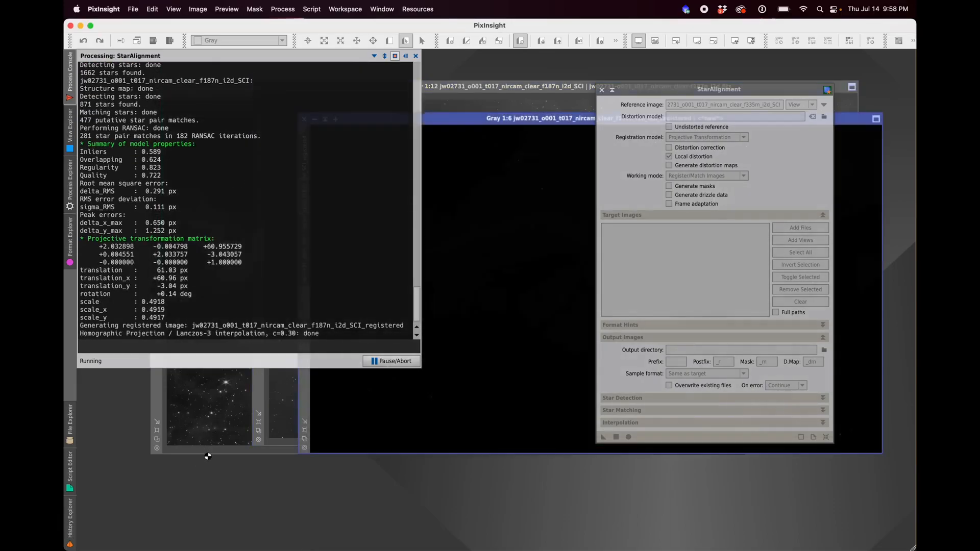
# Step: Close StarAlignment and auto-stretch the screen display of the registered F187N image
pyautogui.click(225, 104)
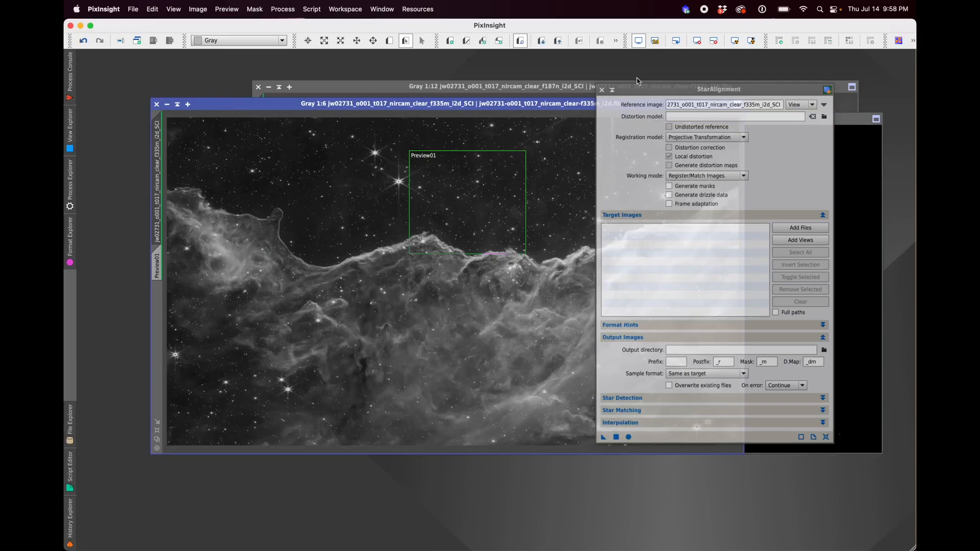
pyautogui.click(602, 90)
pyautogui.click(765, 122)
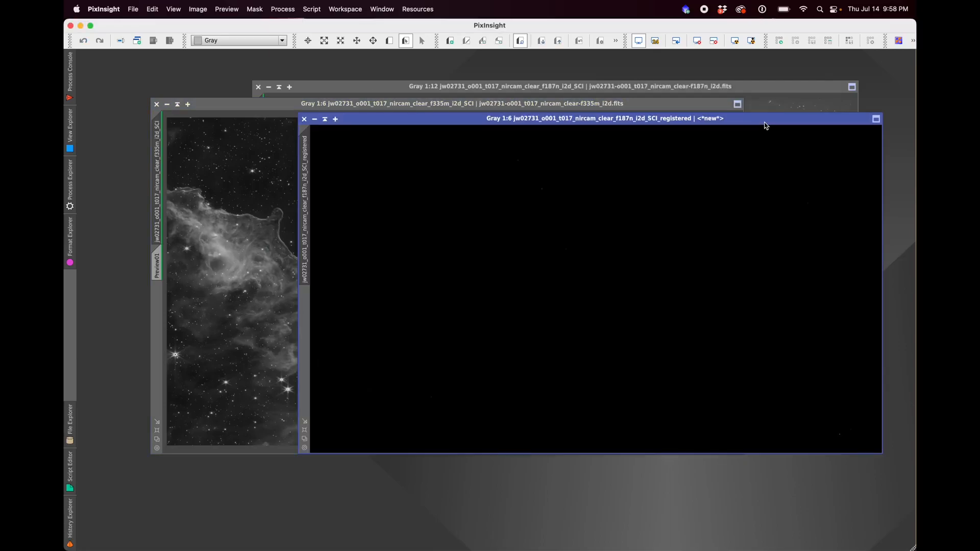
pyautogui.click(735, 41)
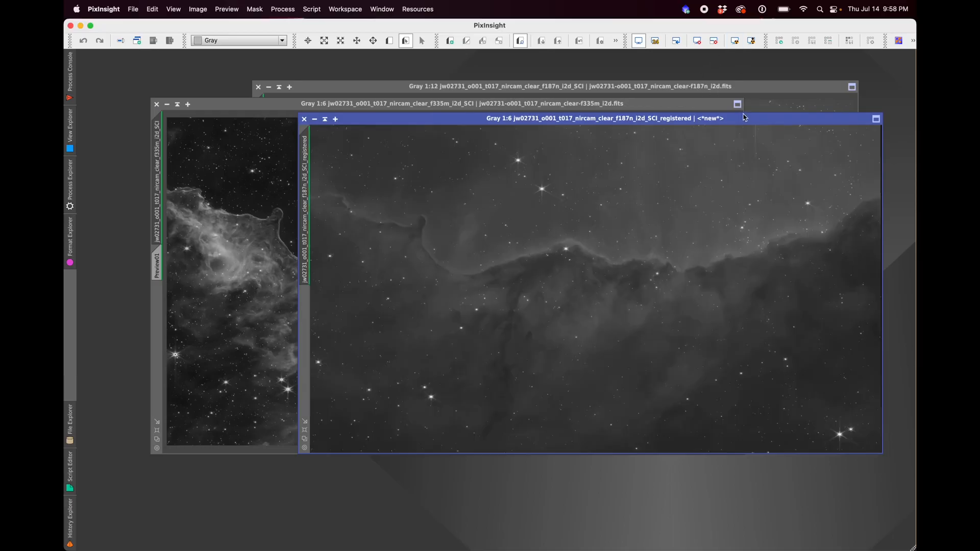
pyautogui.moveTo(744, 117); pyautogui.dragTo(776, 176)
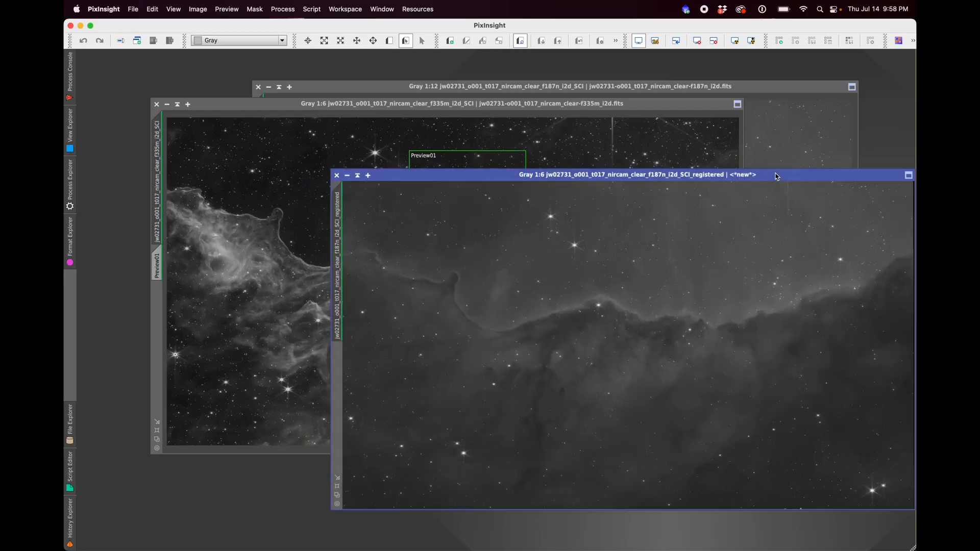
# Step: Fit the F335M window to its image and compare it with the registered F187N image to check the alignment
pyautogui.click(157, 442)
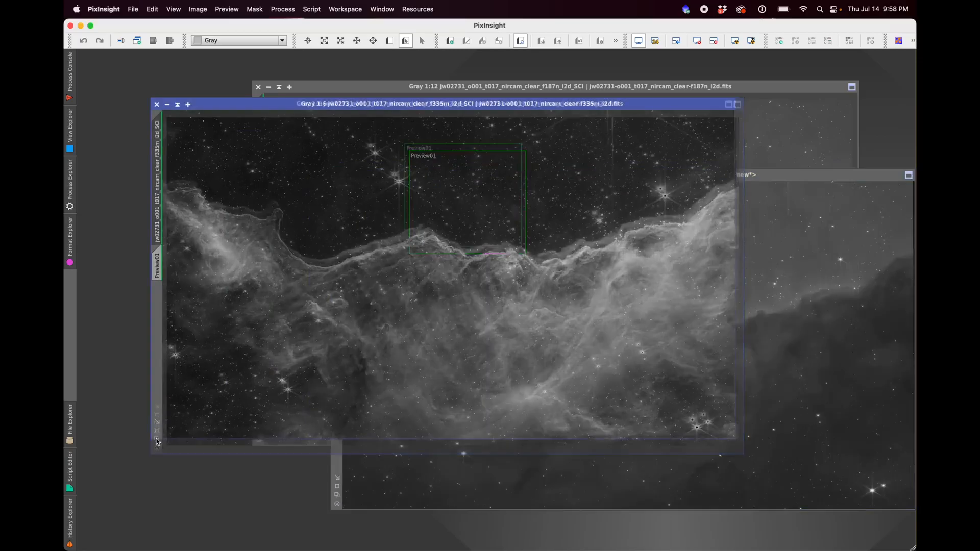
pyautogui.moveTo(767, 176); pyautogui.dragTo(673, 116)
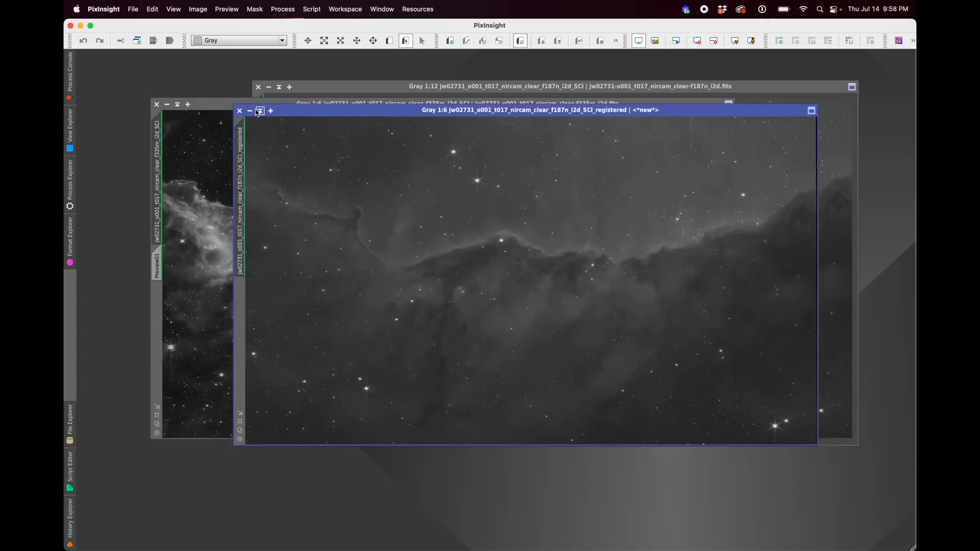
pyautogui.click(222, 108)
pyautogui.click(774, 110)
pyautogui.click(229, 107)
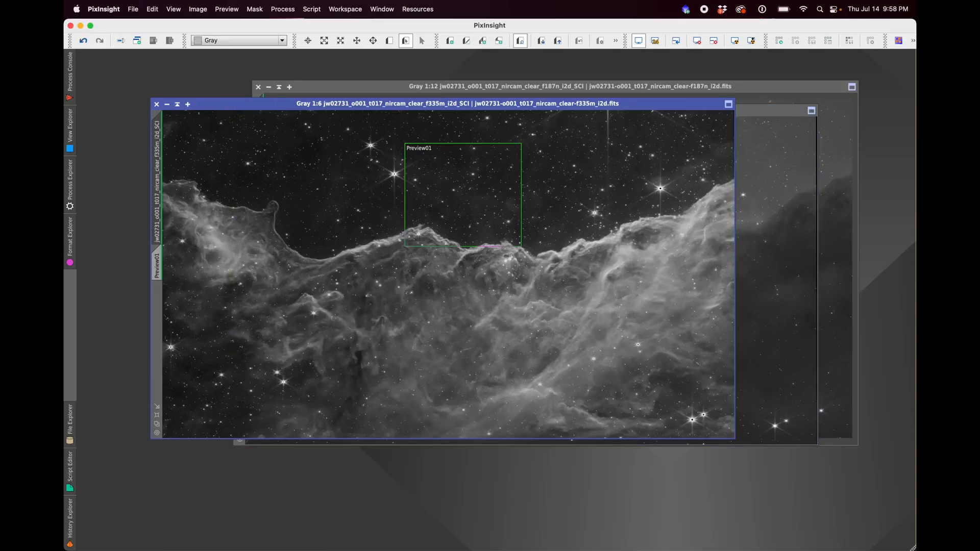
pyautogui.click(772, 113)
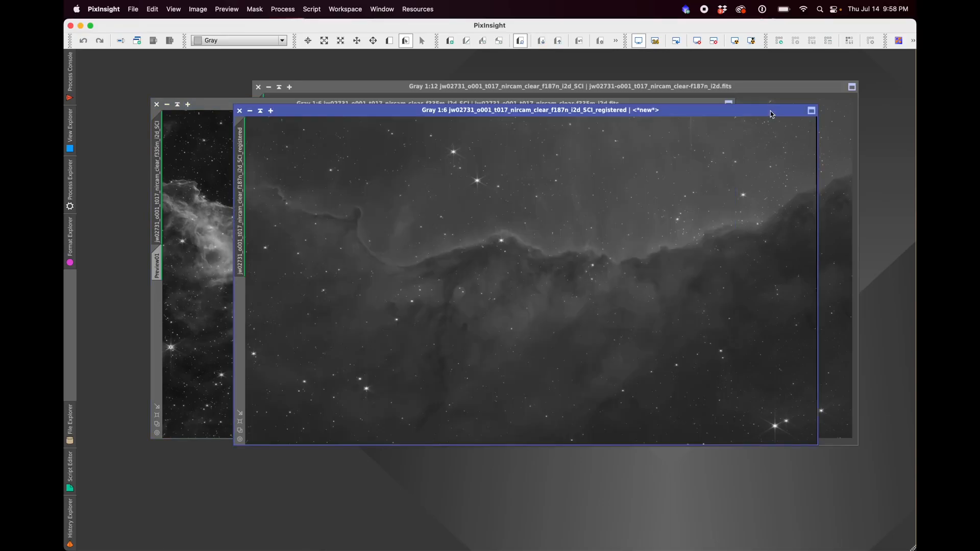
# Step: Open HistogramTransformation, turn off the screen stretch on the F335M image, and load its SCI main view into the histogram
pyautogui.click(205, 214)
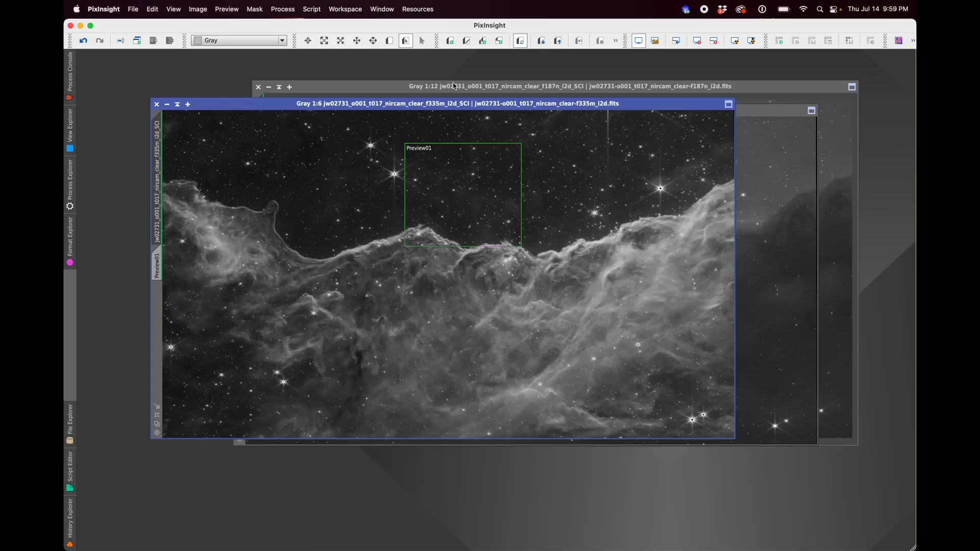
pyautogui.click(282, 10)
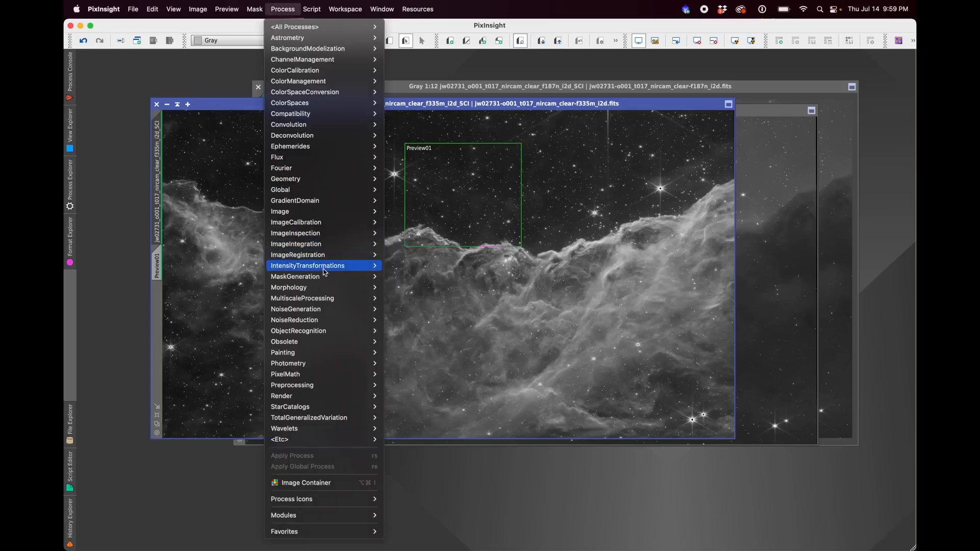
pyautogui.moveTo(325, 272)
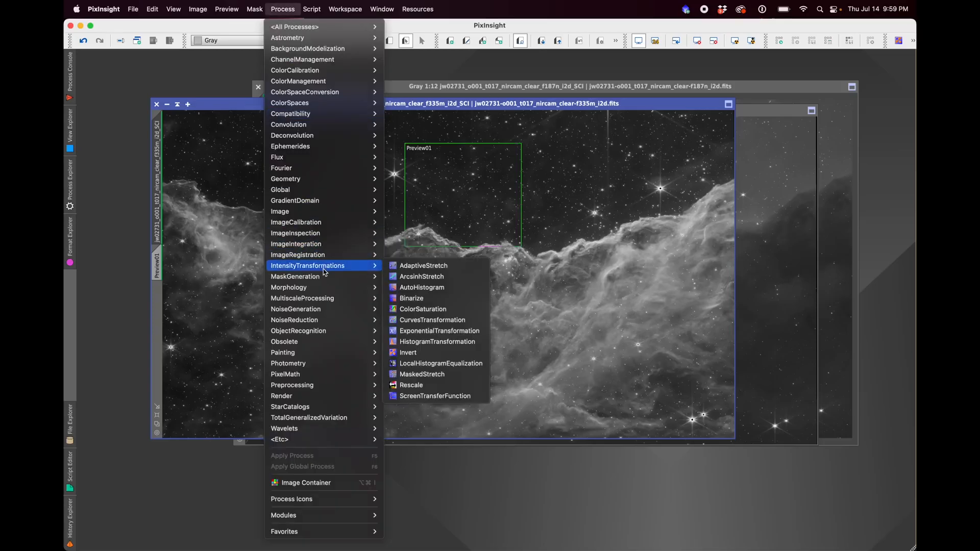
pyautogui.click(412, 344)
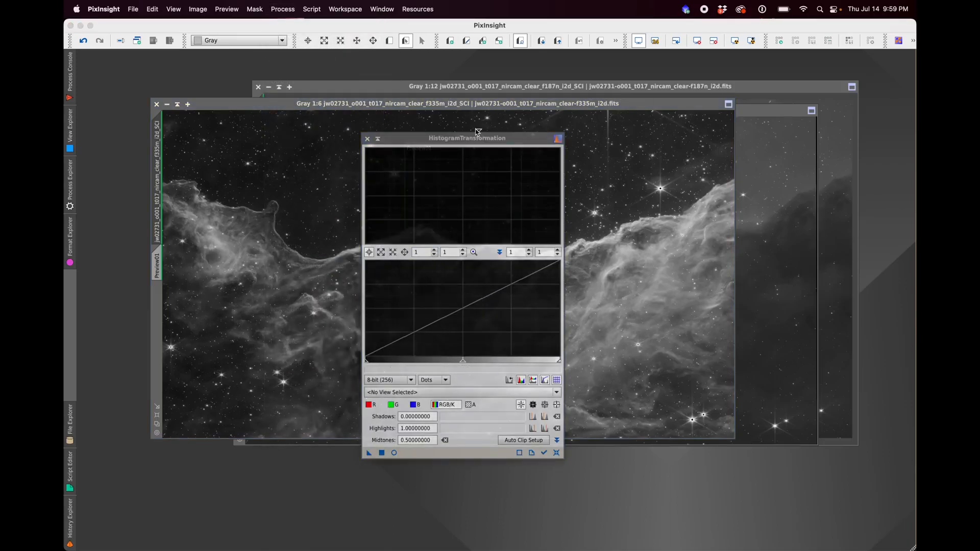
pyautogui.moveTo(463, 141); pyautogui.dragTo(662, 131)
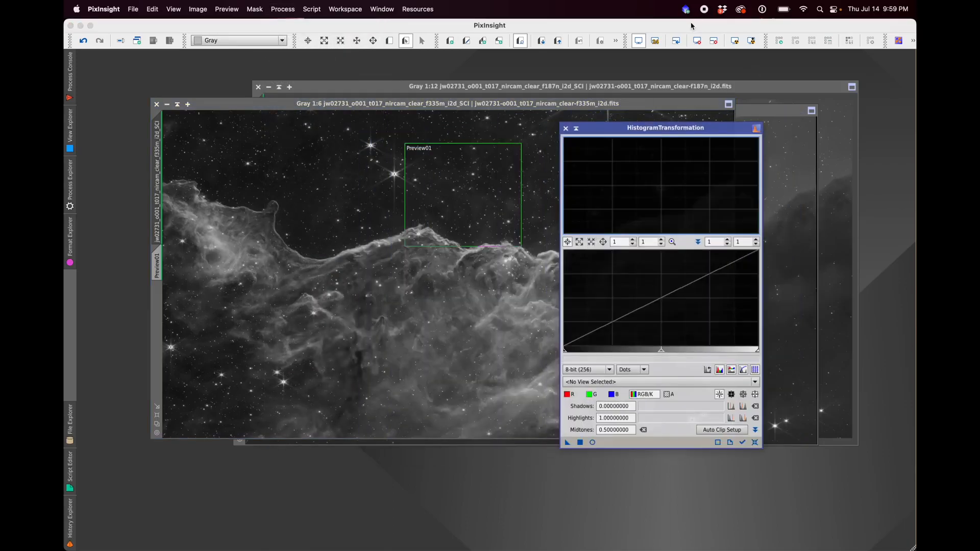
pyautogui.click(697, 41)
pyautogui.click(616, 382)
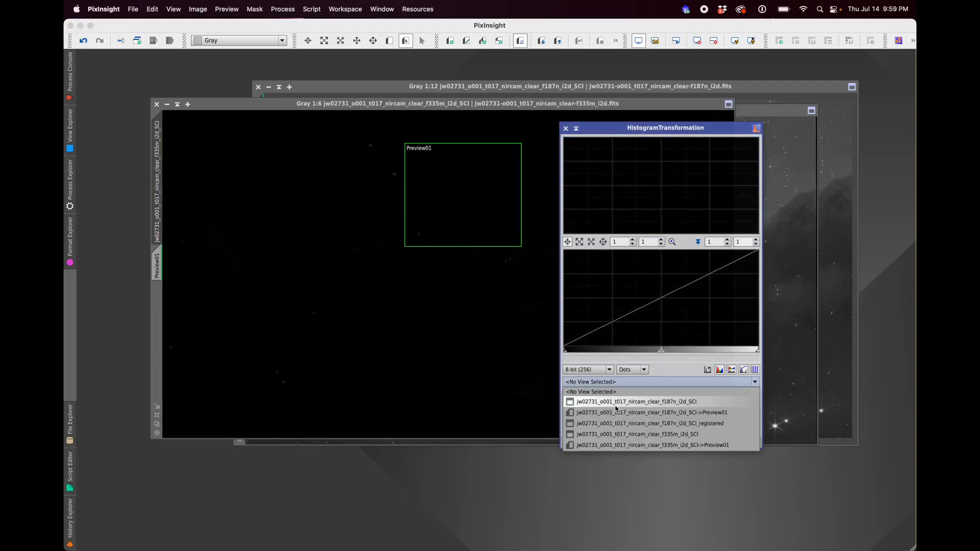
pyautogui.click(616, 435)
# Step: Stretch the F335M image twice with a midtones value of about 0.162 and close HistogramTransformation
pyautogui.moveTo(661, 350); pyautogui.dragTo(595, 350)
pyautogui.click(579, 443)
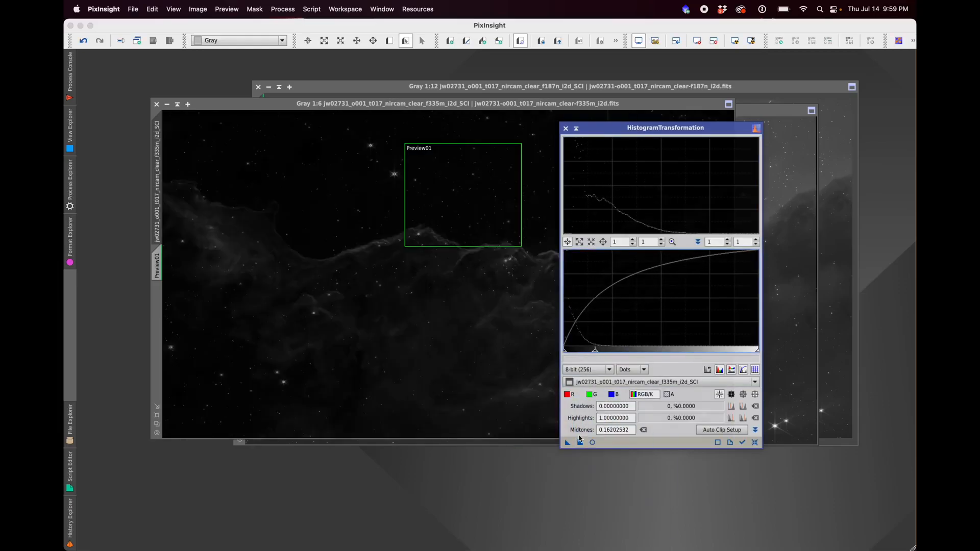
pyautogui.click(580, 443)
pyautogui.moveTo(588, 130); pyautogui.dragTo(732, 150)
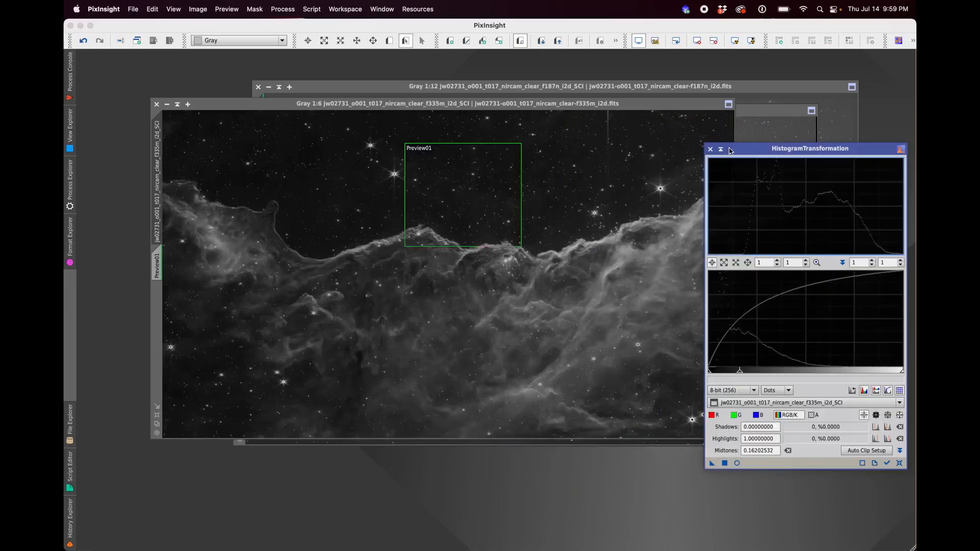
pyautogui.click(709, 149)
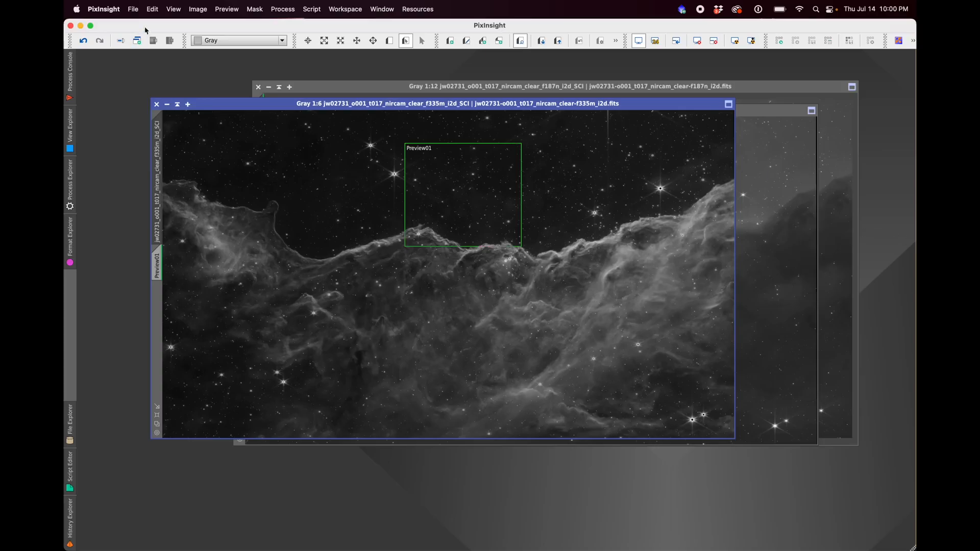
# Step: Choose TIFF as the file format for saving the stretched F335M image, and cancel the save
pyautogui.click(137, 9)
pyautogui.click(163, 101)
pyautogui.click(521, 278)
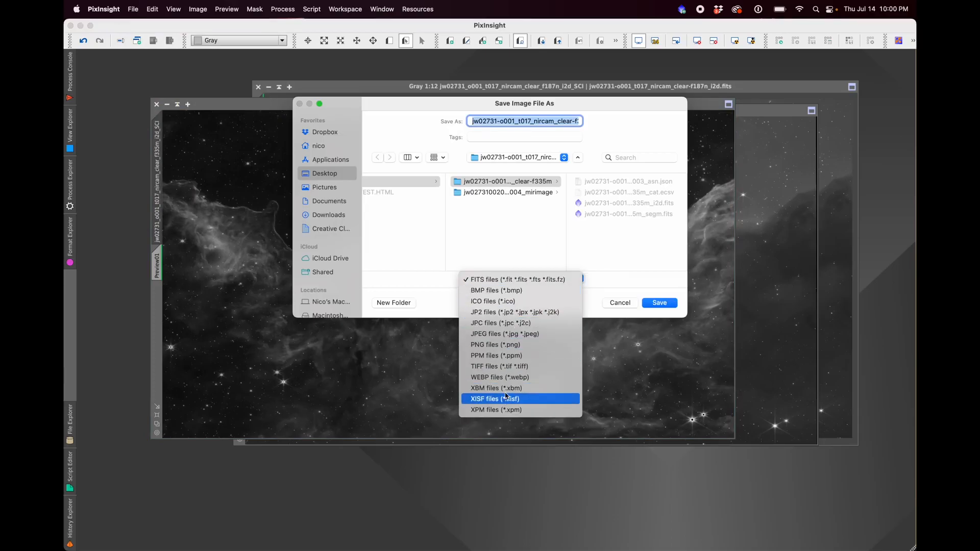
pyautogui.click(523, 366)
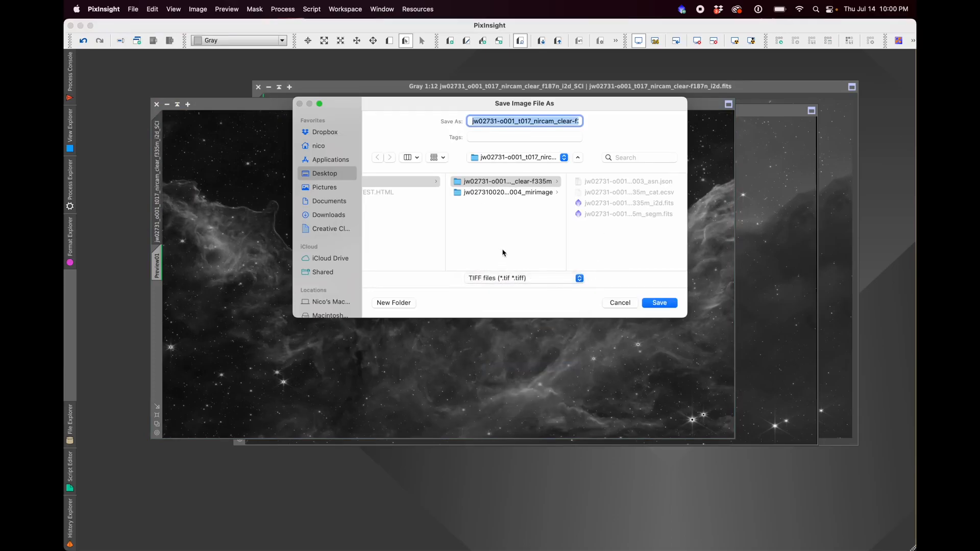
pyautogui.click(618, 301)
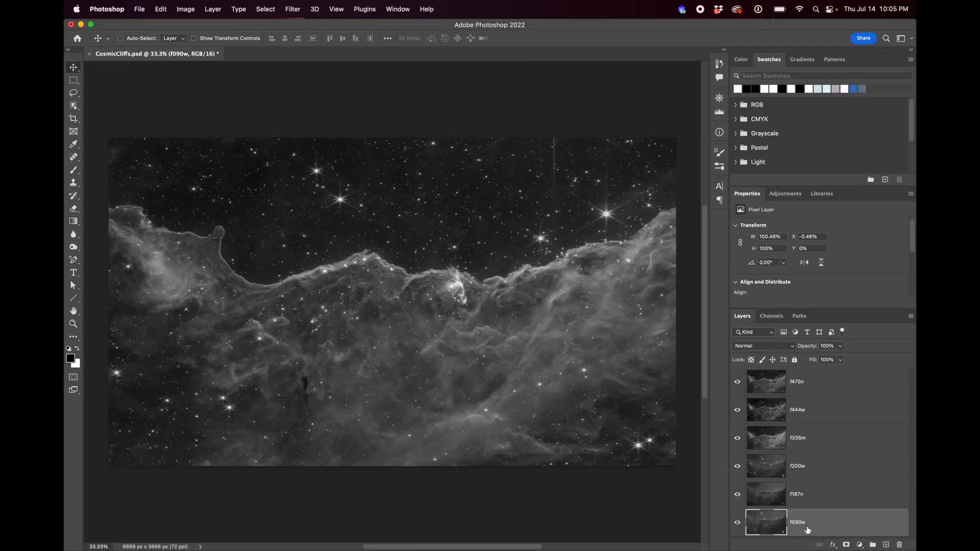
# Step: Switch to CosmicCliffs.psd in Photoshop and compare the filter images by hiding f470n down to f187n and showing them again
pyautogui.click(798, 392)
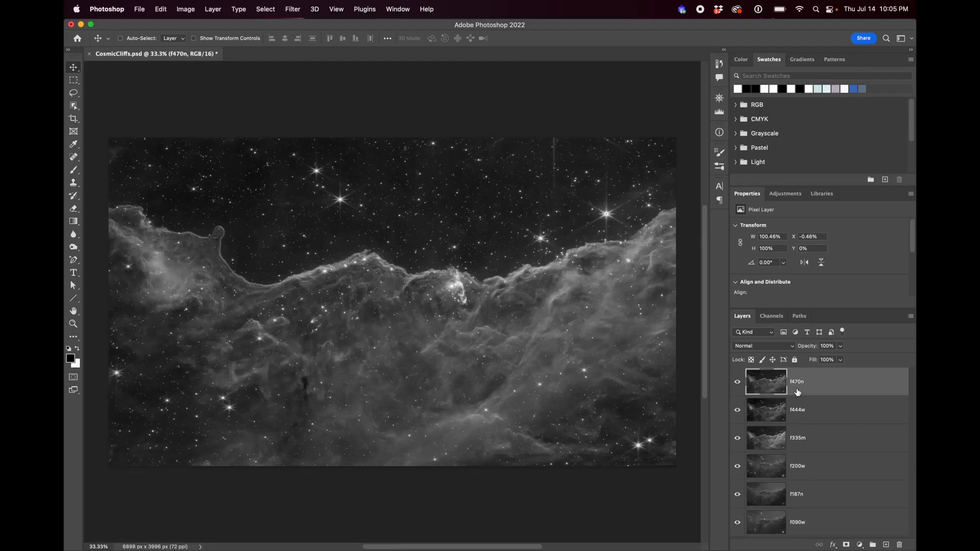
pyautogui.click(737, 382)
pyautogui.click(737, 410)
pyautogui.click(737, 438)
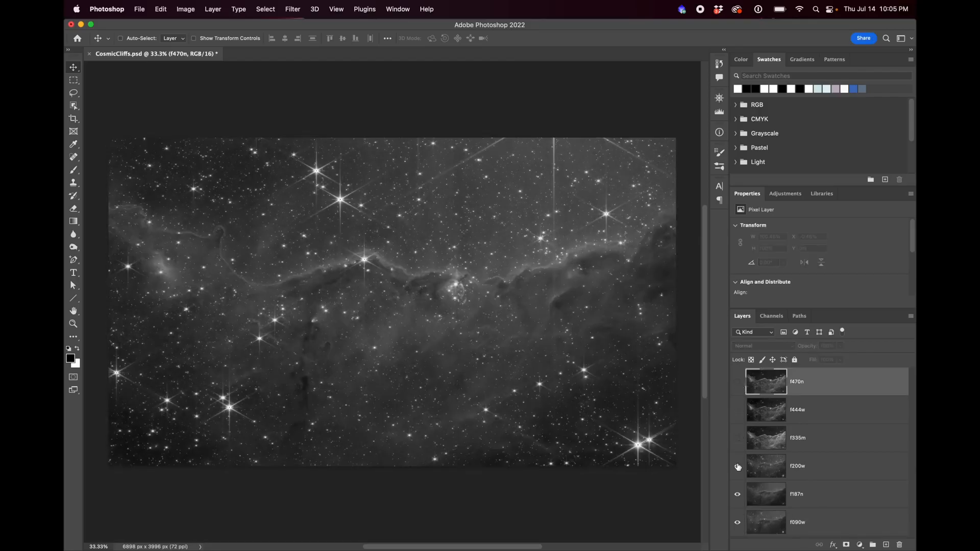
pyautogui.click(738, 466)
pyautogui.click(737, 495)
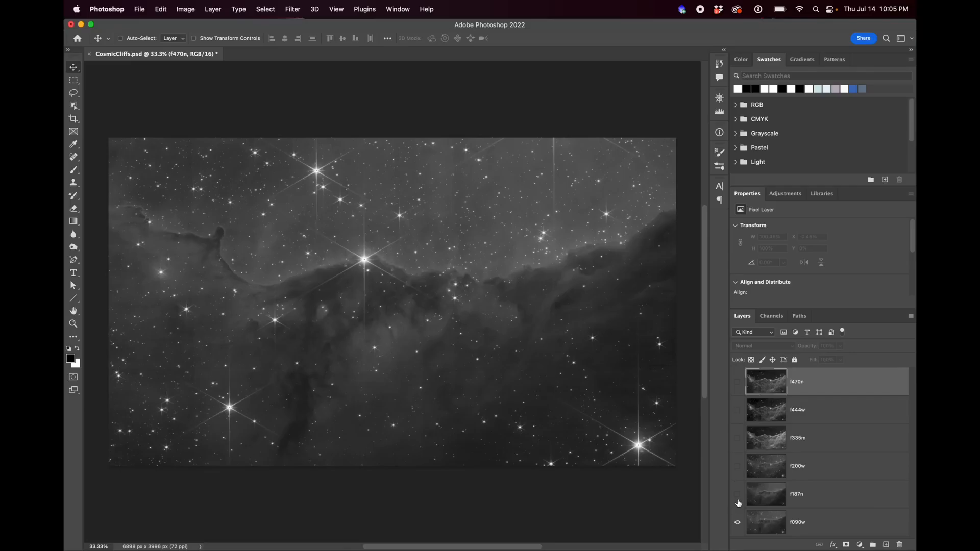
pyautogui.click(737, 494)
pyautogui.click(738, 467)
pyautogui.click(738, 437)
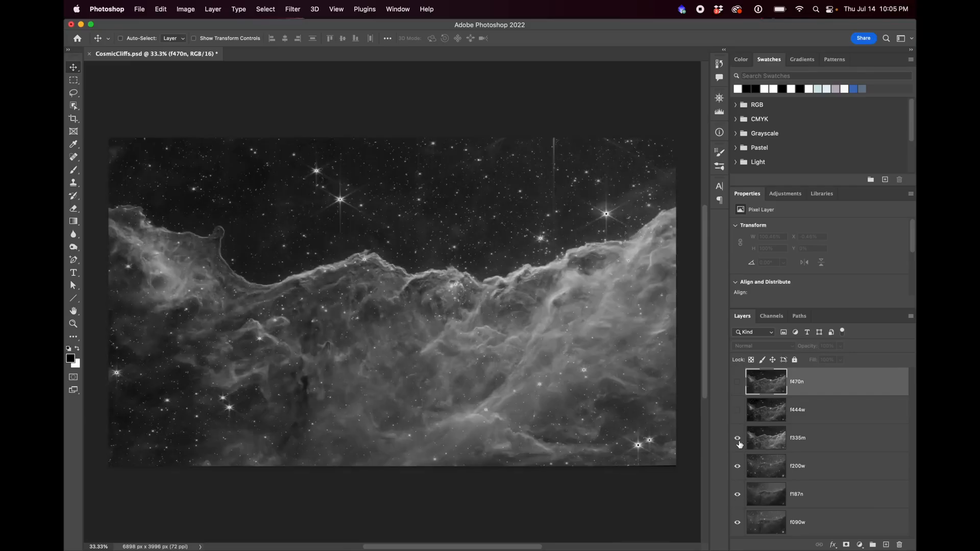
pyautogui.click(738, 410)
pyautogui.click(738, 382)
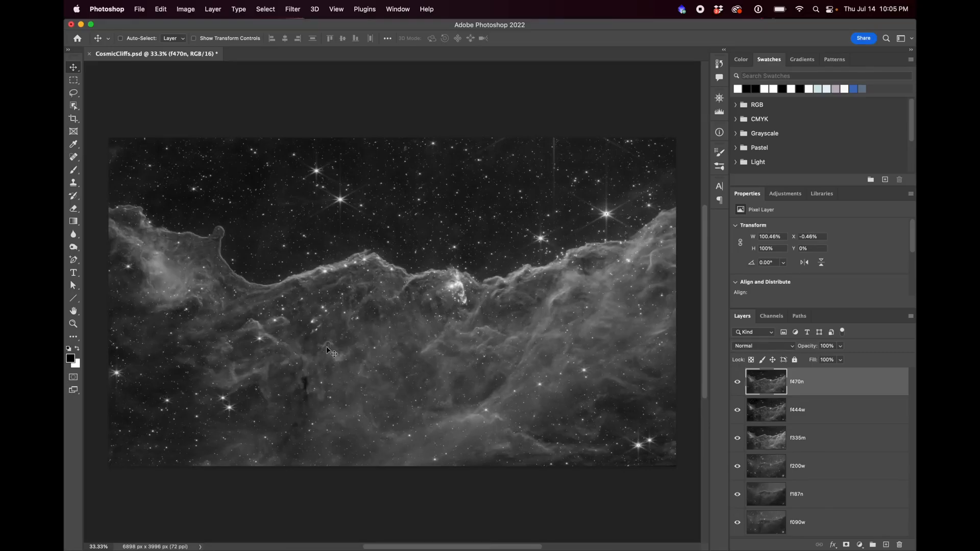
# Step: Hide all six filter layers from f470n down to f090w, and show them again in reverse order to compare them
pyautogui.click(737, 382)
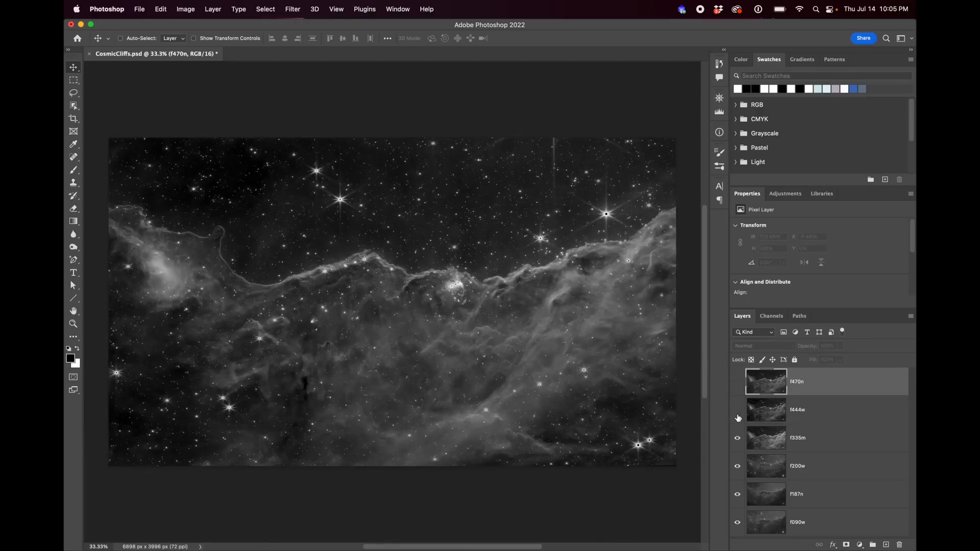
pyautogui.click(737, 438)
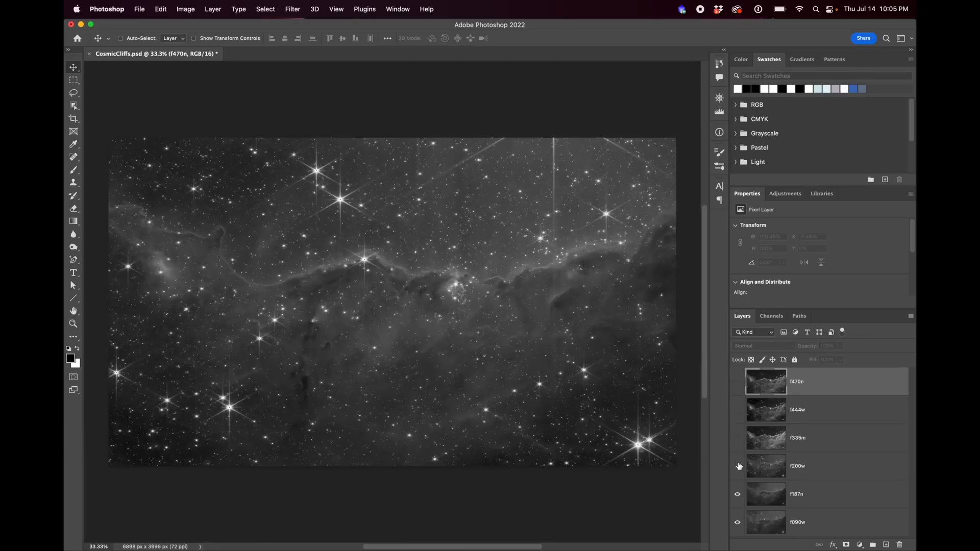
pyautogui.click(738, 466)
pyautogui.click(737, 494)
pyautogui.click(738, 523)
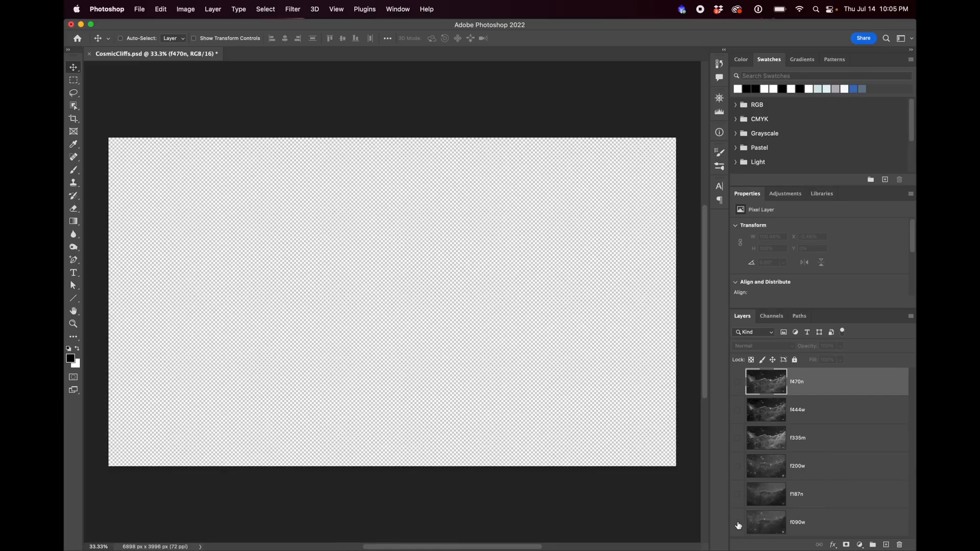
pyautogui.click(737, 523)
pyautogui.click(738, 495)
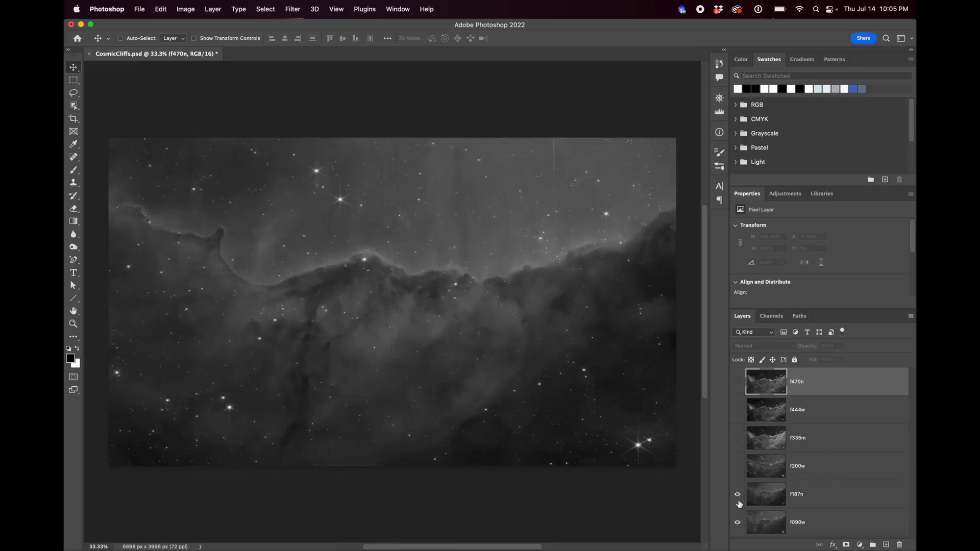
pyautogui.click(738, 468)
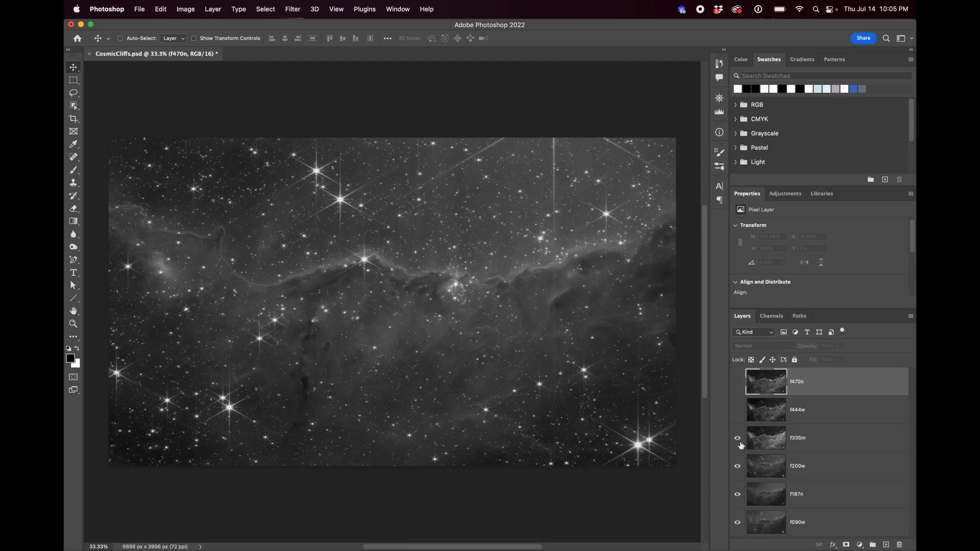
pyautogui.click(737, 410)
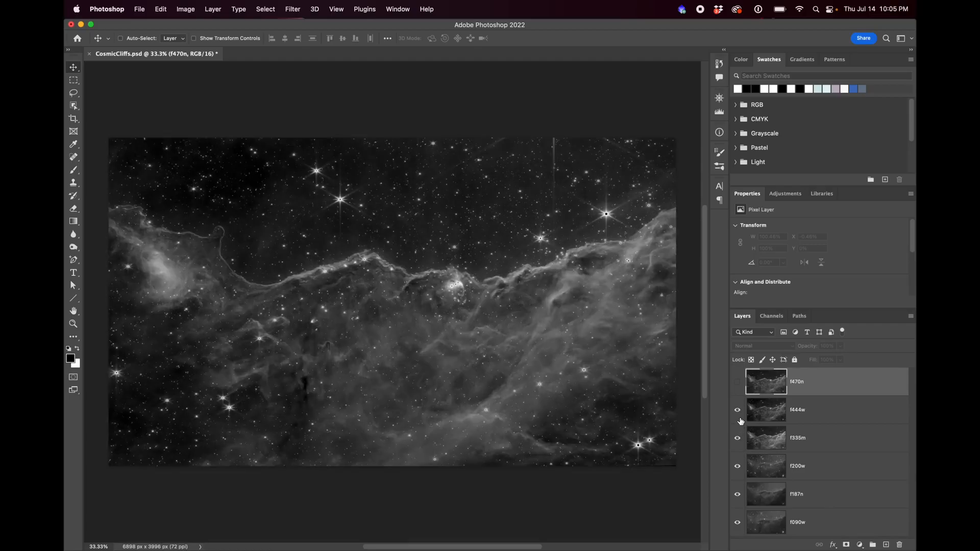
pyautogui.click(738, 382)
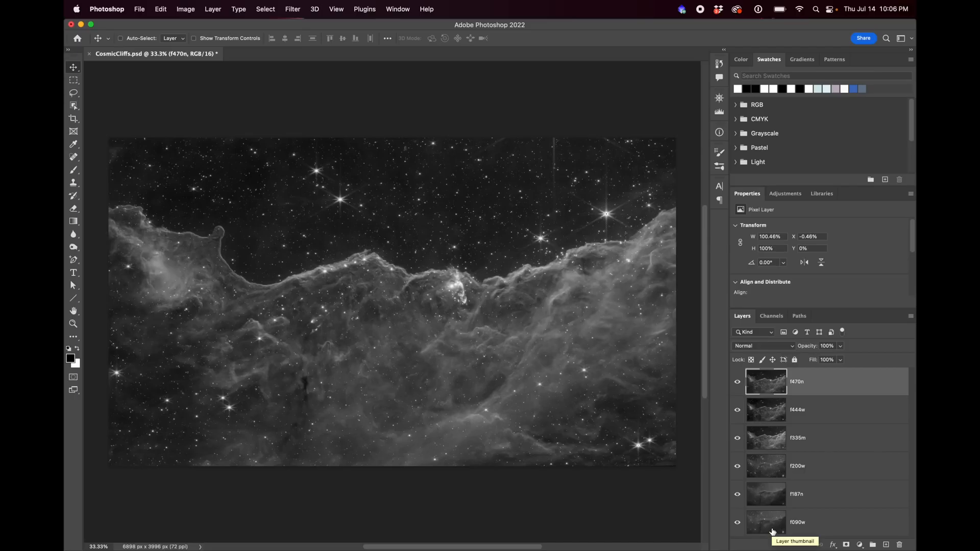
# Step: Hide every layer above f090w and add a Hue/Saturation adjustment with Colorize enabled directly above f090w
pyautogui.moveTo(737, 382); pyautogui.dragTo(757, 503)
pyautogui.click(804, 528)
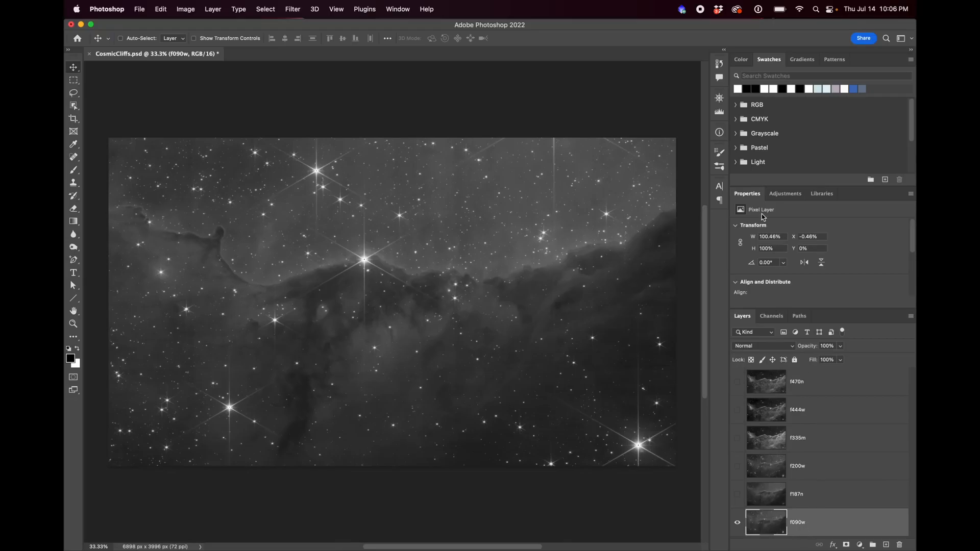
pyautogui.click(785, 194)
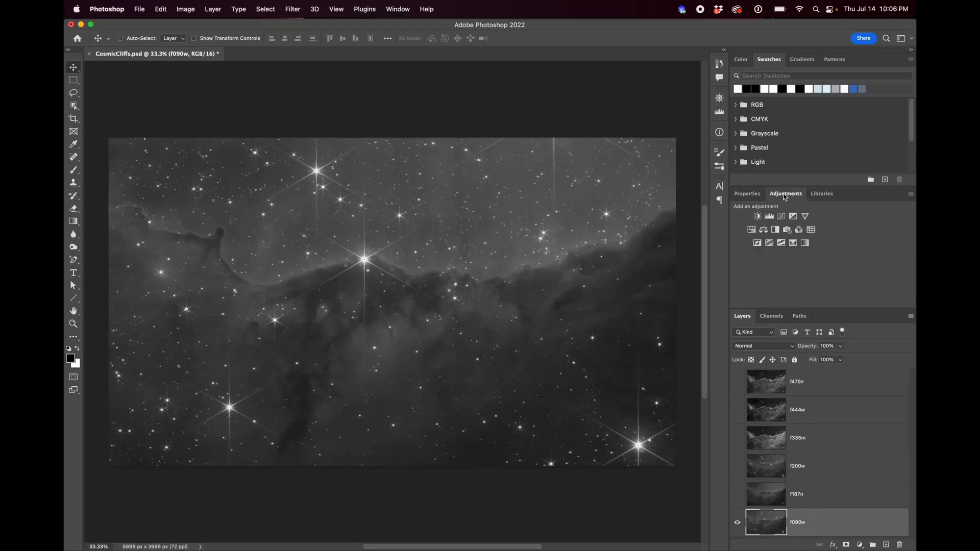
pyautogui.click(752, 231)
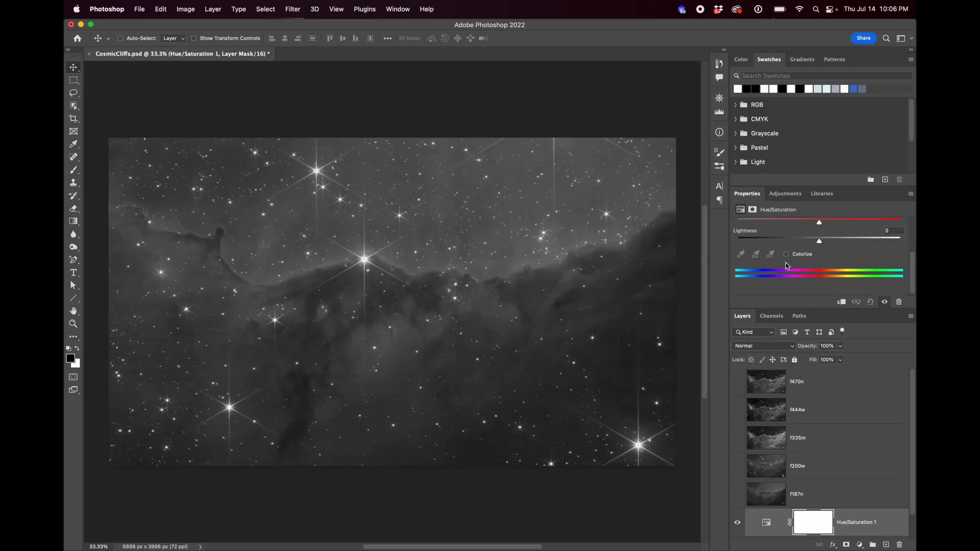
pyautogui.scroll(-3, 796, 262)
pyautogui.click(786, 254)
pyautogui.scroll(3, 815, 271)
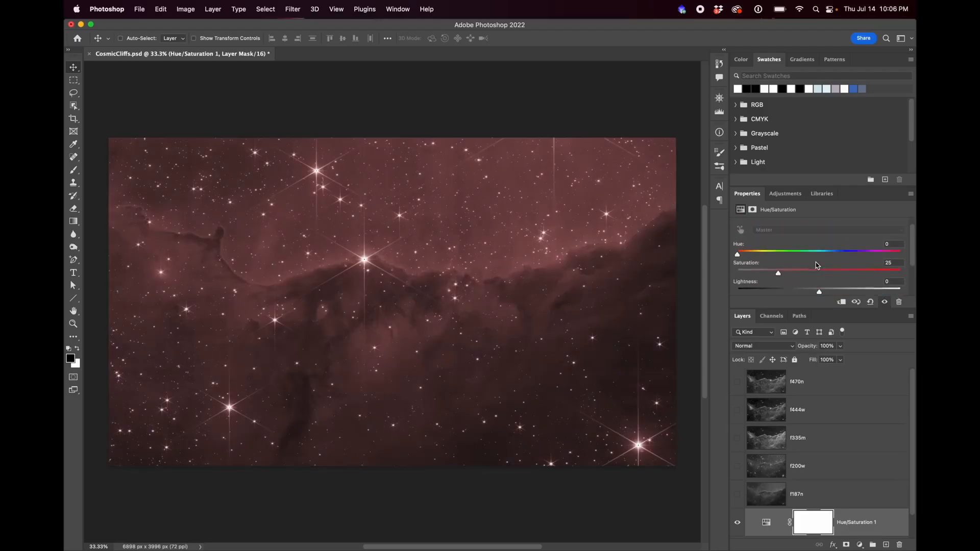
# Step: Tint the f090w layer blue by adjusting the hue and raising the saturation of its Hue/Saturation adjustment
pyautogui.scroll(-3, 816, 273)
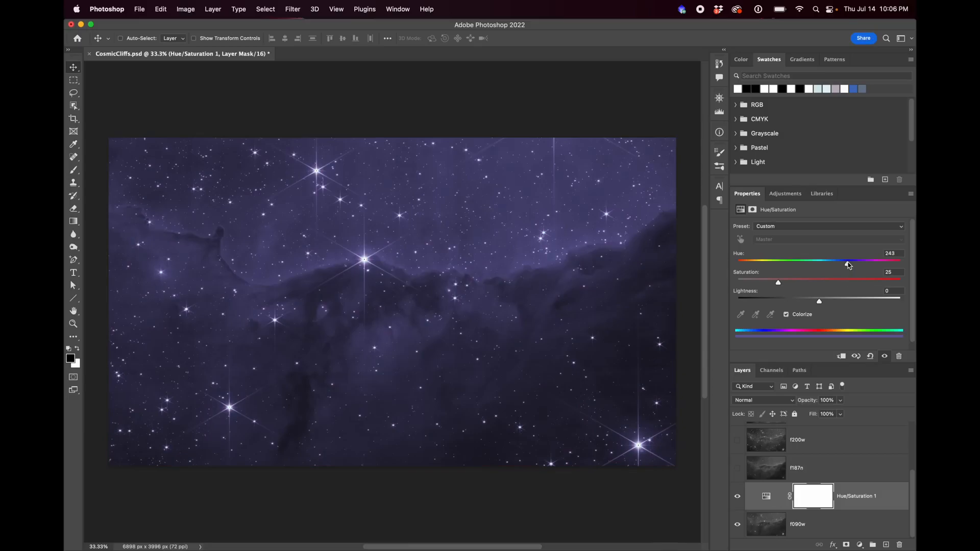
pyautogui.moveTo(849, 265); pyautogui.dragTo(837, 263)
pyautogui.moveTo(778, 283); pyautogui.dragTo(798, 282)
pyautogui.moveTo(798, 284); pyautogui.dragTo(793, 290)
# Step: Show the f187n layer and blend it in Screen mode at 51% opacity
pyautogui.click(737, 470)
pyautogui.click(760, 468)
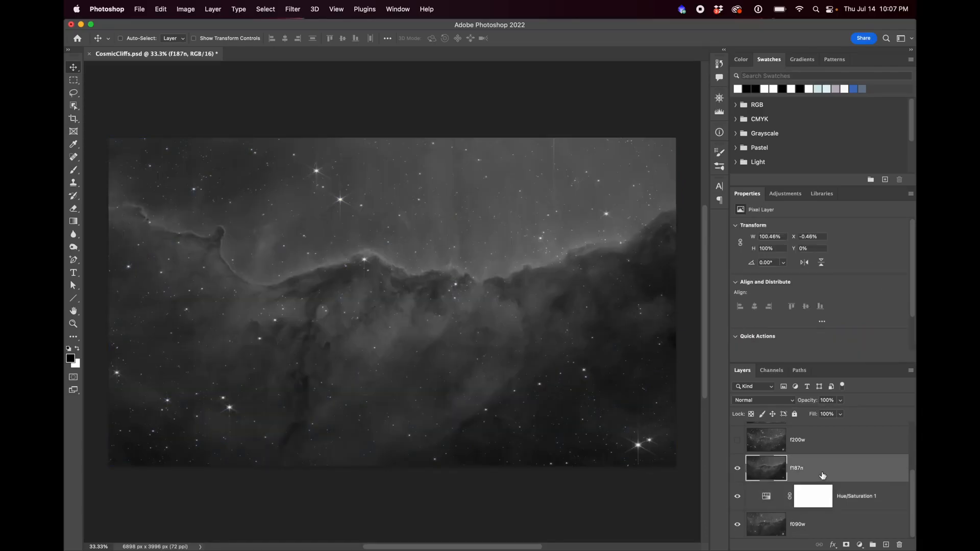
pyautogui.click(758, 401)
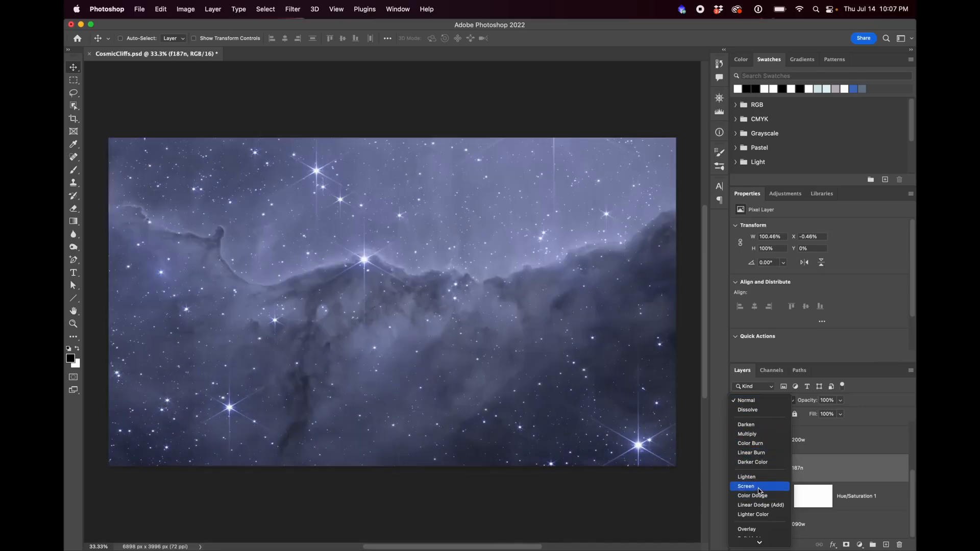
pyautogui.click(760, 488)
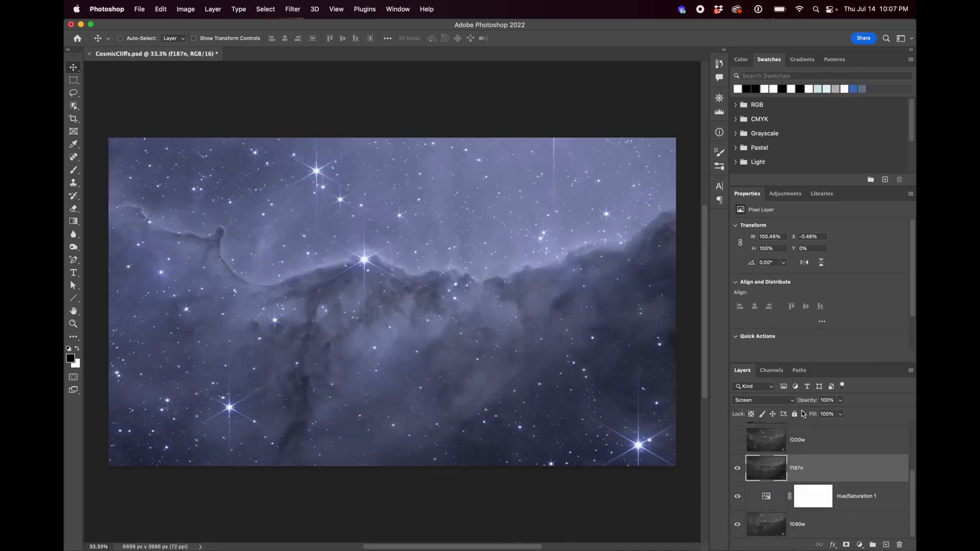
pyautogui.click(840, 401)
pyautogui.click(819, 414)
pyautogui.click(844, 402)
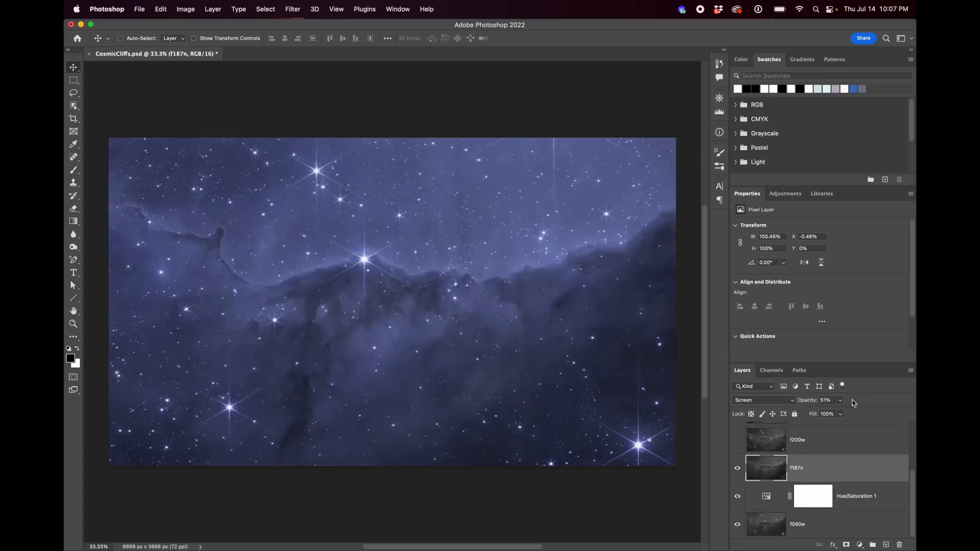
# Step: Clip a Hue/Saturation adjustment to the f187n layer and colorize it with hue 182 and saturation 25
pyautogui.click(785, 193)
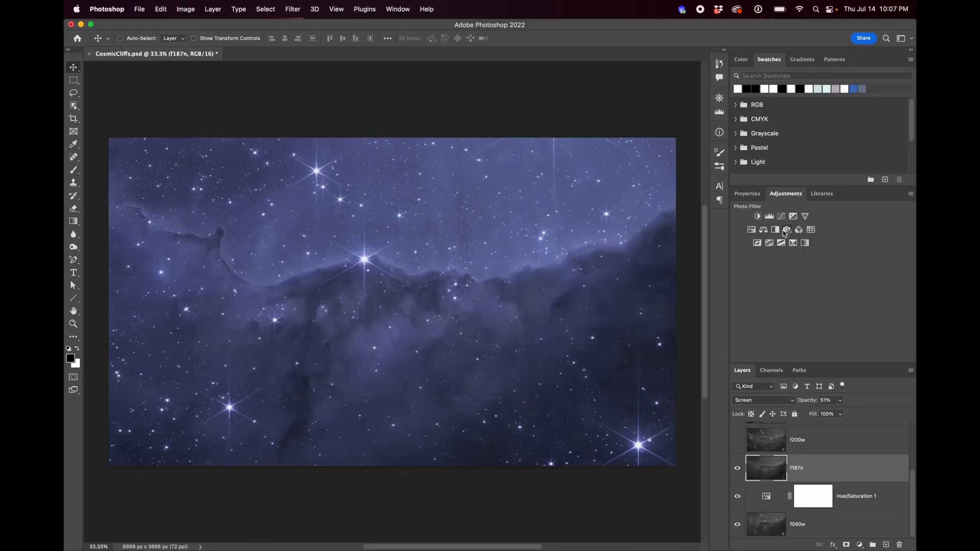
pyautogui.click(756, 233)
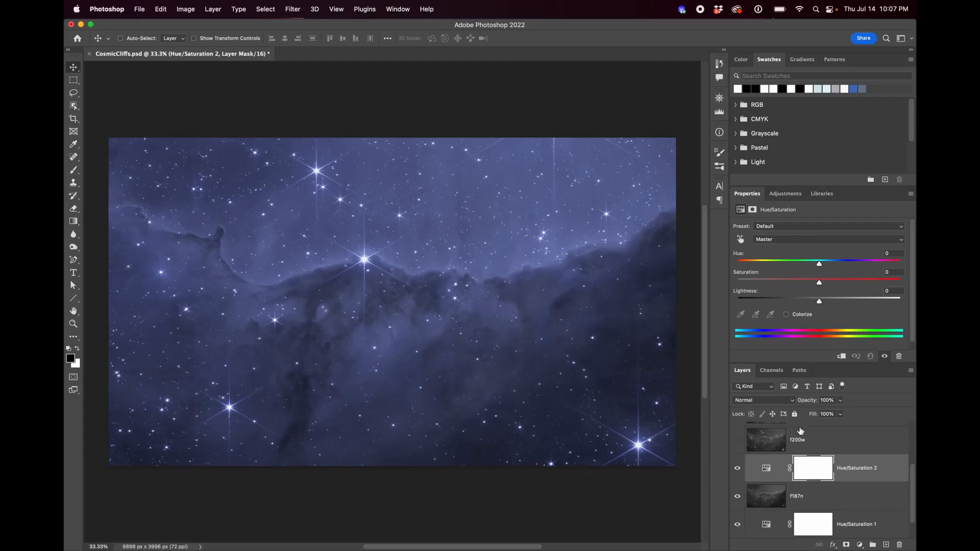
pyautogui.keyDown('alt'); pyautogui.click(850, 481); pyautogui.keyUp('alt')
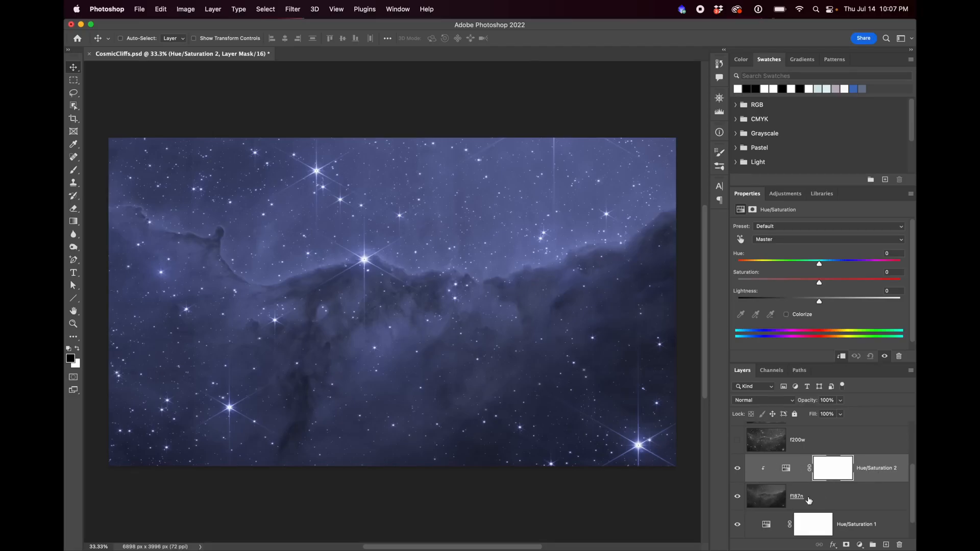
pyautogui.click(787, 315)
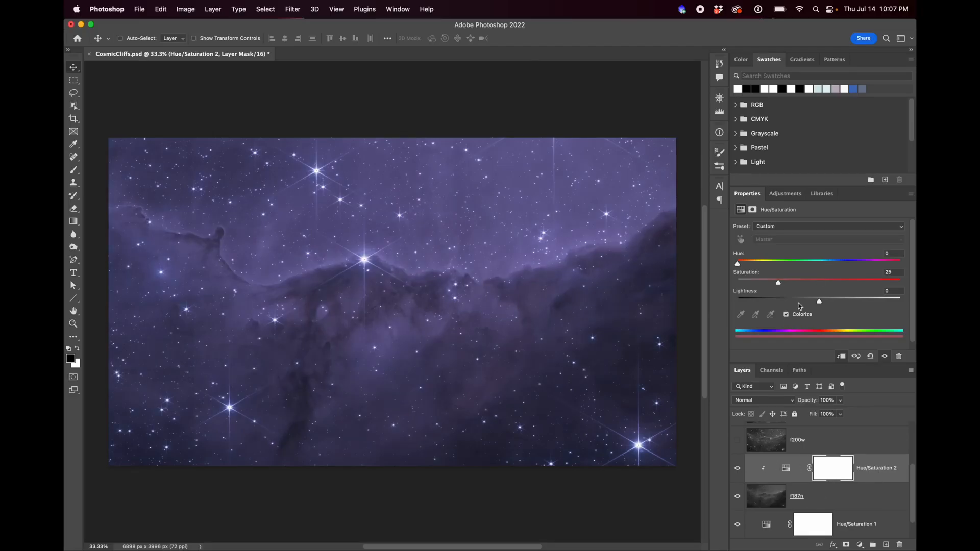
pyautogui.moveTo(832, 264)
pyautogui.mouseDown()
pyautogui.moveTo(812, 264)
pyautogui.moveTo(860, 264)
pyautogui.moveTo(824, 268)
pyautogui.mouseUp()
pyautogui.moveTo(822, 267)
pyautogui.mouseDown()
pyautogui.moveTo(830, 270)
pyautogui.moveTo(821, 272)
pyautogui.mouseUp()
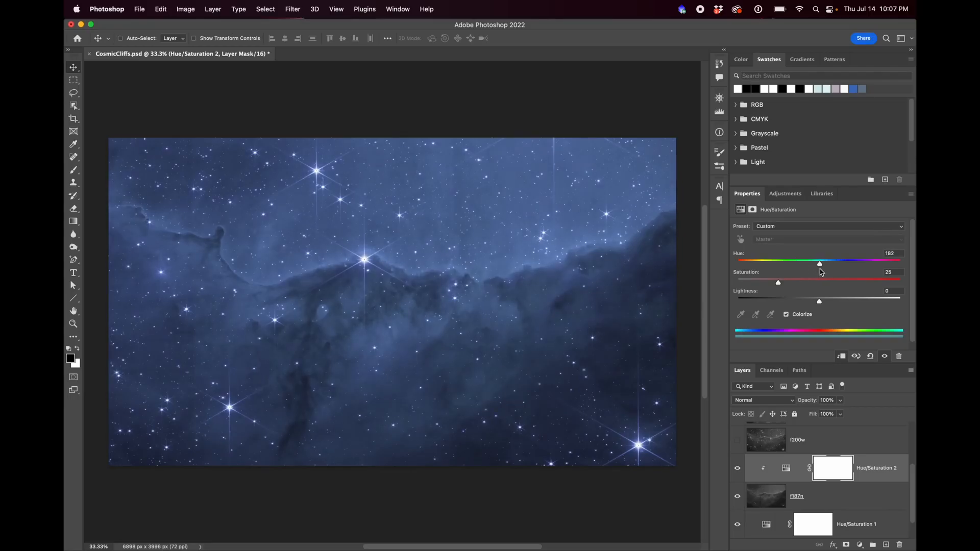
# Step: Show the f200w layer and blend it in Screen mode at 55% opacity
pyautogui.click(816, 443)
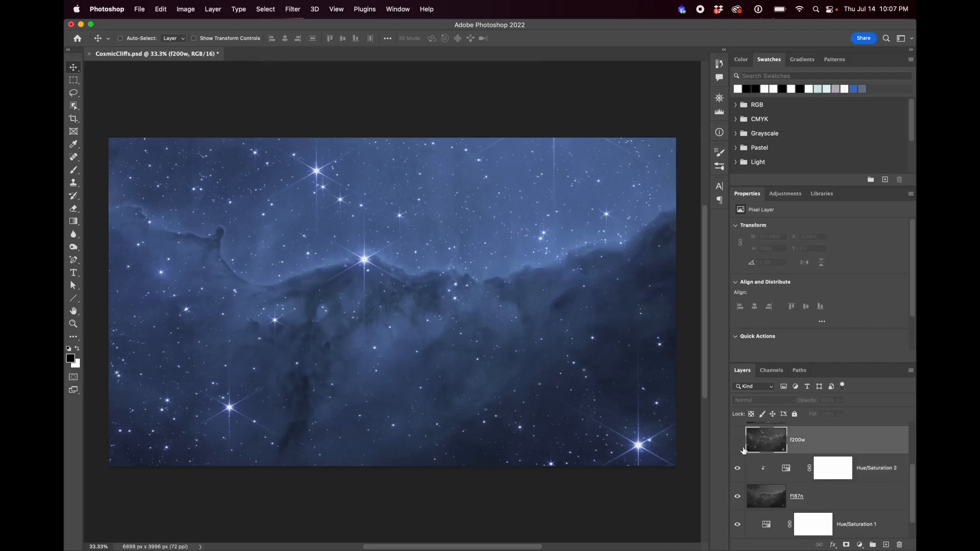
pyautogui.click(739, 442)
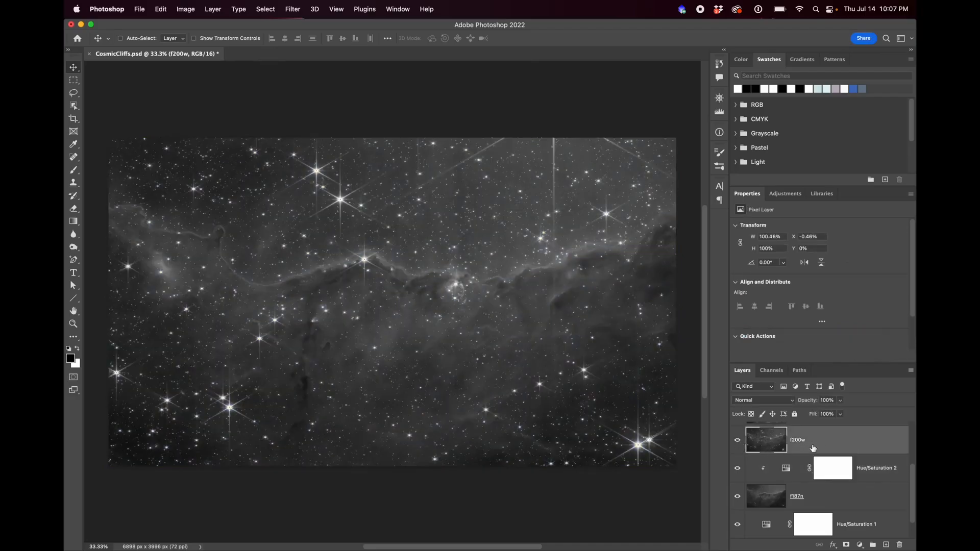
pyautogui.click(764, 399)
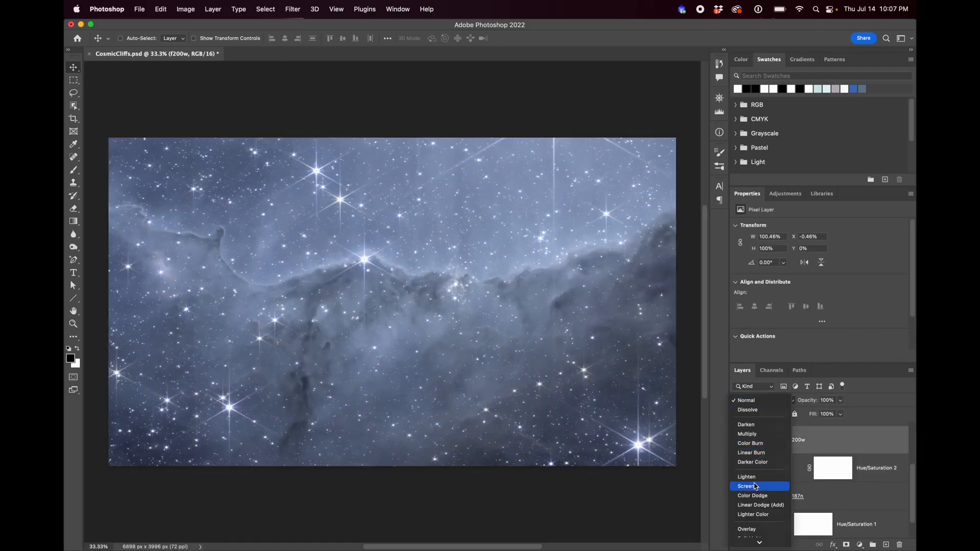
pyautogui.click(756, 487)
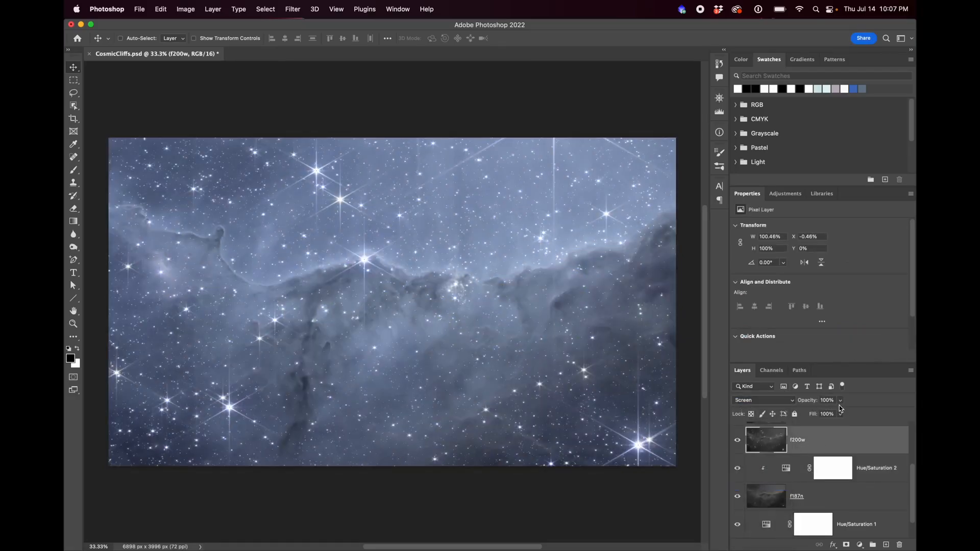
pyautogui.click(840, 400)
pyautogui.moveTo(842, 413); pyautogui.dragTo(821, 414)
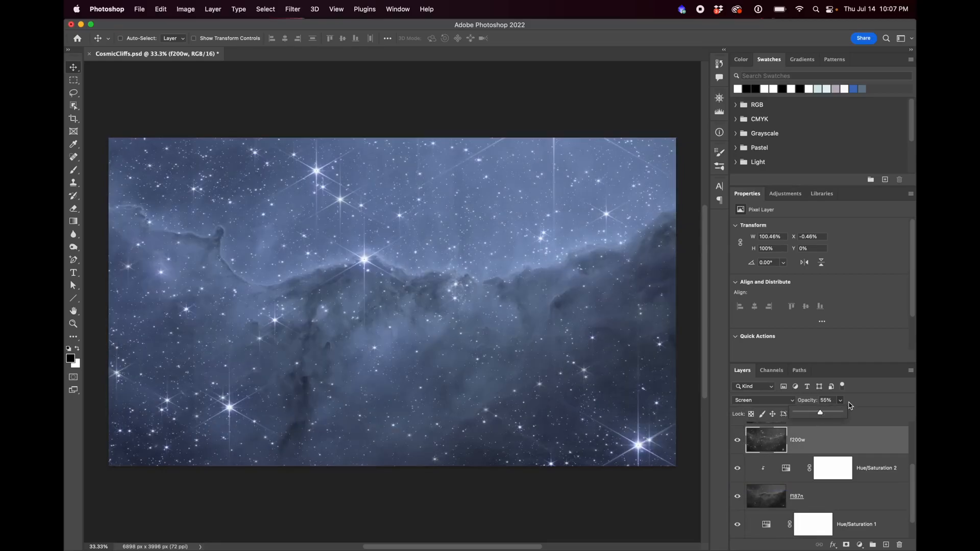
pyautogui.click(847, 405)
pyautogui.scroll(2, 840, 448)
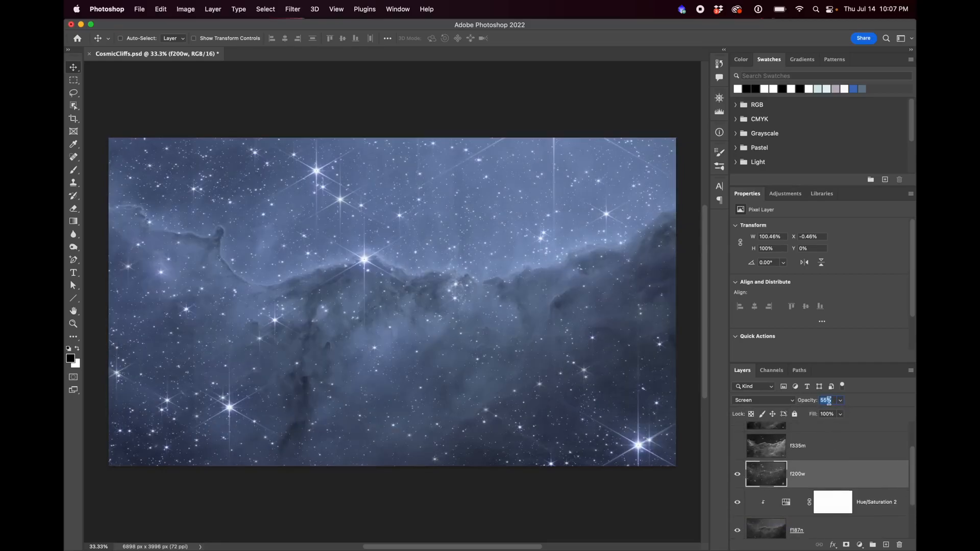
pyautogui.click(788, 194)
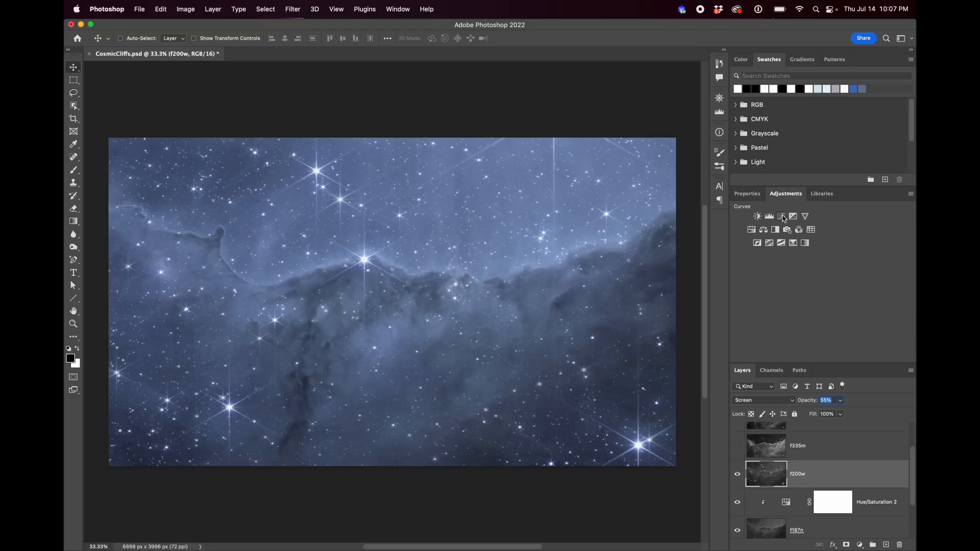
pyautogui.click(793, 244)
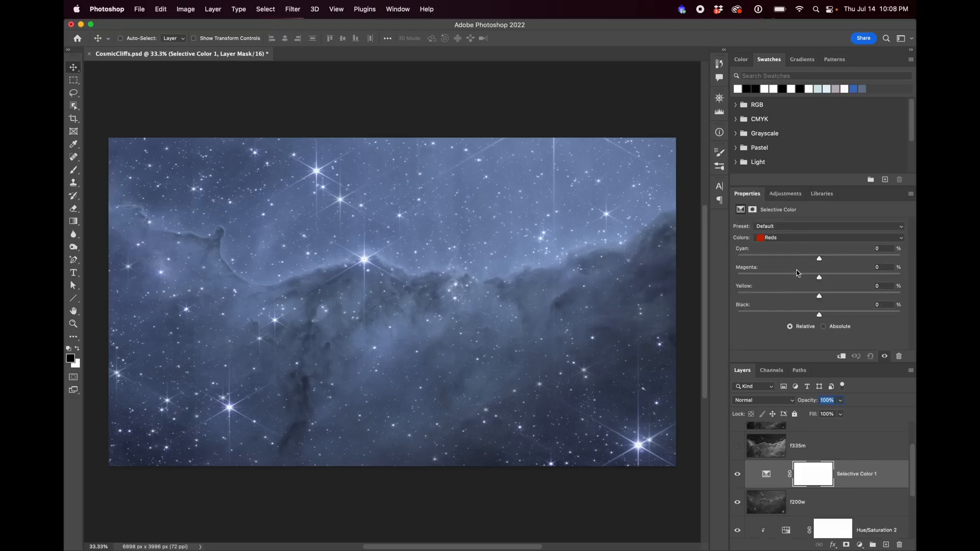
pyautogui.press('BackSpace')
pyautogui.click(897, 480)
pyautogui.press('Return')
pyautogui.press('BackSpace')
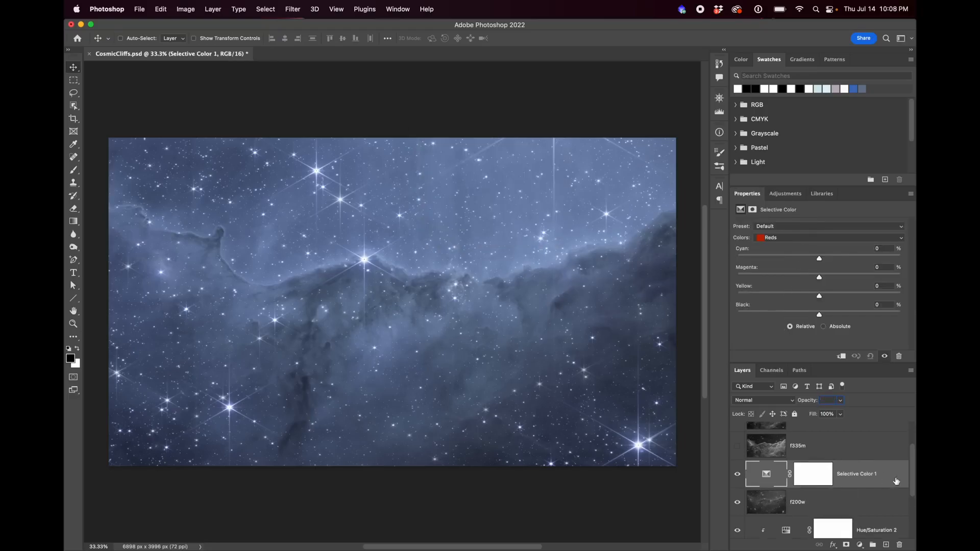
pyautogui.click(769, 476)
pyautogui.press('Return')
# Step: Clip a Hue/Saturation adjustment to the f200w layer and colorize it with hue 126 and saturation 25
pyautogui.click(785, 193)
pyautogui.click(752, 229)
pyautogui.click(786, 315)
pyautogui.moveTo(739, 264); pyautogui.dragTo(795, 264)
pyautogui.keyDown('alt'); pyautogui.click(858, 487); pyautogui.keyUp('alt')
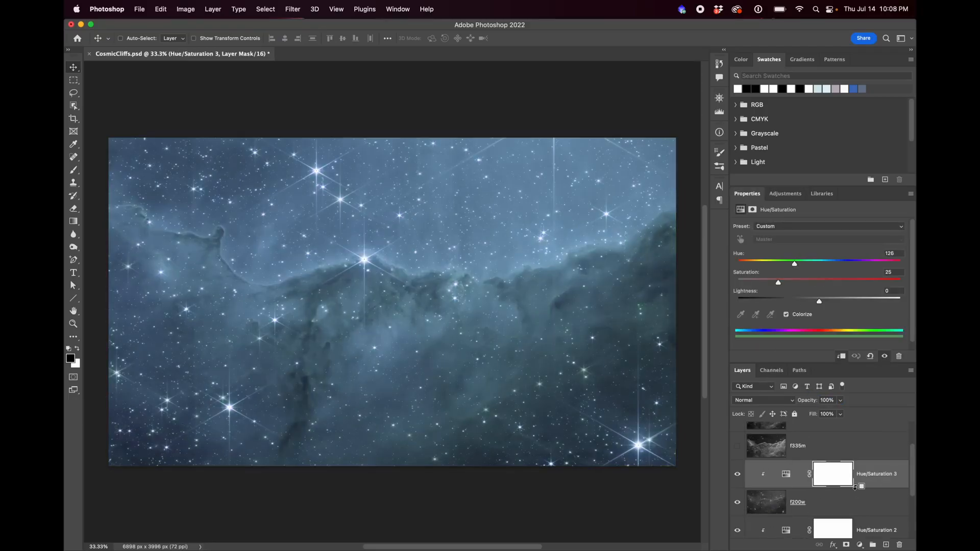
# Step: Show the f335m layer and blend it in Screen mode
pyautogui.click(737, 446)
pyautogui.click(817, 447)
pyautogui.click(764, 401)
pyautogui.click(755, 496)
# Step: Clip a Hue/Saturation adjustment to the f335m layer and colorize it yellow-orange with saturation 25
pyautogui.click(785, 194)
pyautogui.click(752, 229)
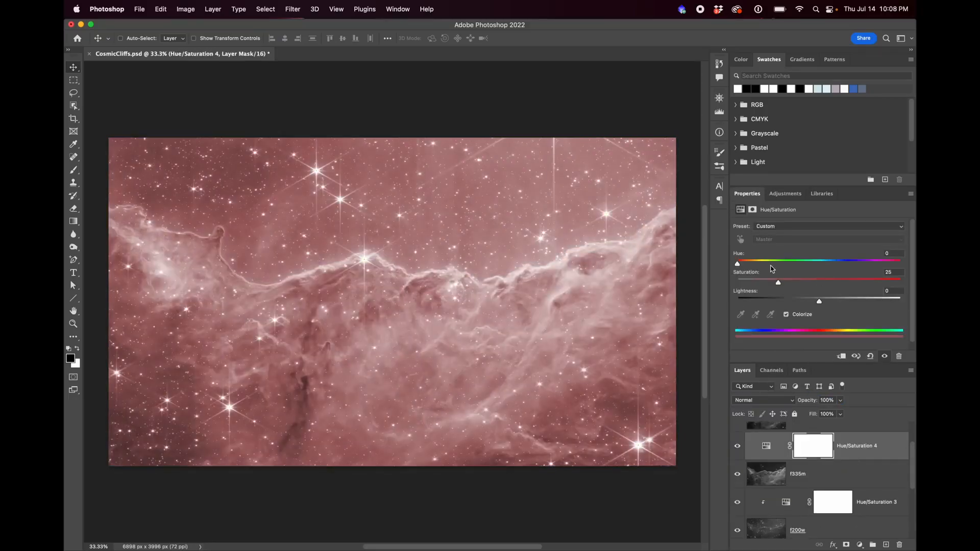
pyautogui.moveTo(738, 263); pyautogui.dragTo(754, 264)
pyautogui.keyDown('alt'); pyautogui.click(818, 459); pyautogui.keyUp('alt')
# Step: Show the f444w layer and blend it in Screen mode at 53% opacity
pyautogui.scroll(3, 817, 458)
pyautogui.click(816, 460)
pyautogui.click(737, 461)
pyautogui.click(764, 400)
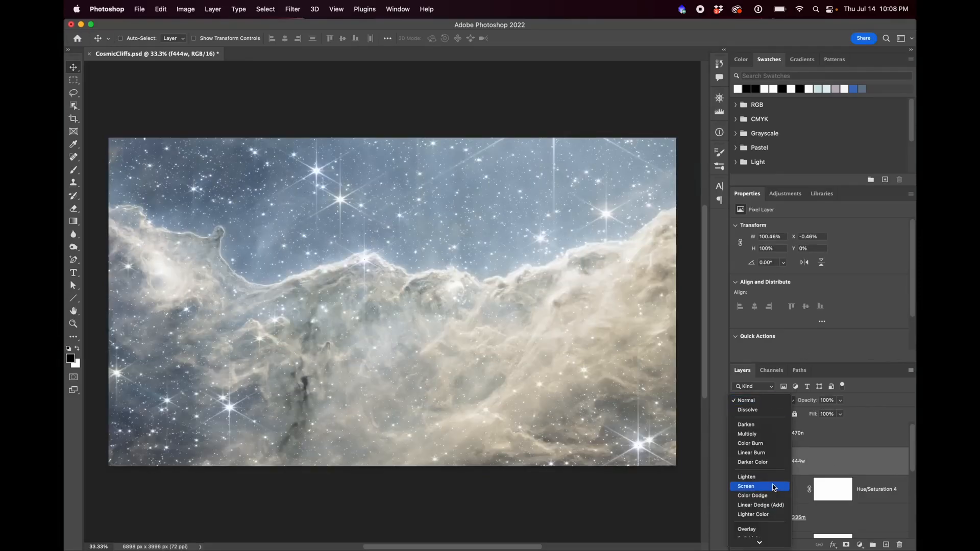
pyautogui.click(772, 487)
pyautogui.moveTo(840, 400); pyautogui.dragTo(820, 368)
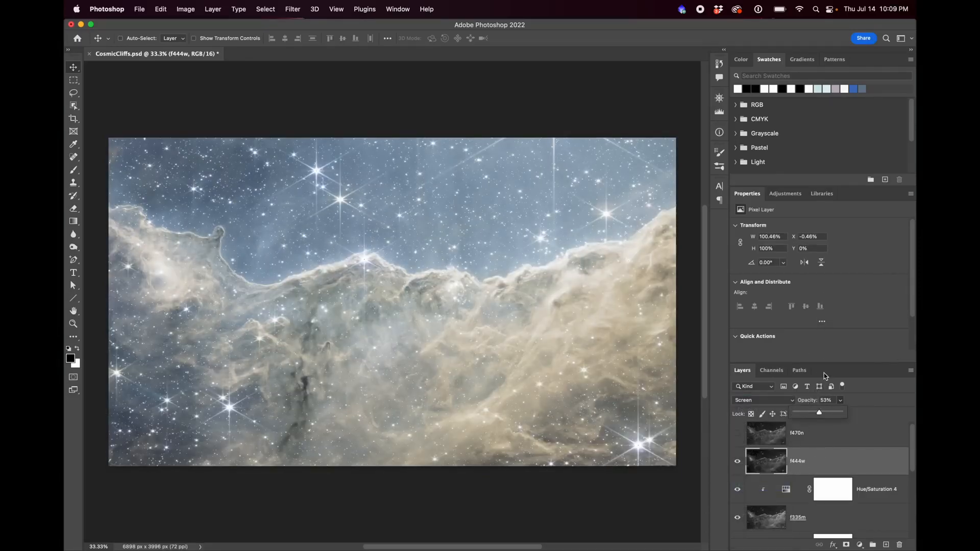
# Step: Clip a Hue/Saturation adjustment to the f444w layer and colorize it with hue 23 and saturation 44
pyautogui.click(785, 194)
pyautogui.click(752, 230)
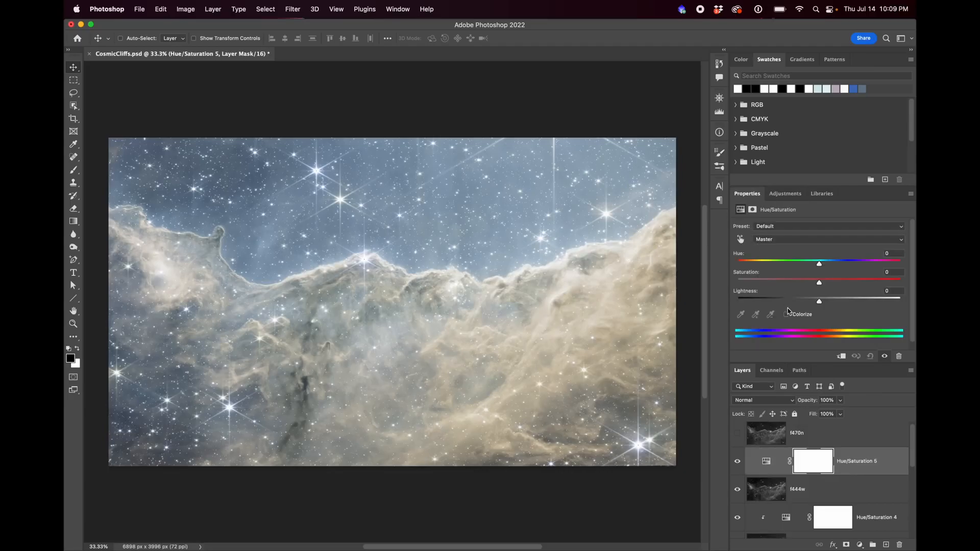
pyautogui.click(786, 315)
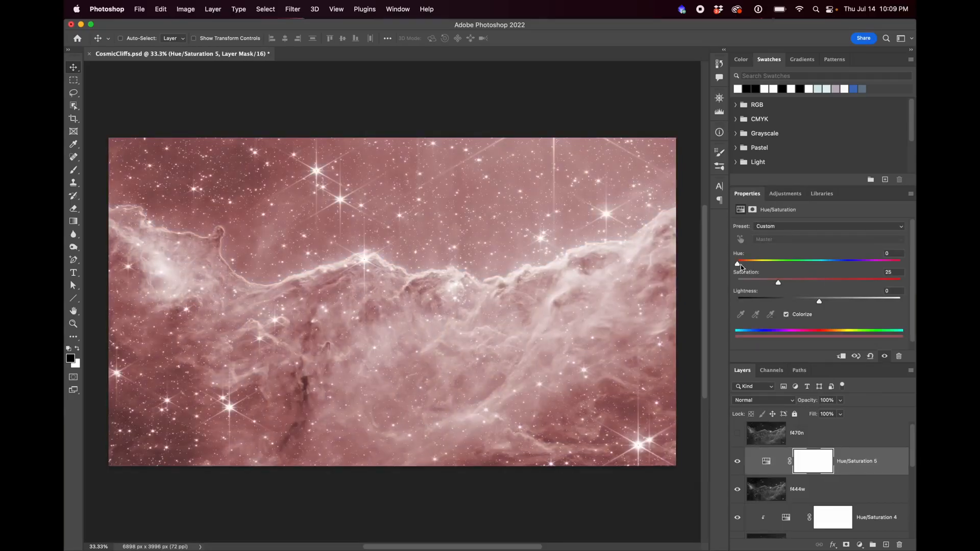
pyautogui.moveTo(737, 264); pyautogui.dragTo(811, 290)
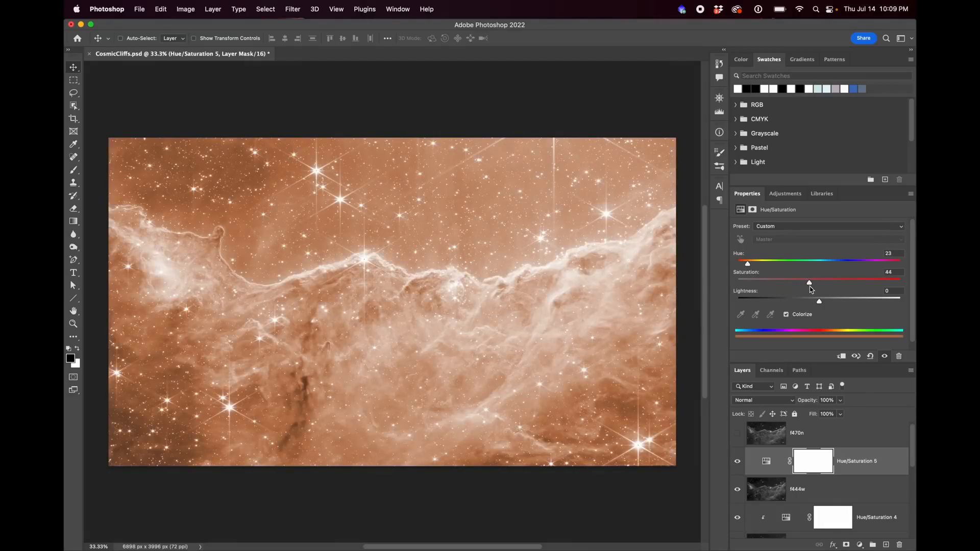
pyautogui.keyDown('alt'); pyautogui.click(850, 475); pyautogui.keyUp('alt')
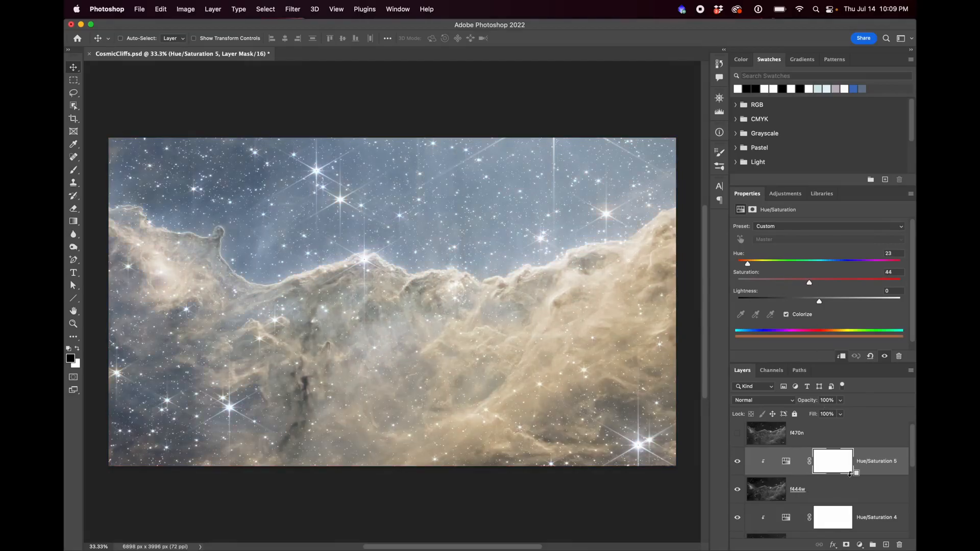
pyautogui.click(822, 499)
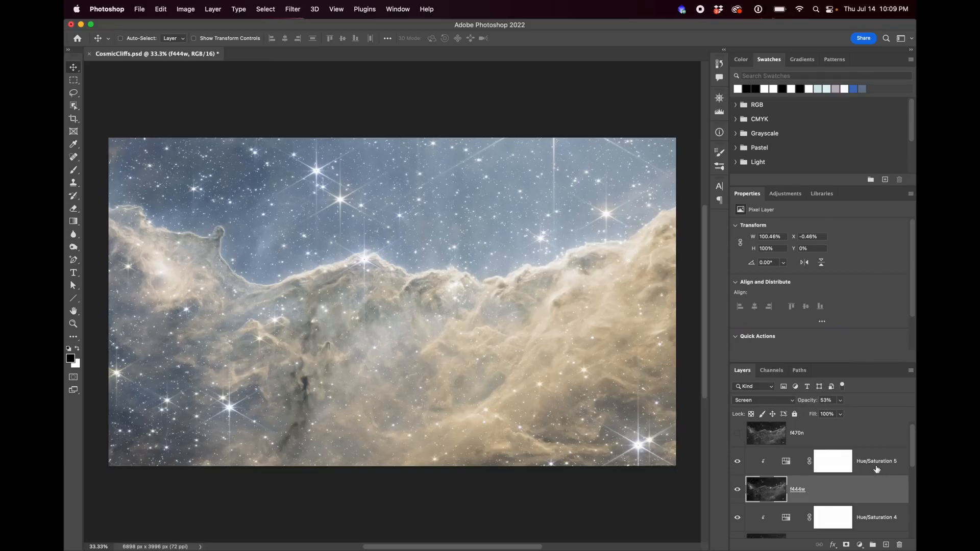
# Step: Show the f470n layer and blend it in Screen mode at 54% opacity
pyautogui.click(738, 434)
pyautogui.click(835, 435)
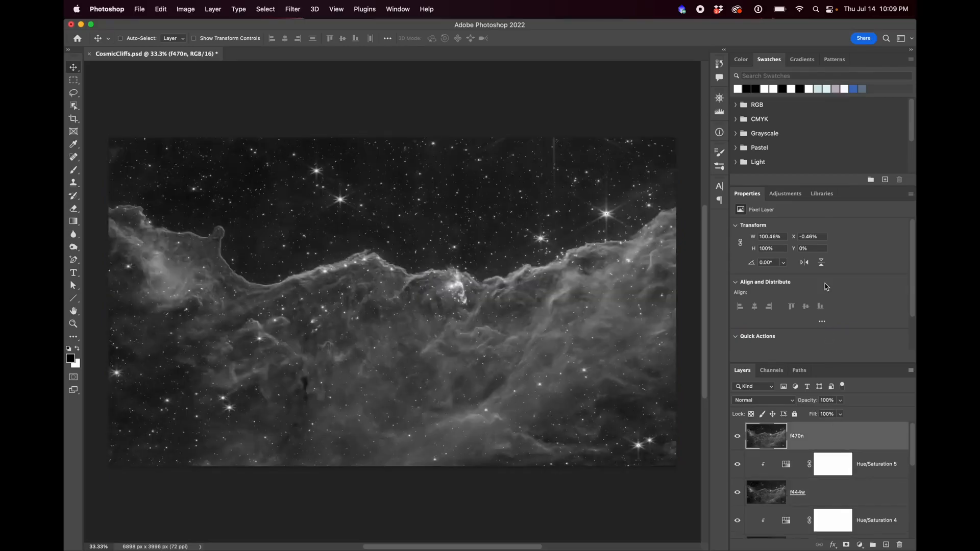
pyautogui.click(791, 198)
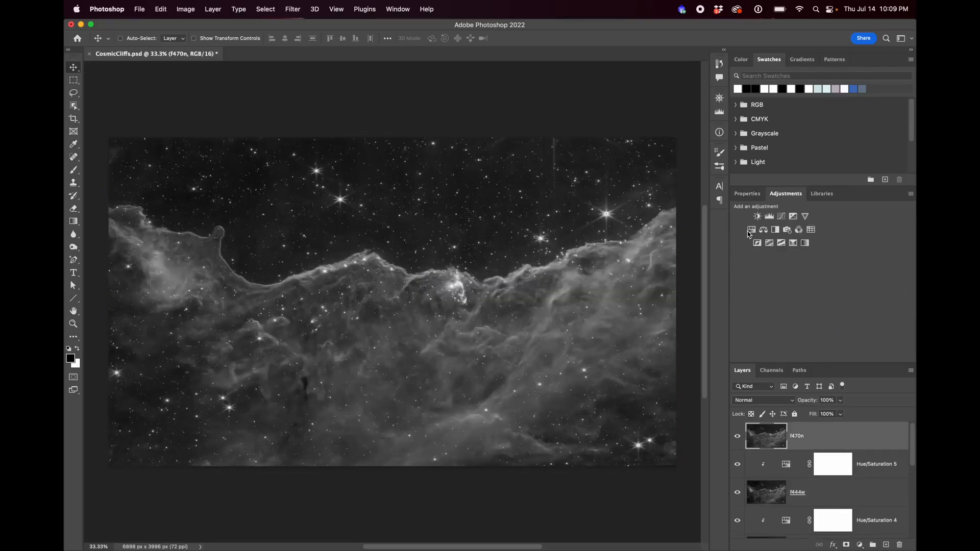
pyautogui.click(778, 401)
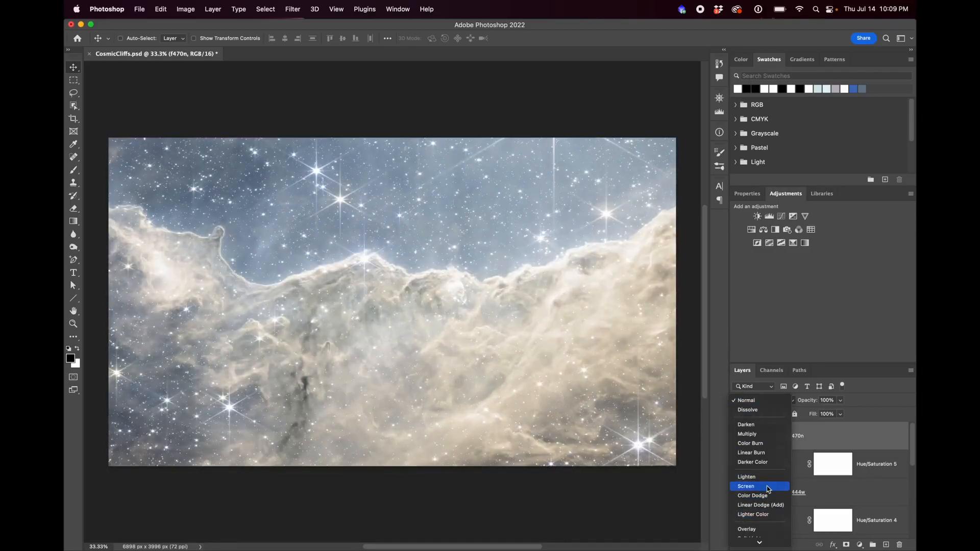
pyautogui.click(765, 487)
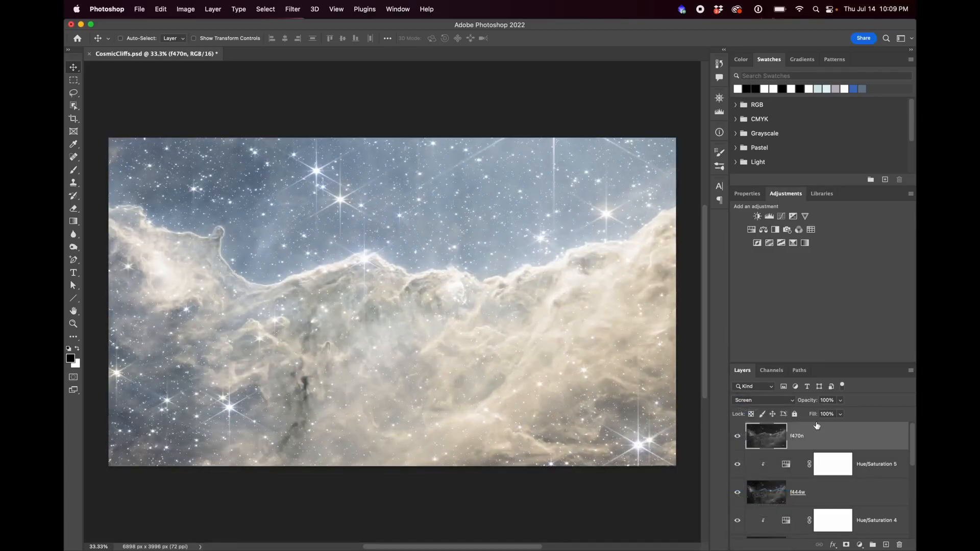
pyautogui.click(840, 400)
pyautogui.moveTo(845, 413); pyautogui.dragTo(819, 413)
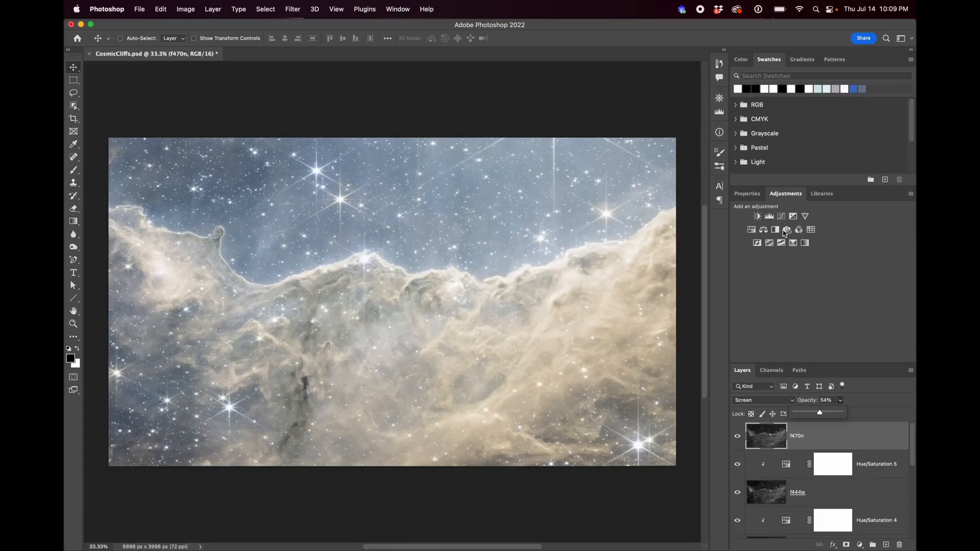
# Step: Clip a Hue/Saturation adjustment to the f470n layer and colorize it with hue 0 and saturation 47
pyautogui.click(751, 230)
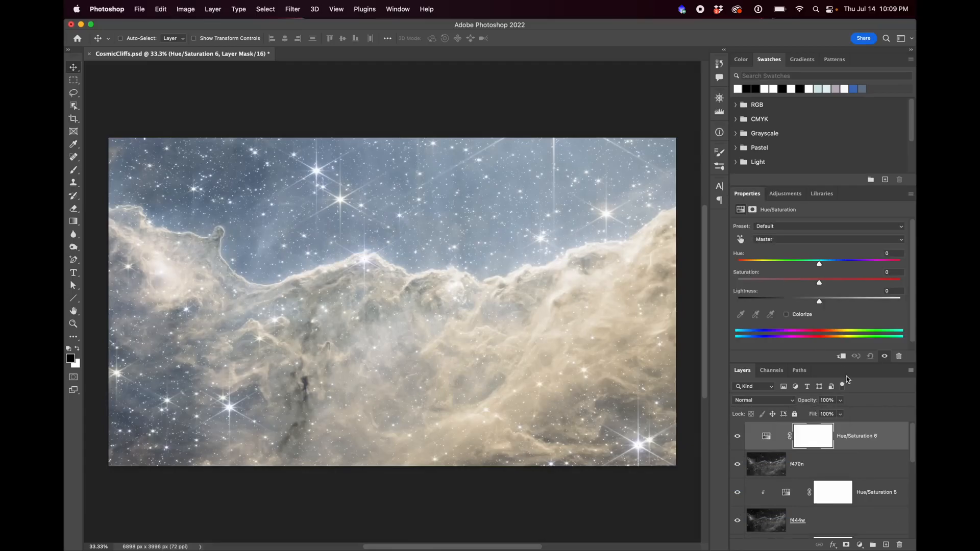
pyautogui.keyDown('alt'); pyautogui.click(866, 452); pyautogui.keyUp('alt')
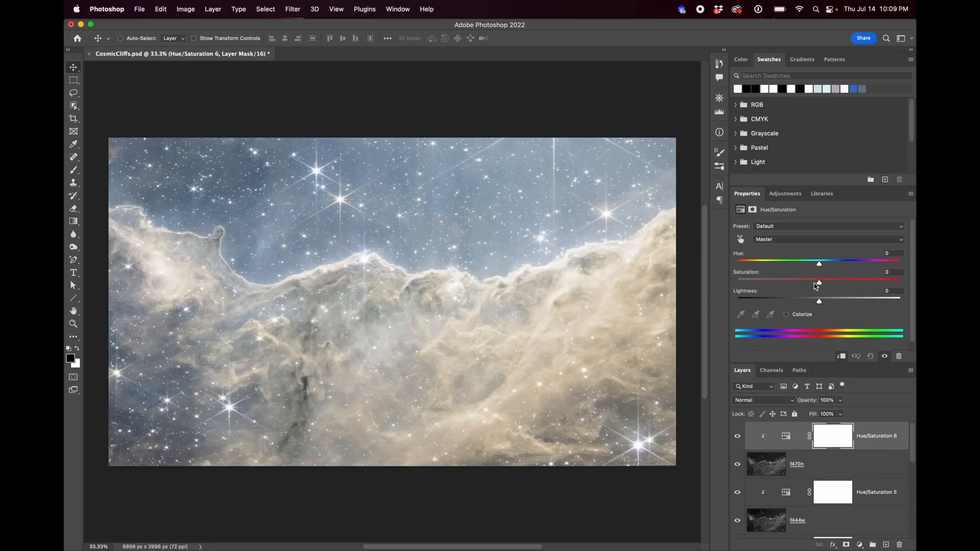
pyautogui.click(787, 314)
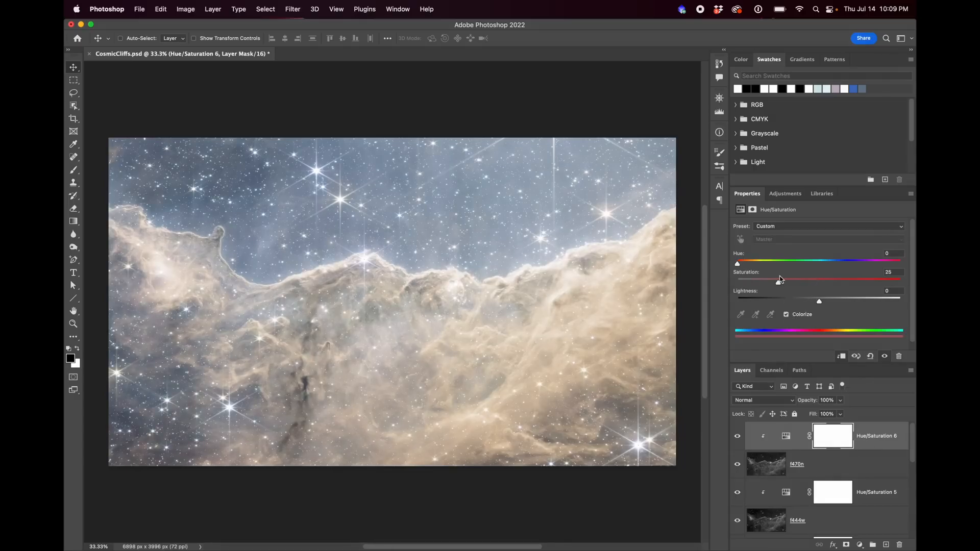
pyautogui.moveTo(777, 284); pyautogui.dragTo(815, 284)
# Step: Set the lightness of the f090w layer's Hue/Saturation adjustment to -12
pyautogui.scroll(-2, 837, 426)
pyautogui.scroll(2, 837, 426)
pyautogui.scroll(-8, 848, 511)
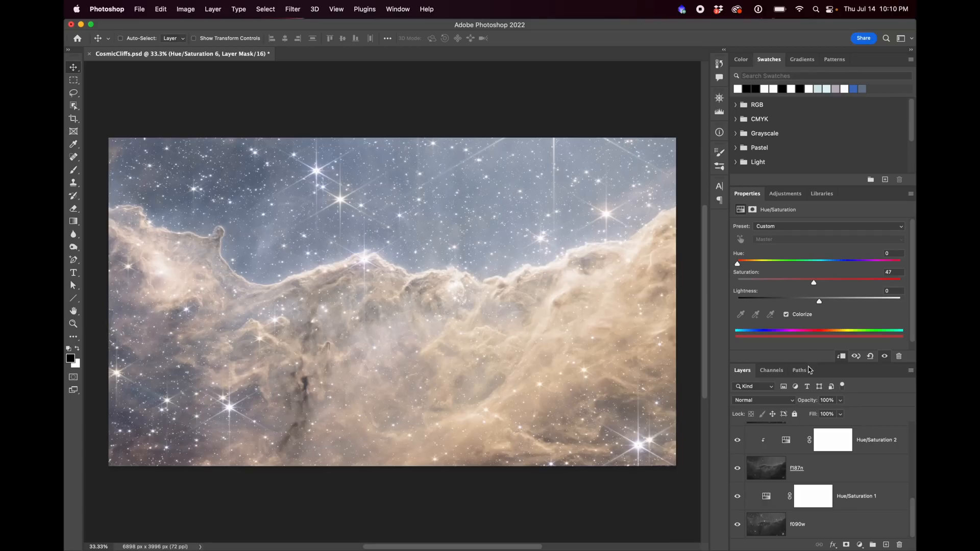
pyautogui.click(768, 499)
pyautogui.moveTo(819, 302); pyautogui.dragTo(803, 305)
pyautogui.moveTo(820, 302); pyautogui.dragTo(809, 301)
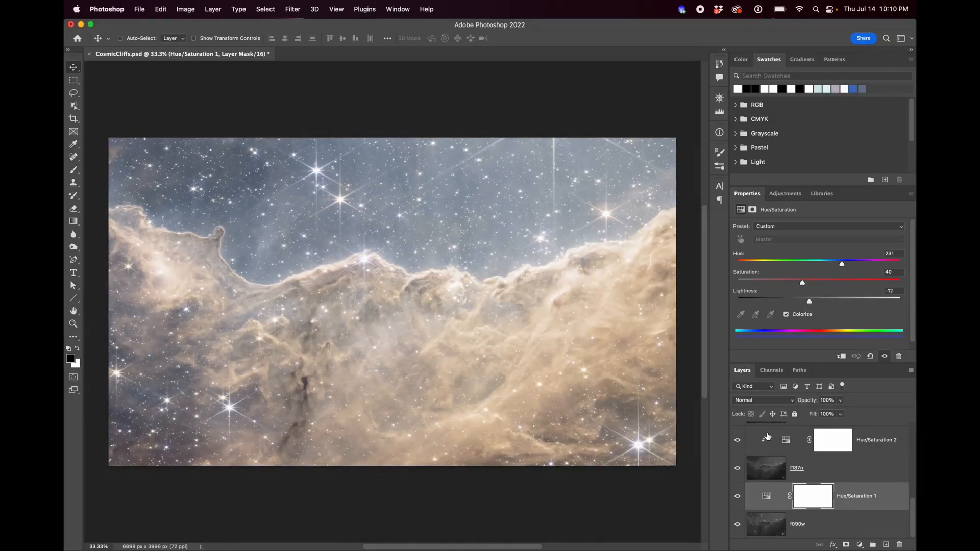
# Step: Set the f187n layer's Hue/Saturation adjustment to saturation 56 and lightness -13, and shift its hue slightly toward blue
pyautogui.click(787, 440)
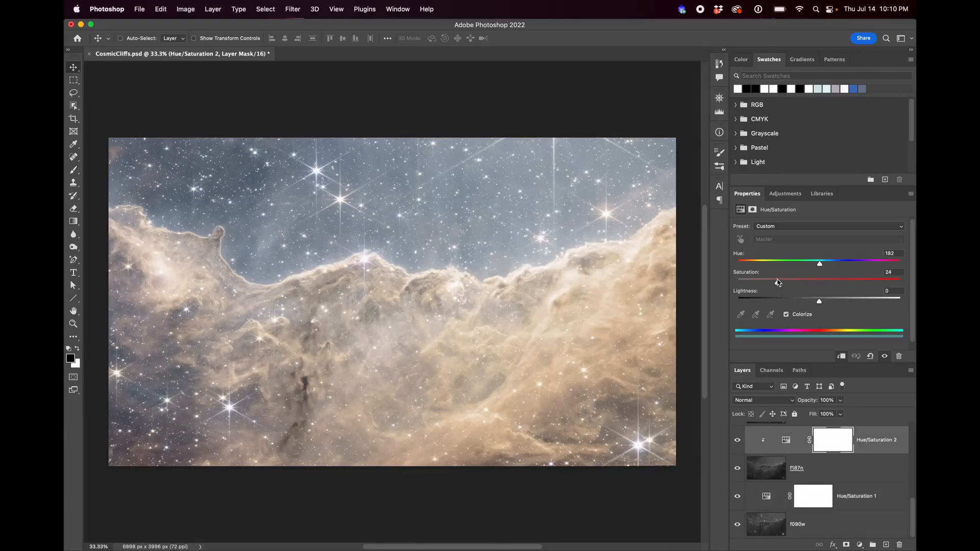
pyautogui.moveTo(777, 281); pyautogui.dragTo(812, 300)
pyautogui.moveTo(804, 302); pyautogui.dragTo(830, 284)
pyautogui.moveTo(820, 264); pyautogui.dragTo(832, 267)
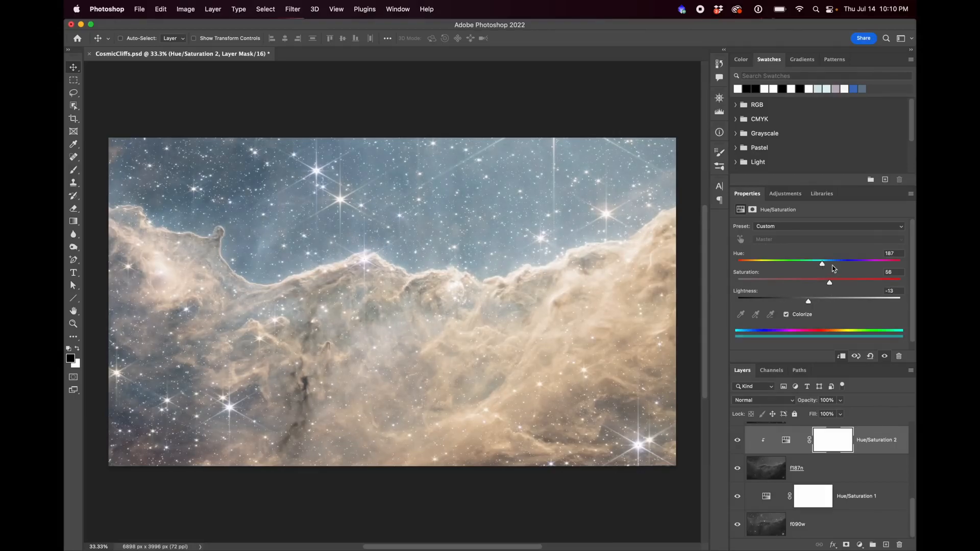
# Step: Apply Curves to the f335m layer, darkening its shadows with RGB points at input 50, output 23 and input 118, output 97
pyautogui.scroll(3, 836, 445)
pyautogui.click(817, 497)
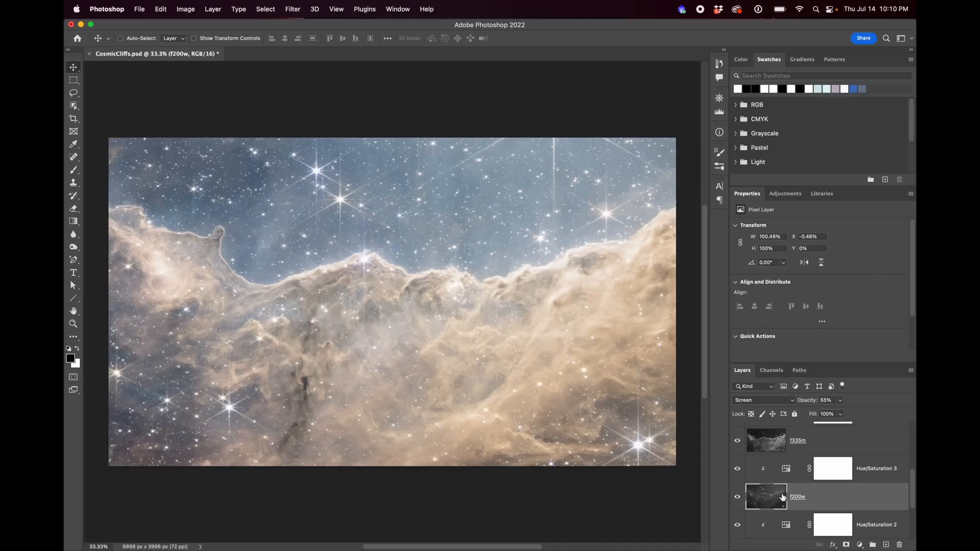
pyautogui.scroll(-3, 816, 499)
pyautogui.click(834, 494)
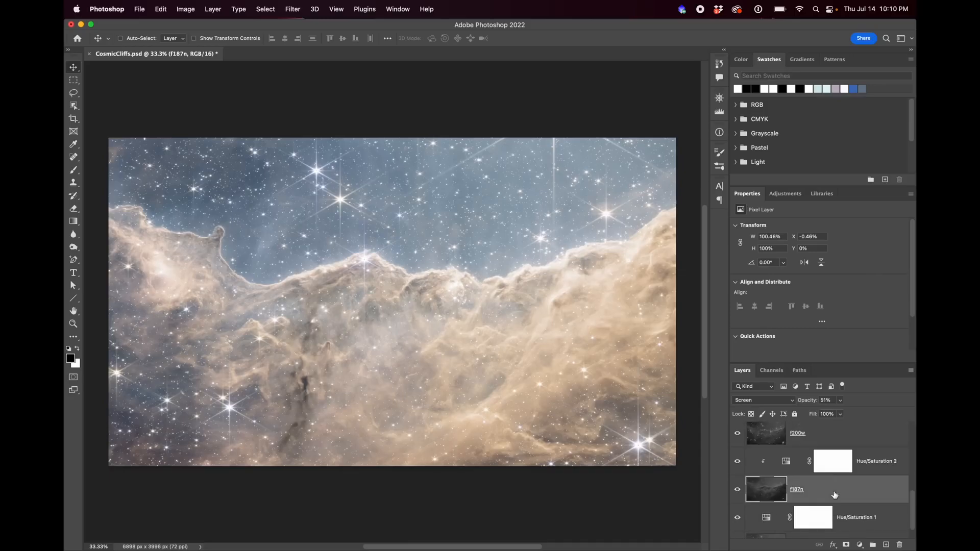
pyautogui.scroll(5, 829, 489)
pyautogui.click(827, 488)
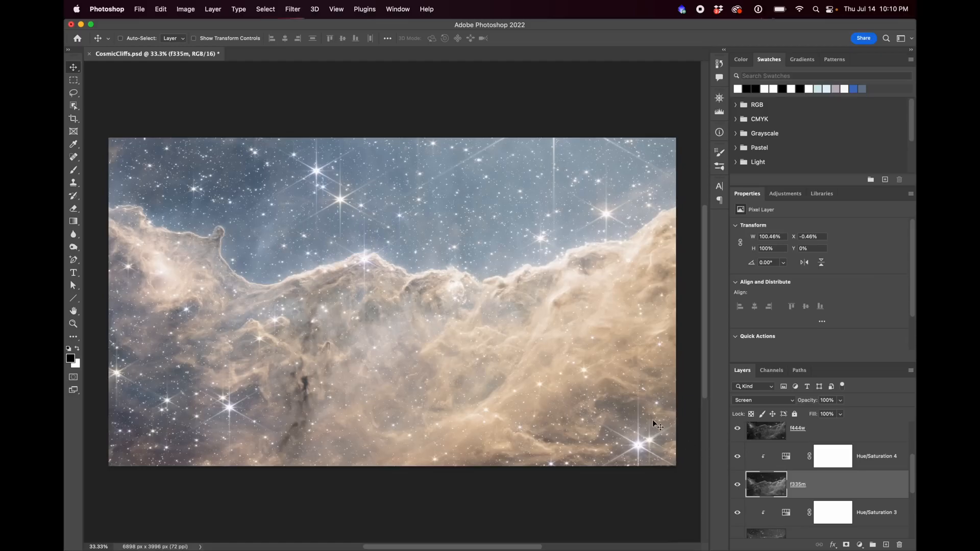
pyautogui.press('super+m')
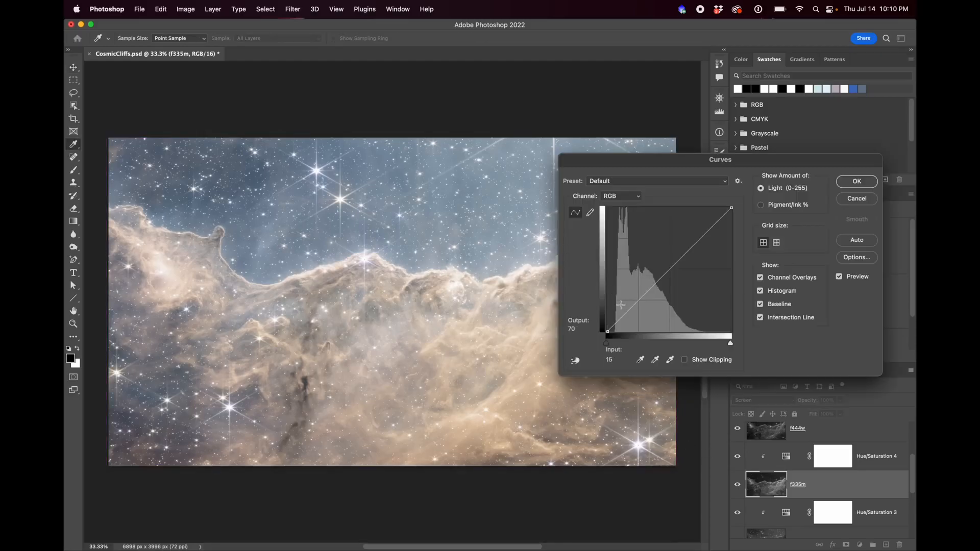
pyautogui.moveTo(622, 316); pyautogui.dragTo(623, 328)
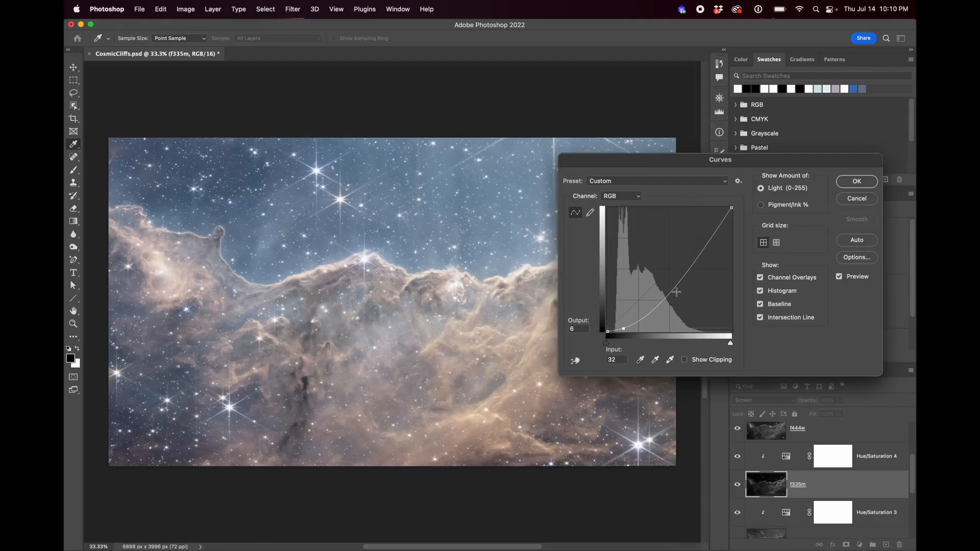
pyautogui.moveTo(664, 304); pyautogui.dragTo(665, 281)
pyautogui.moveTo(624, 326)
pyautogui.mouseDown()
pyautogui.moveTo(630, 300)
pyautogui.moveTo(632, 317)
pyautogui.mouseUp()
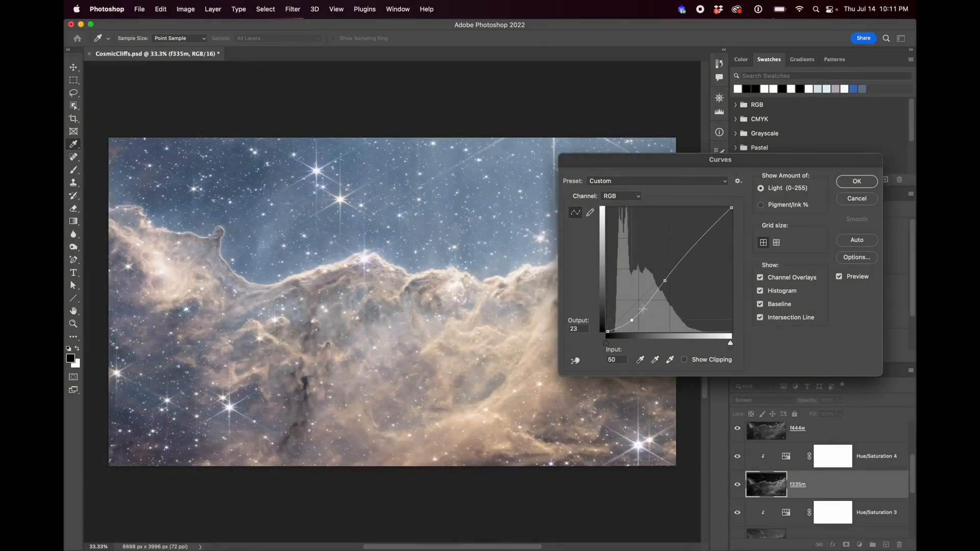
pyautogui.moveTo(667, 281); pyautogui.dragTo(665, 284)
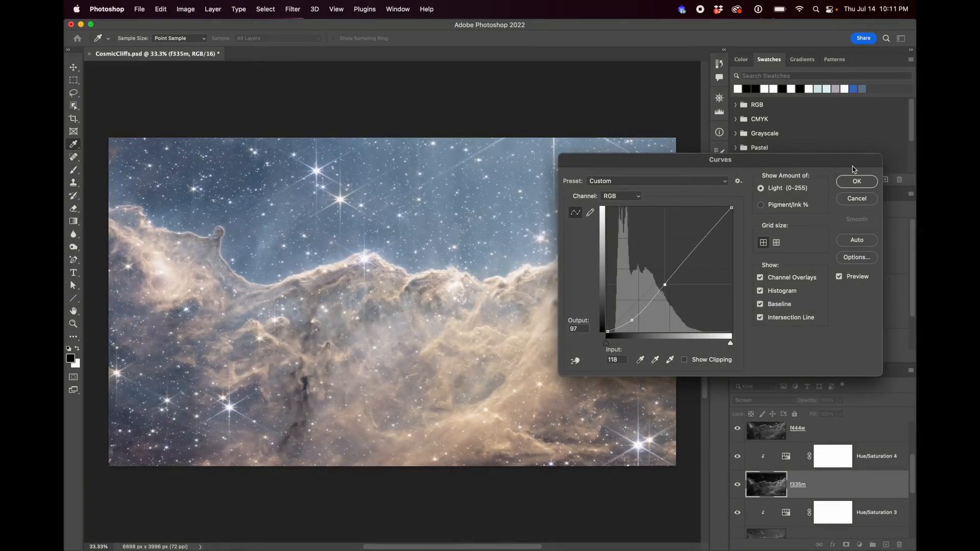
pyautogui.click(857, 182)
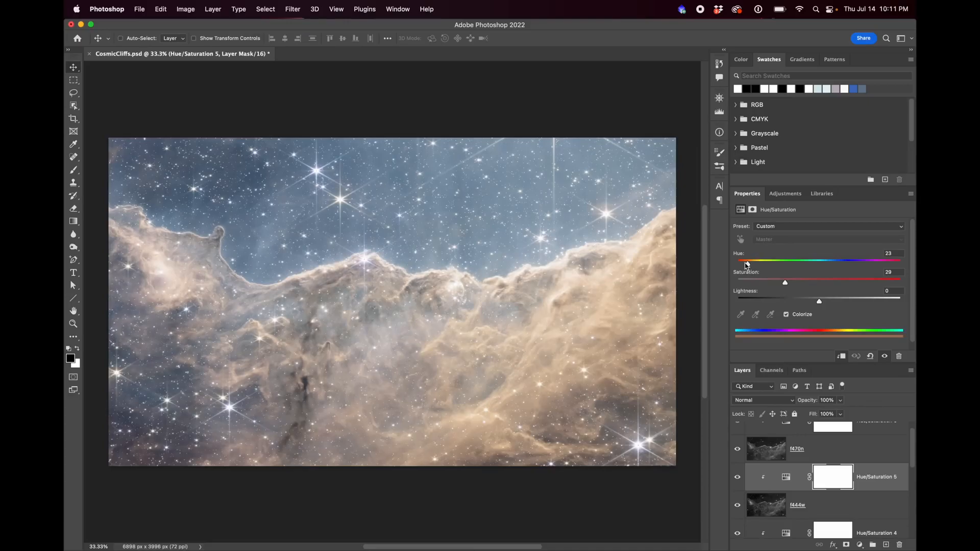
# Step: Set the hue of the f444w layer's Hue/Saturation adjustment to 11
pyautogui.moveTo(746, 264)
pyautogui.mouseDown()
pyautogui.moveTo(761, 265)
pyautogui.moveTo(743, 264)
pyautogui.mouseUp()
pyautogui.scroll(1, 801, 516)
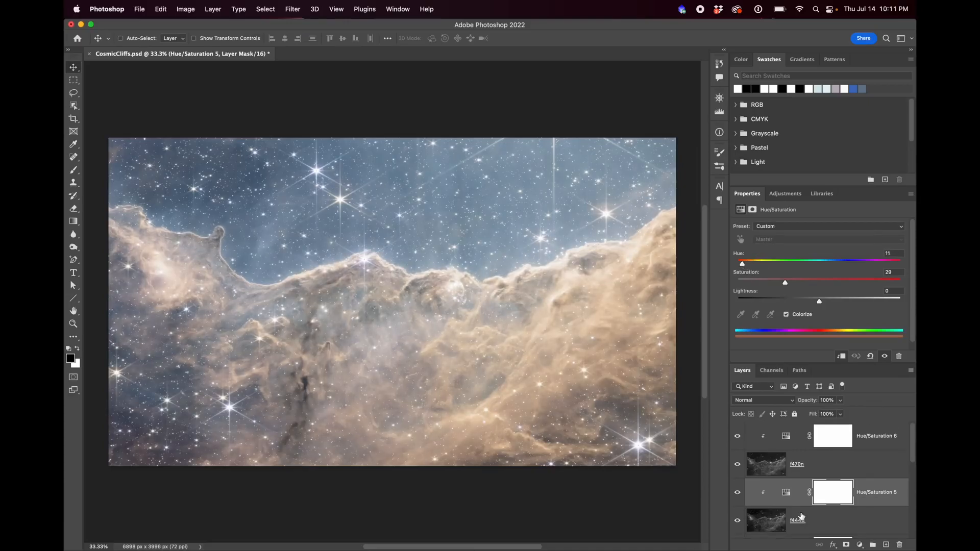
# Step: Add a Curves adjustment layer above the f470n layer's Hue/Saturation adjustment, covering the whole layer stack
pyautogui.click(890, 435)
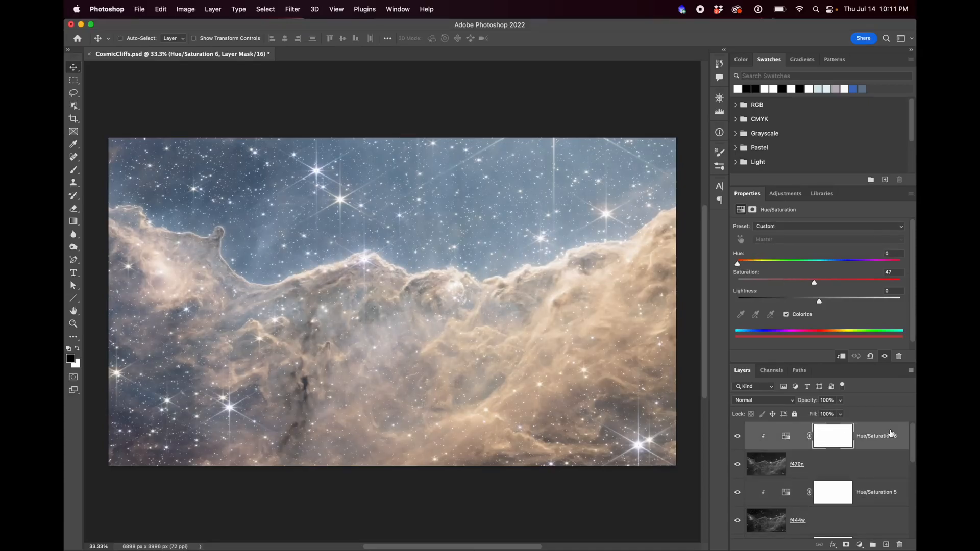
pyautogui.click(784, 194)
pyautogui.click(782, 217)
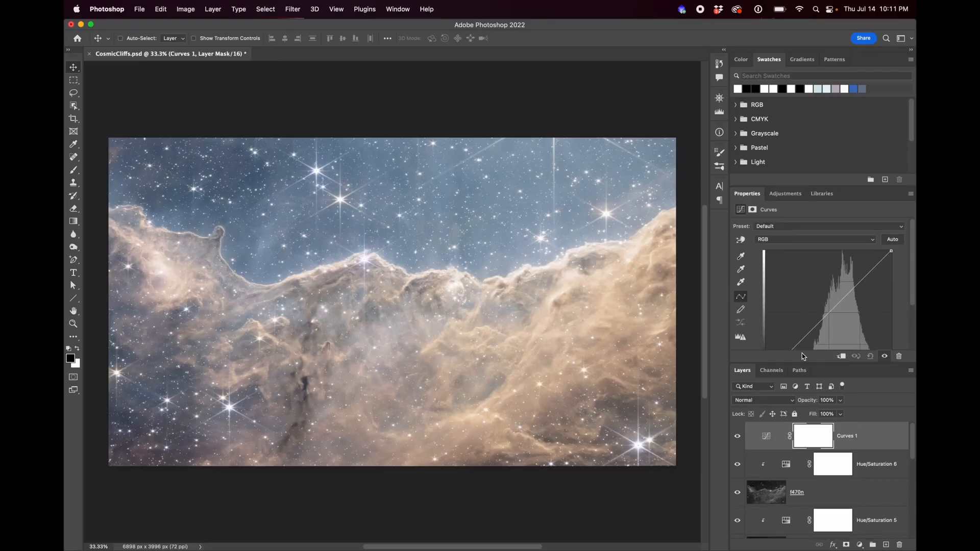
# Step: Darken the shadows and midtones of the whole image with a Curves 1 RGB point at input 100, output 24
pyautogui.moveTo(765, 309); pyautogui.dragTo(815, 299)
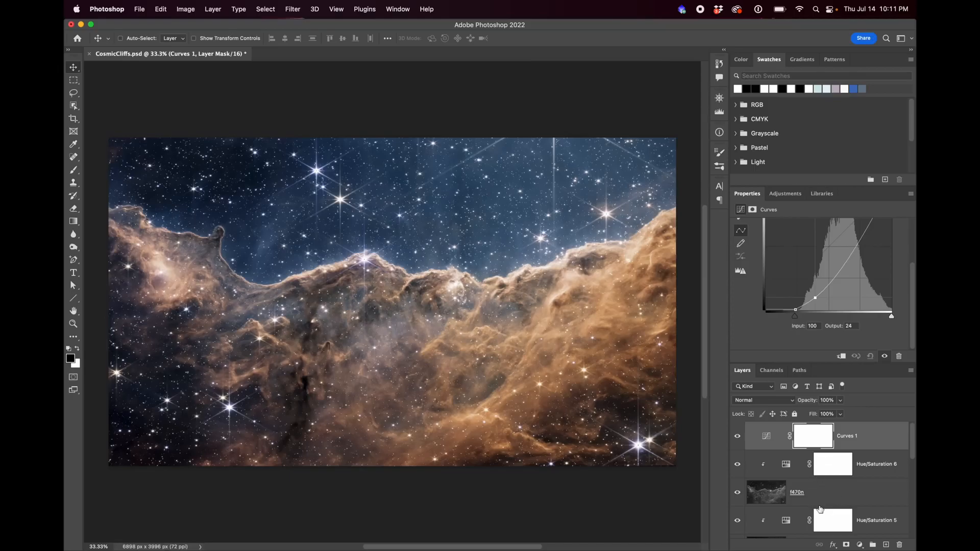
# Step: Add a Selective Color adjustment layer above Curves 1 and set its Reds to Cyan -49% and Magenta +25%
pyautogui.click(794, 195)
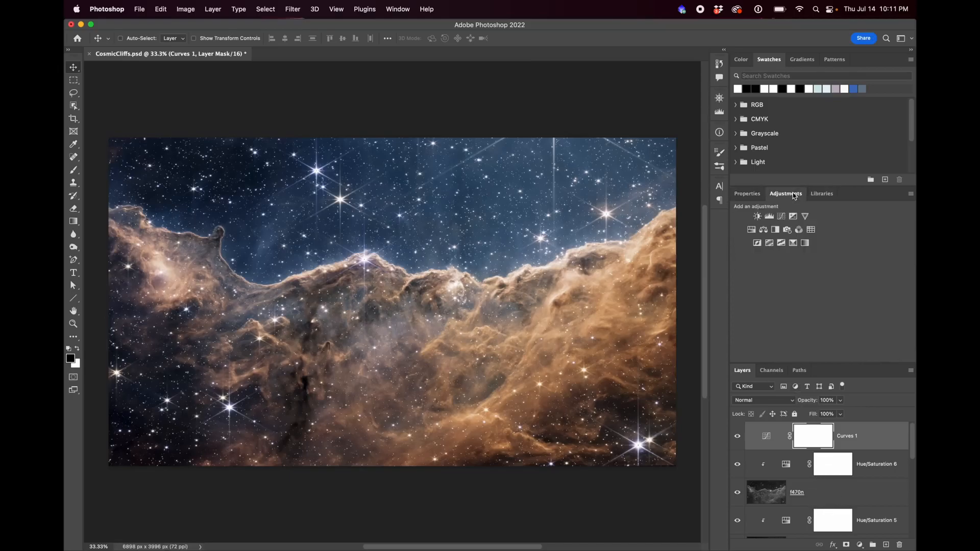
pyautogui.click(792, 245)
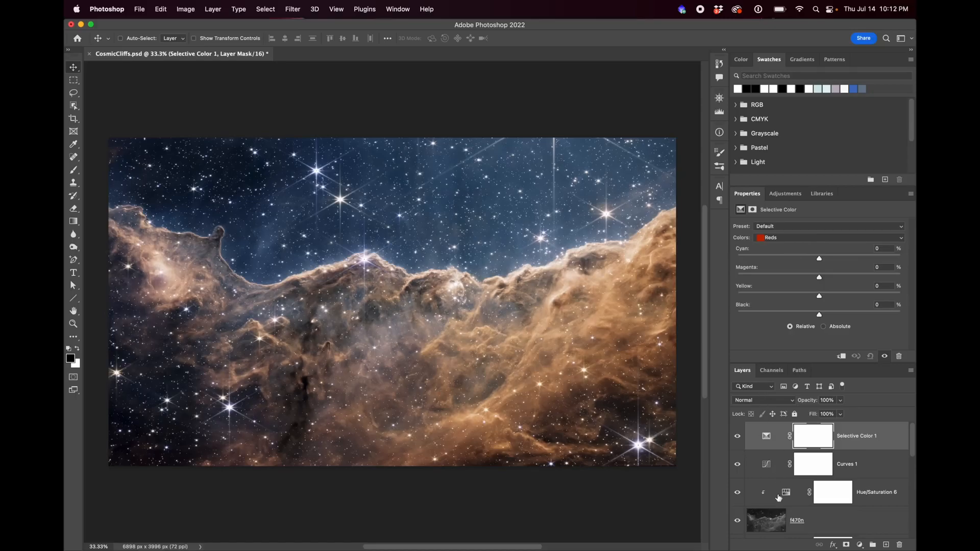
pyautogui.moveTo(820, 261); pyautogui.dragTo(818, 285)
pyautogui.click(809, 262)
pyautogui.moveTo(809, 260); pyautogui.dragTo(766, 273)
pyautogui.moveTo(818, 278); pyautogui.dragTo(839, 299)
pyautogui.scroll(-5, 776, 483)
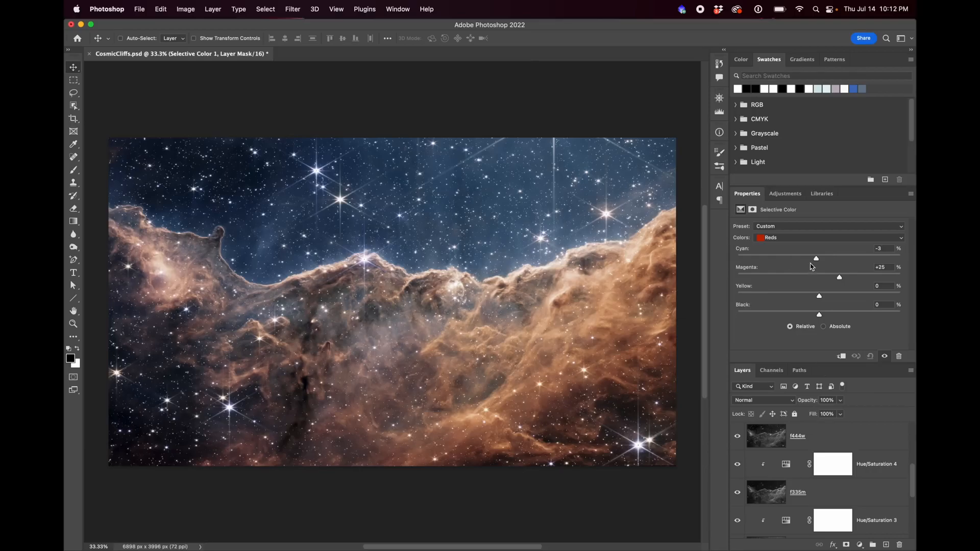
pyautogui.moveTo(815, 259); pyautogui.dragTo(772, 259)
# Step: View the f090w layer on its own and restore the visibility of all the other layers
pyautogui.scroll(-2, 740, 439)
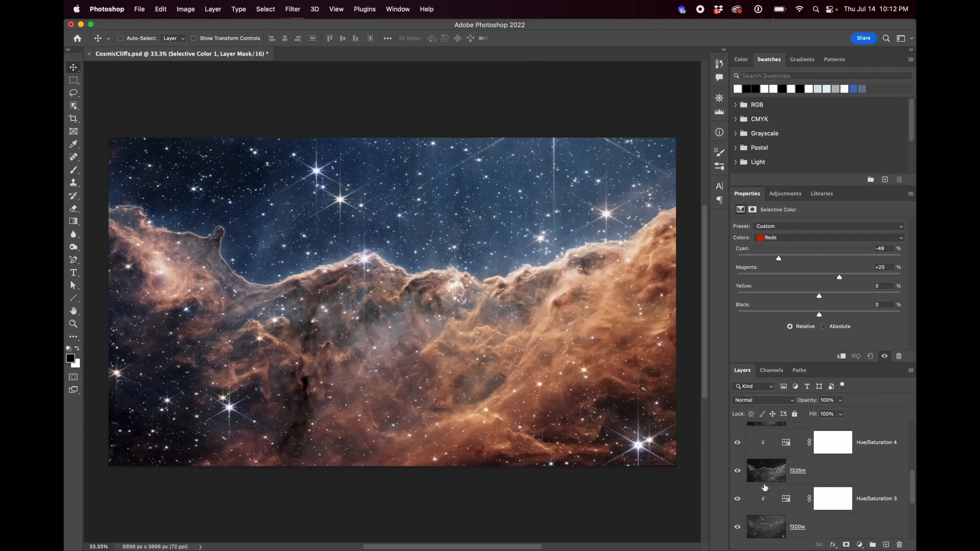
pyautogui.scroll(-4, 740, 475)
pyautogui.keyDown('alt'); pyautogui.click(738, 526); pyautogui.keyUp('alt')
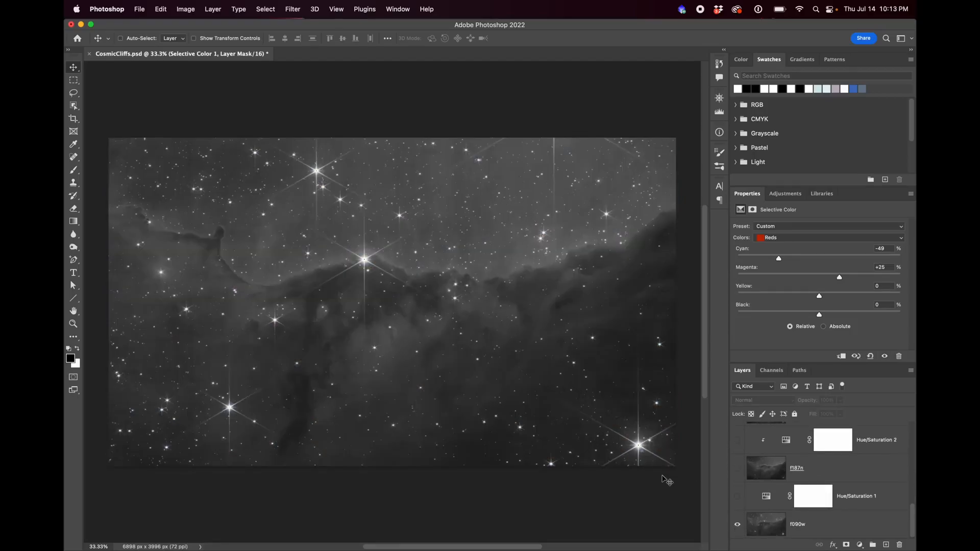
pyautogui.keyDown('alt'); pyautogui.click(737, 526); pyautogui.keyUp('alt')
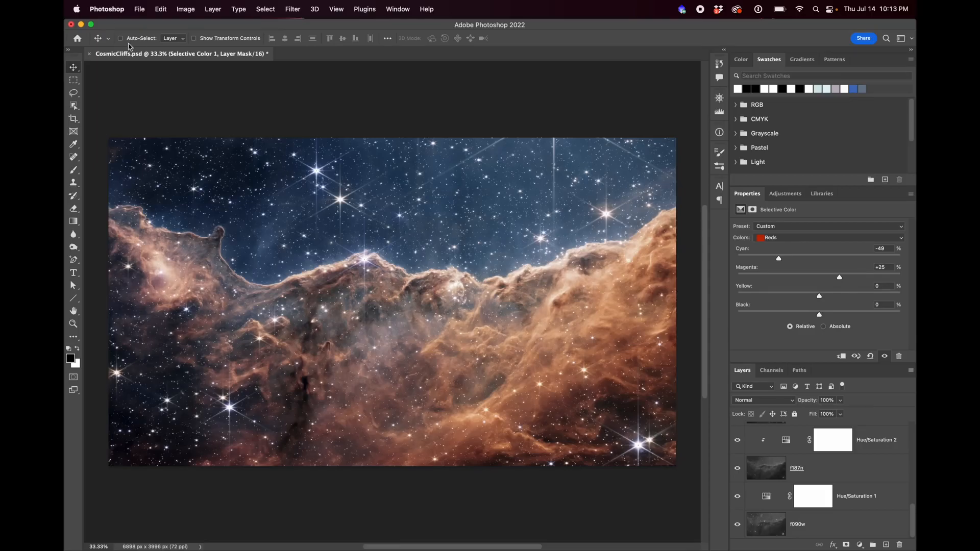
pyautogui.scroll(10, 846, 512)
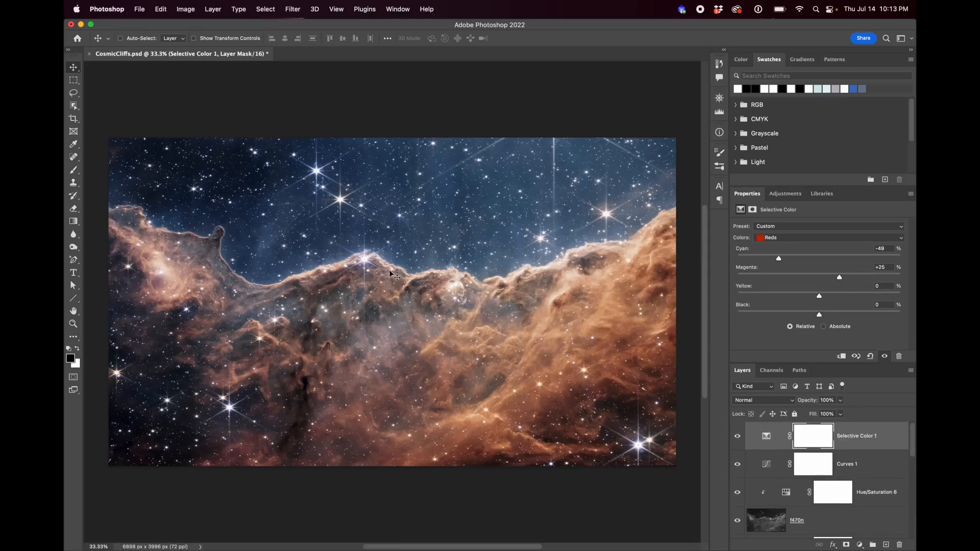
# Step: Open secondTry.psd and Carina_nircam_final.tif and compare their overall colors
pyautogui.click(140, 10)
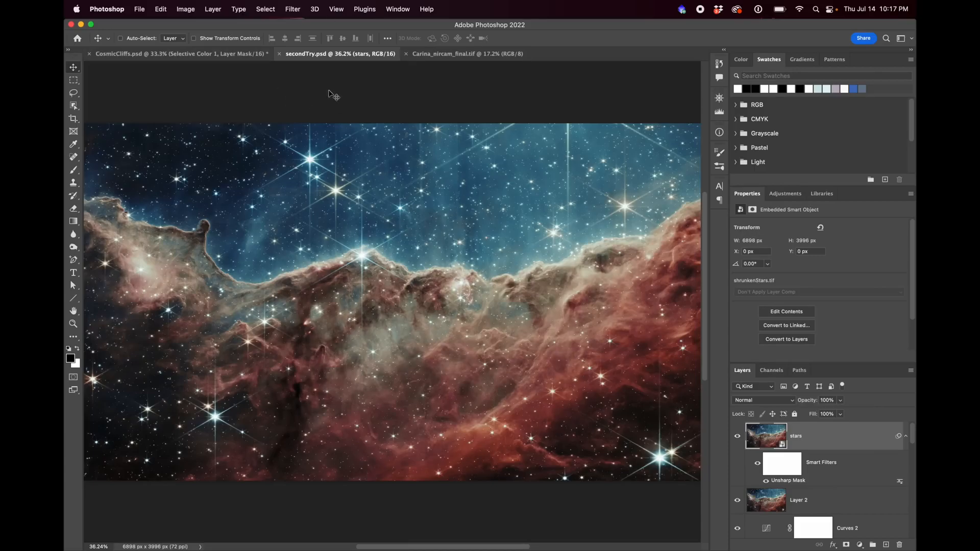
pyautogui.click(463, 57)
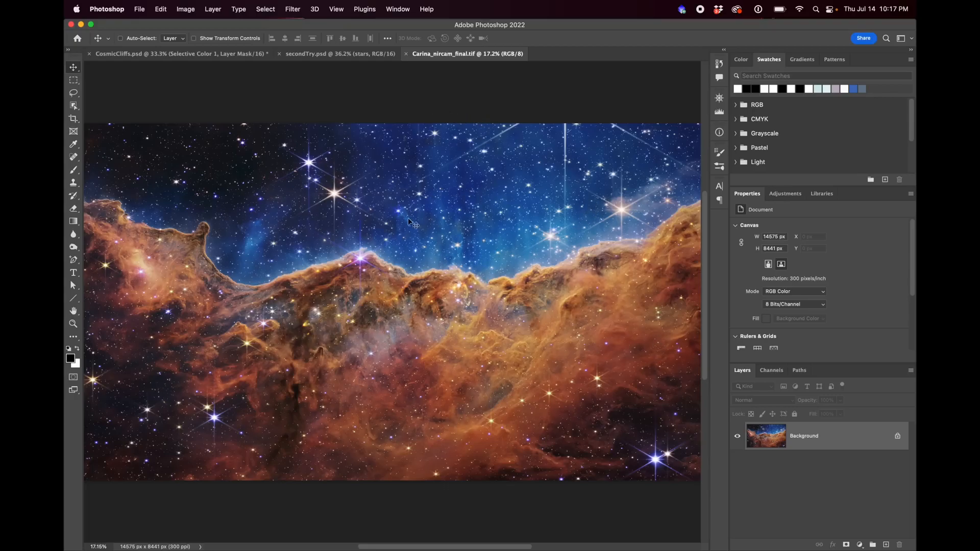
pyautogui.click(337, 55)
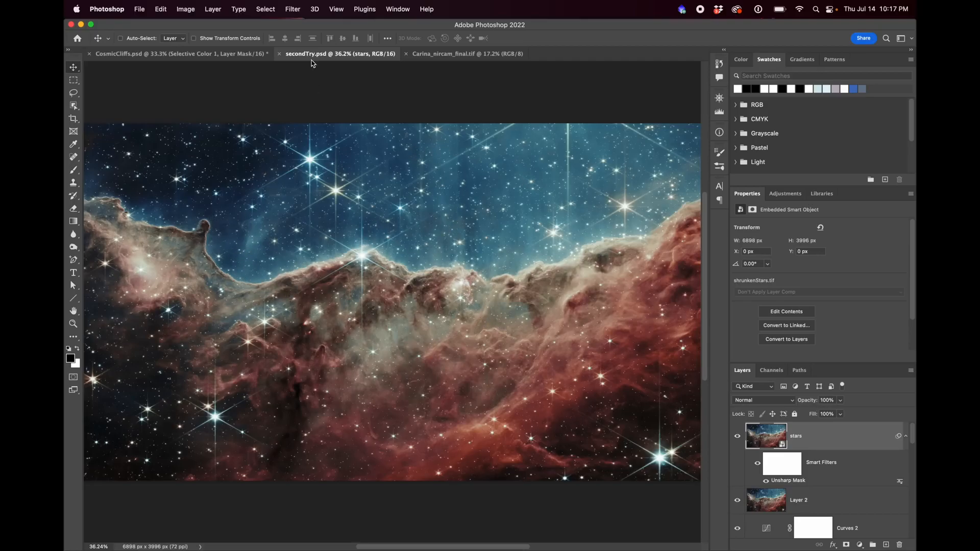
# Step: Examine the star and dust detail below the central bright star in Carina_nircam_final.tif at 100%
pyautogui.click(428, 55)
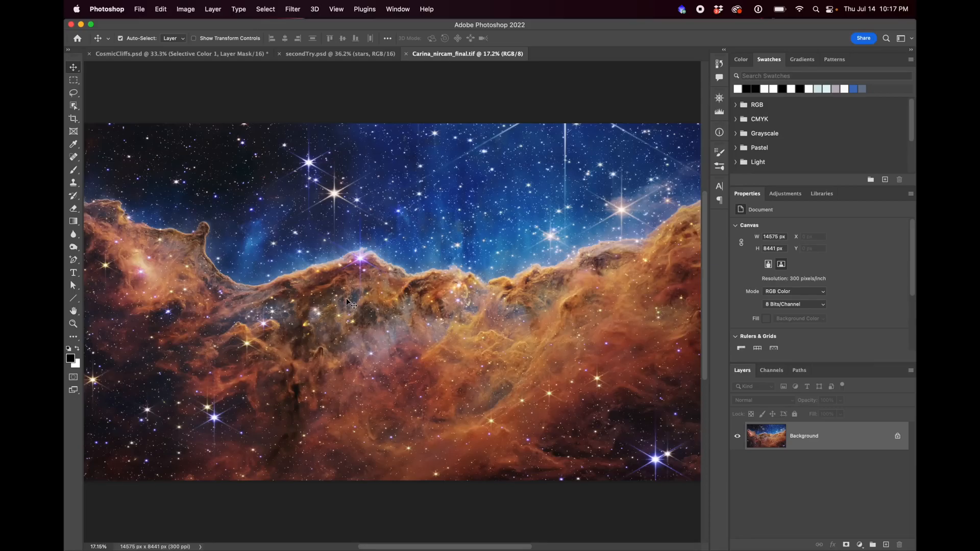
pyautogui.scroll(10, 351, 303)
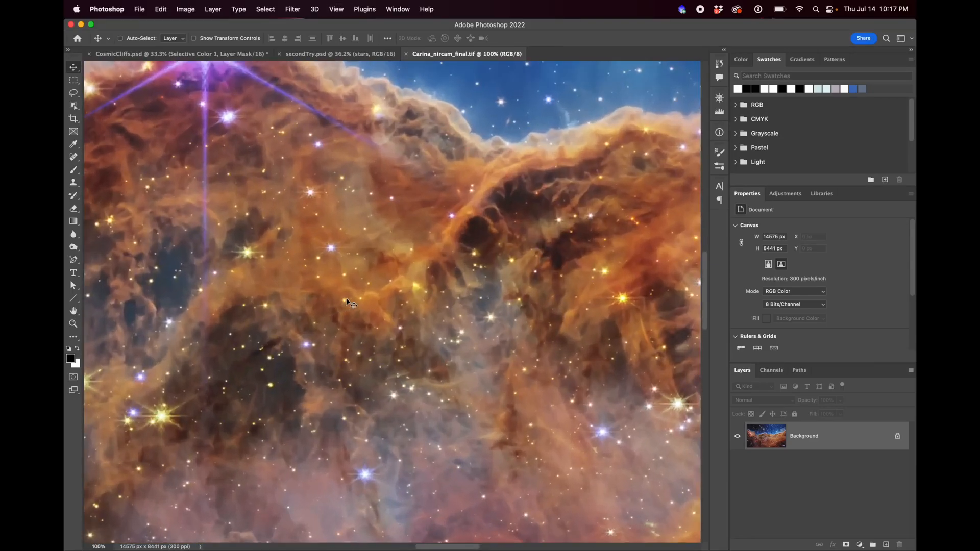
pyautogui.hscroll(-5, 185, 284)
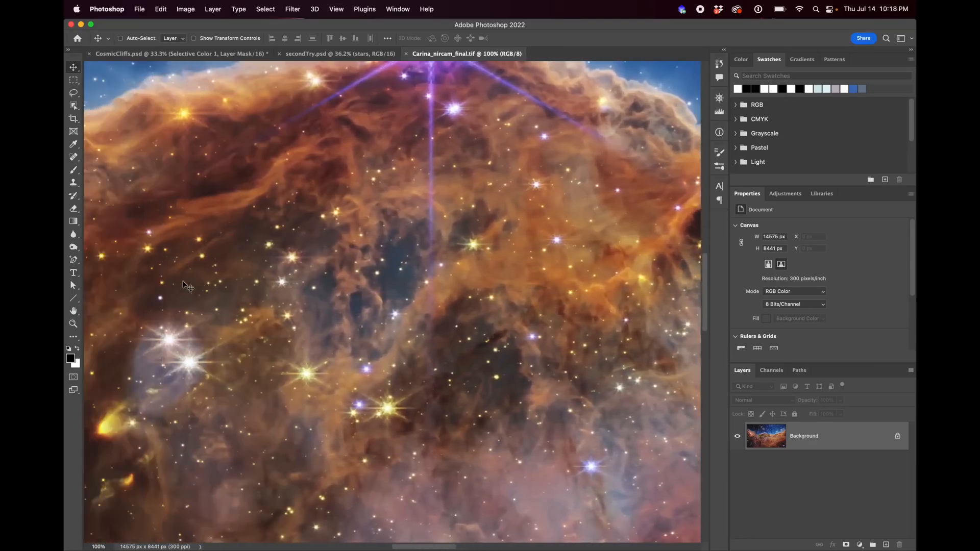
pyautogui.hscroll(-3, 186, 286)
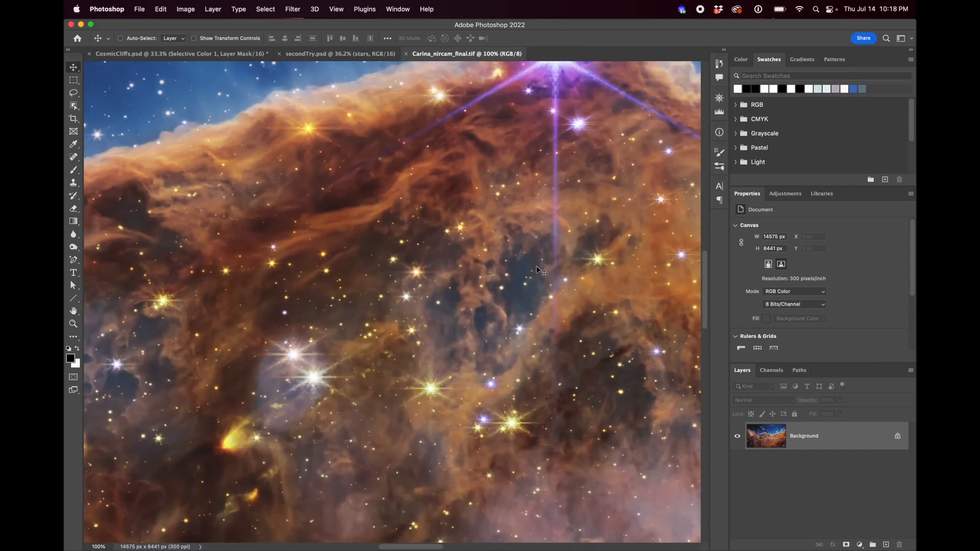
# Step: Examine the stars, the dark pillar and the cliff edge in the left part of secondTry.psd at 200%
pyautogui.click(335, 54)
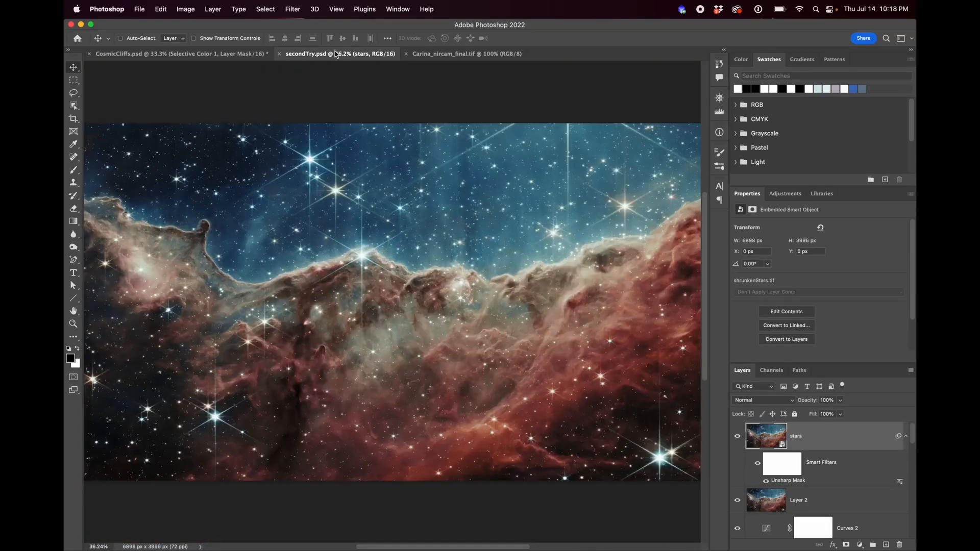
pyautogui.scroll(10, 352, 290)
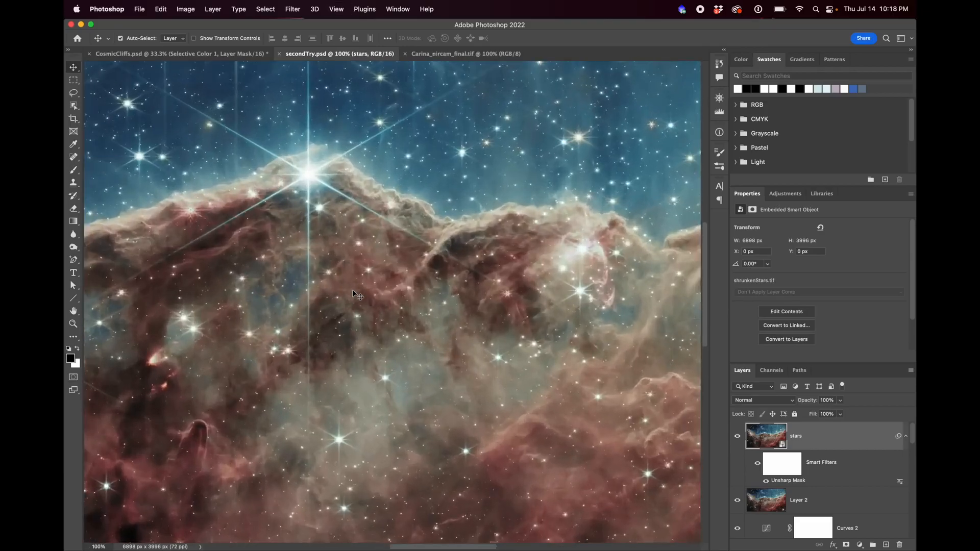
pyautogui.hscroll(-15, 352, 290)
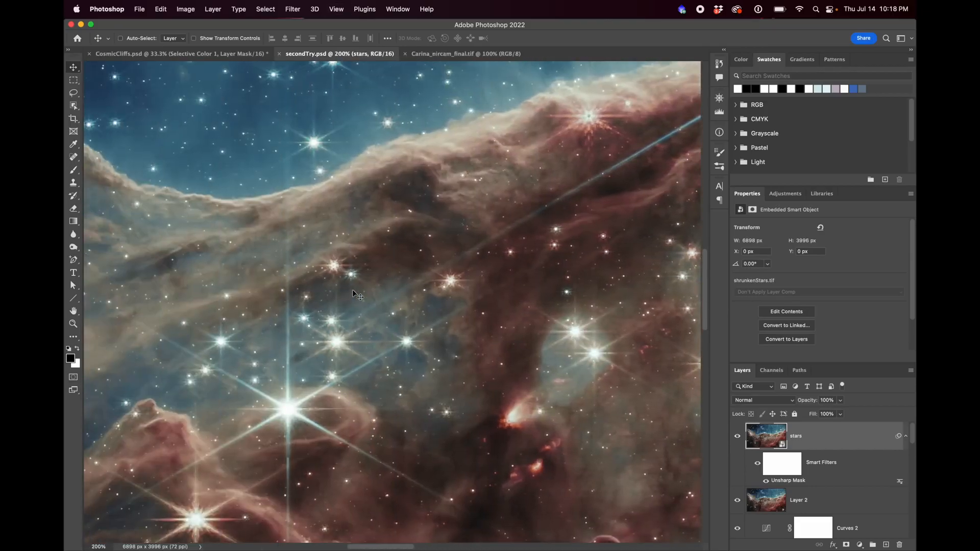
pyautogui.hscroll(-5, 352, 289)
pyautogui.scroll(-2, 352, 289)
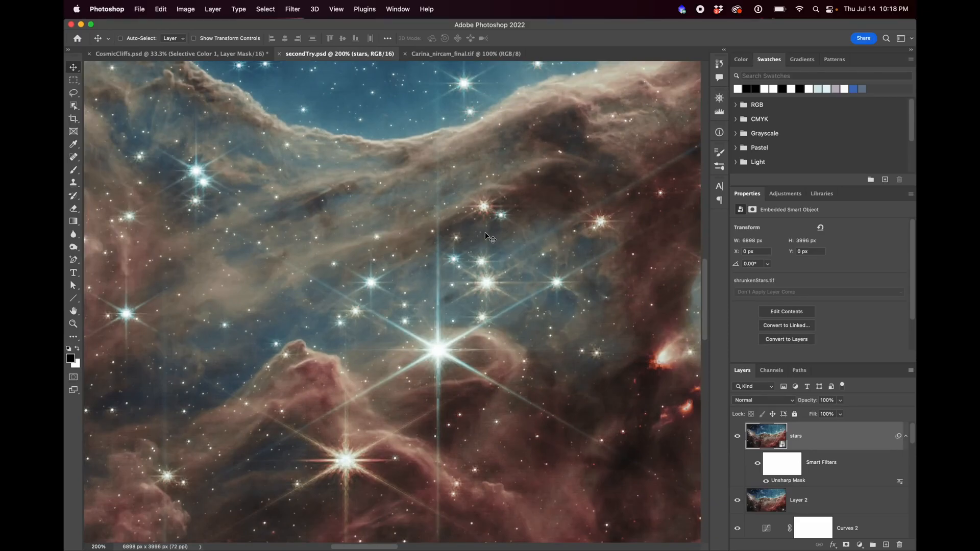
pyautogui.scroll(6, 486, 236)
pyautogui.hscroll(-1, 486, 236)
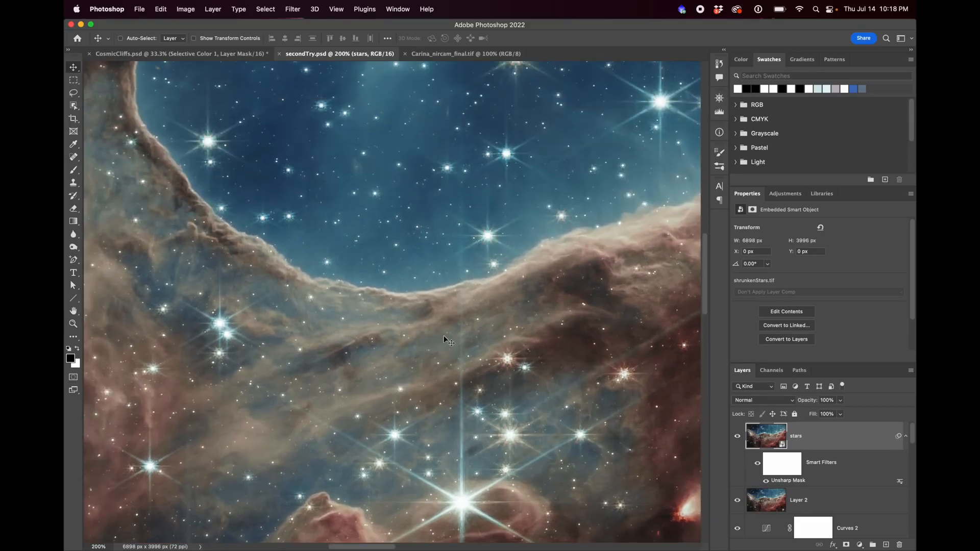
pyautogui.scroll(-4, 478, 376)
pyautogui.scroll(10, 477, 367)
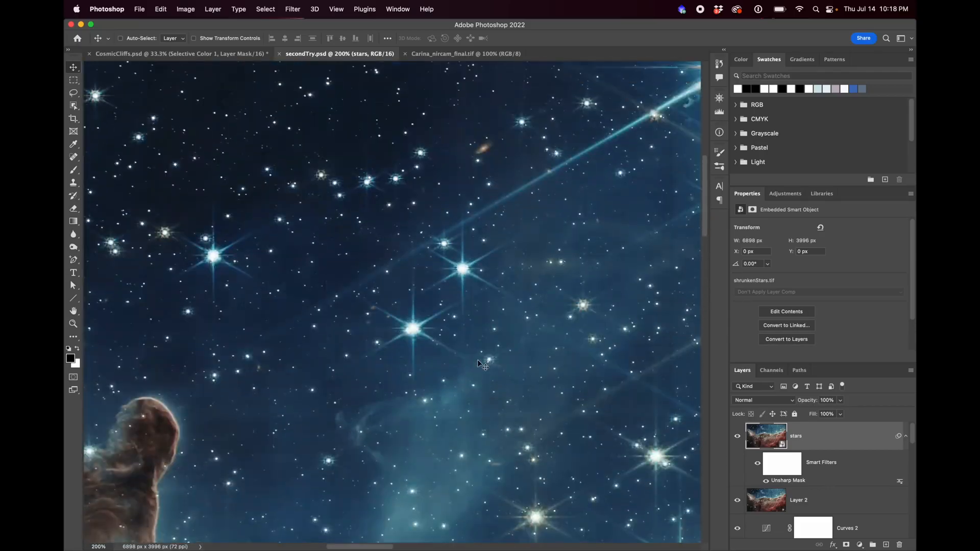
pyautogui.scroll(-7, 478, 363)
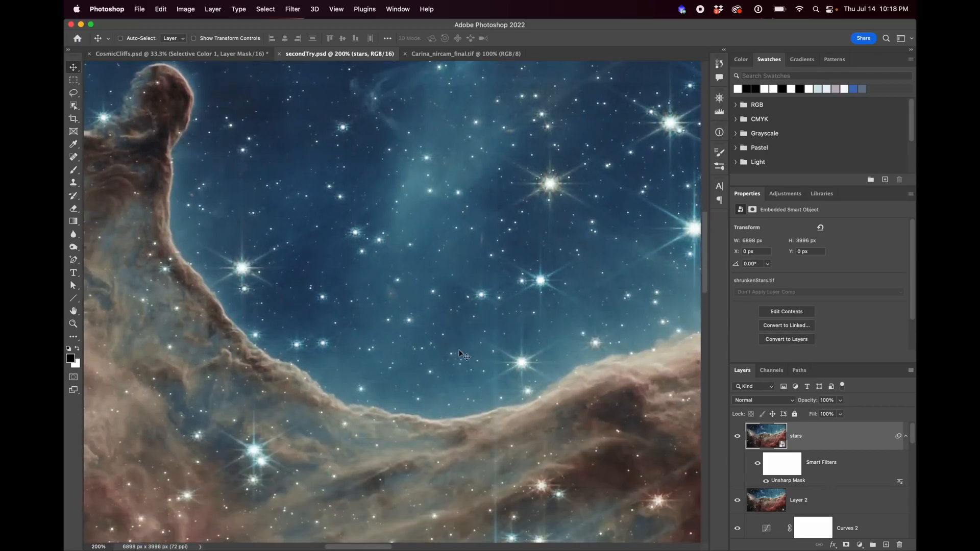
pyautogui.scroll(-8, 458, 349)
pyautogui.scroll(3, 360, 390)
pyautogui.hscroll(-3, 360, 390)
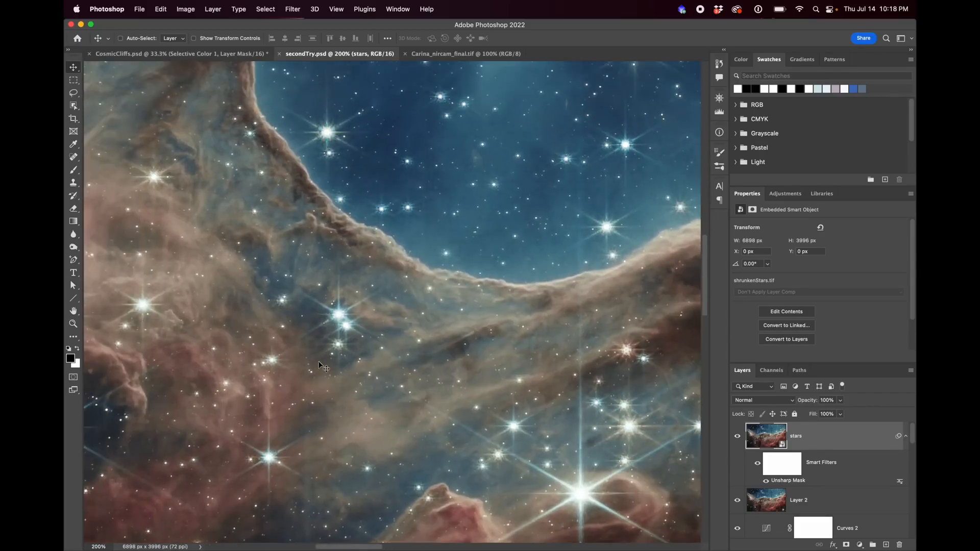
pyautogui.scroll(10, 319, 365)
pyautogui.hscroll(-8, 311, 332)
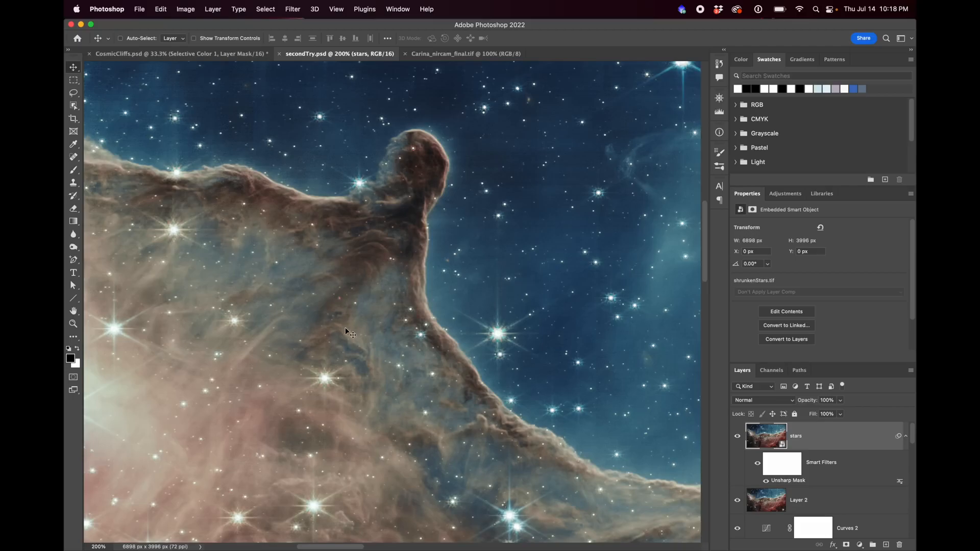
pyautogui.scroll(-10, 397, 412)
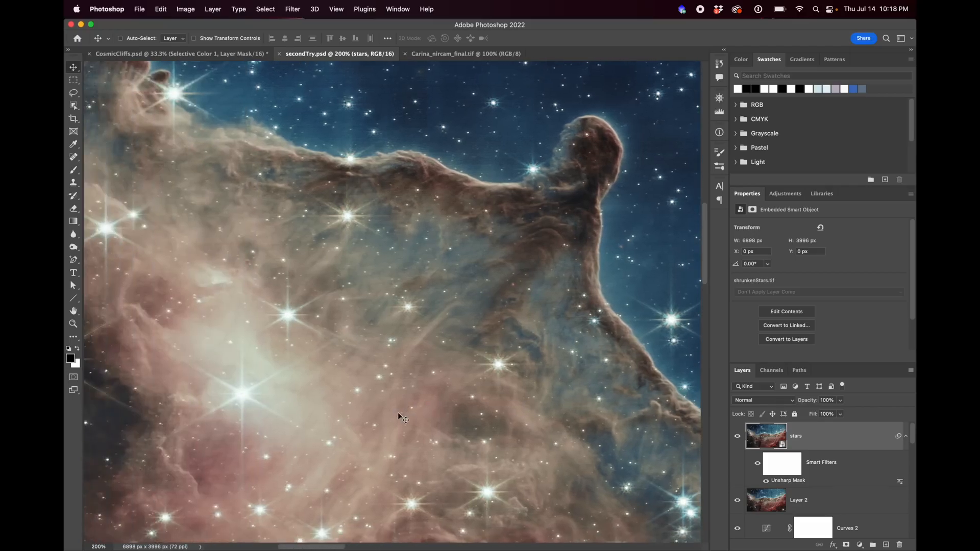
# Step: Examine the central ridge and the glowing red jet in secondTry.psd at 200%
pyautogui.hscroll(10, 398, 416)
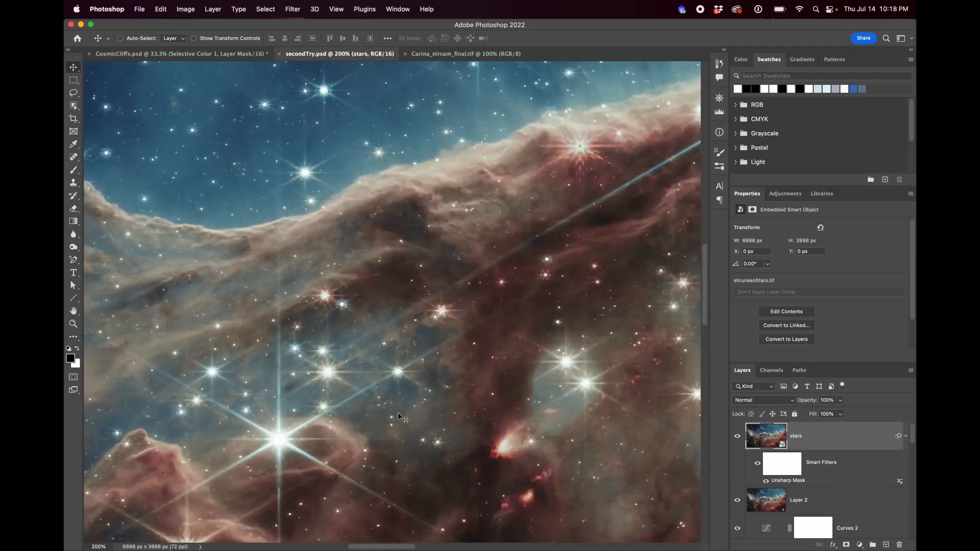
pyautogui.hscroll(10, 399, 414)
pyautogui.scroll(-5, 398, 414)
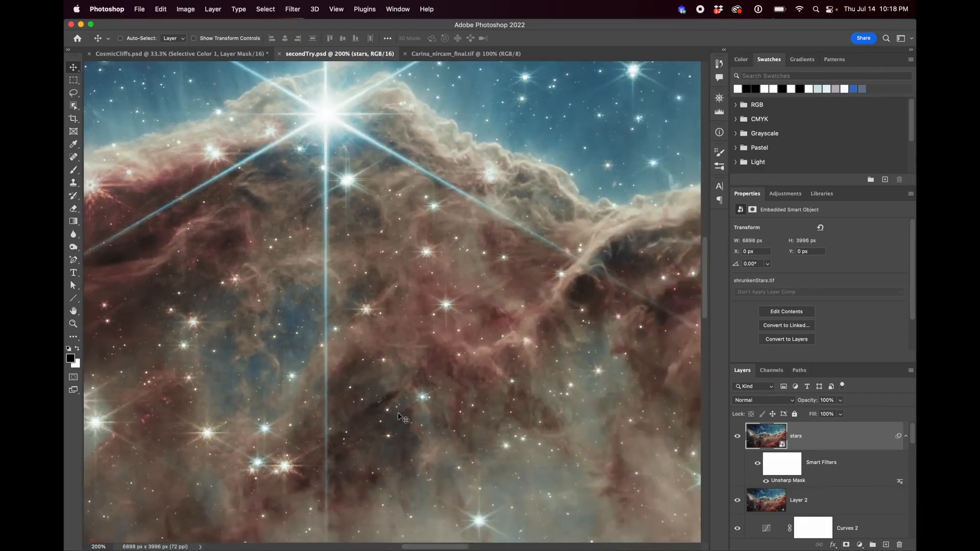
pyautogui.hscroll(10, 397, 417)
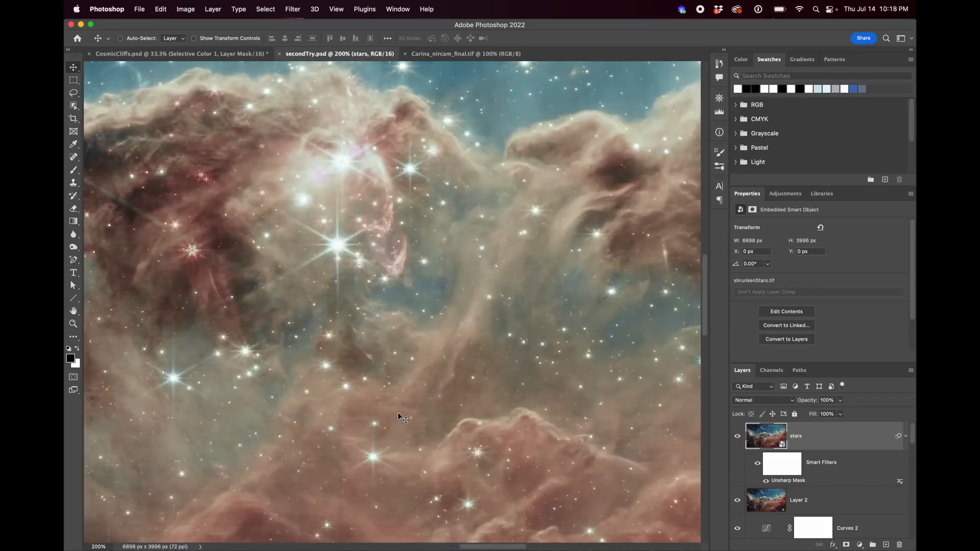
pyautogui.hscroll(-10, 398, 414)
pyautogui.scroll(-5, 398, 413)
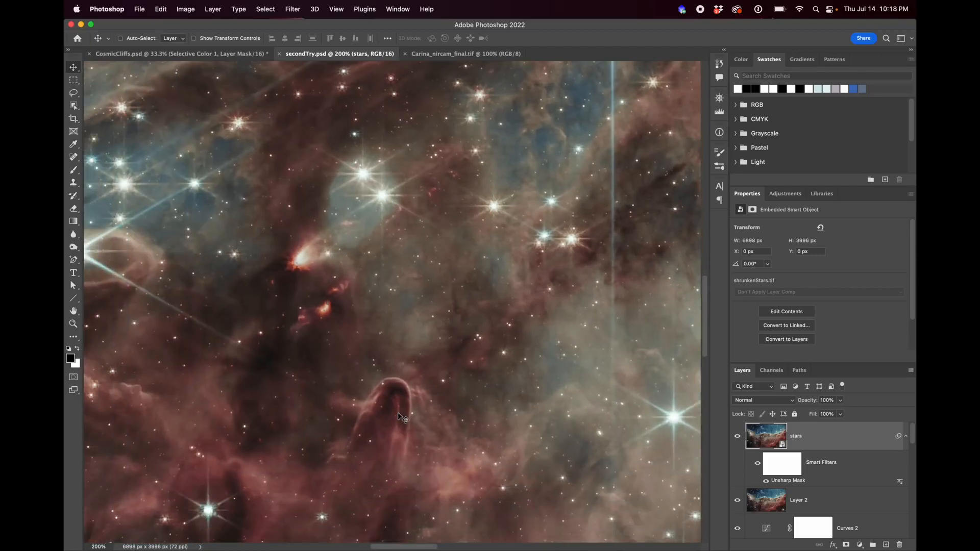
pyautogui.scroll(6, 403, 417)
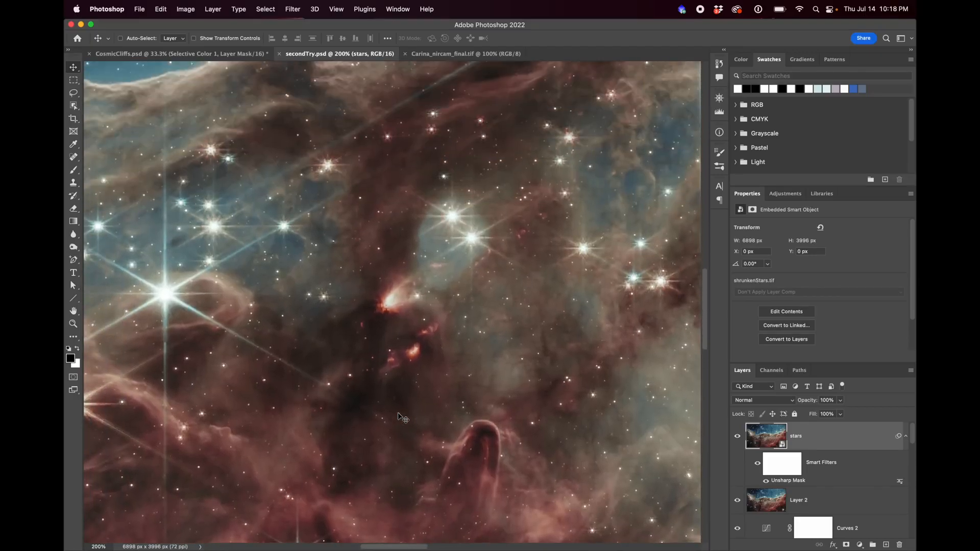
pyautogui.scroll(-1, 403, 431)
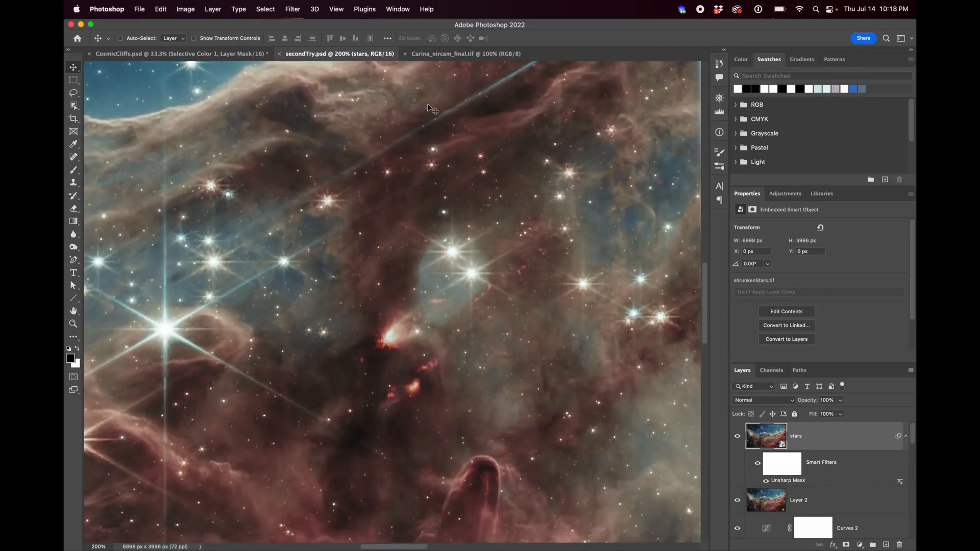
# Step: Compare the glowing jet and its neighboring stars in Carina_nircam_final.tif with the same area of secondTry.psd
pyautogui.click(441, 56)
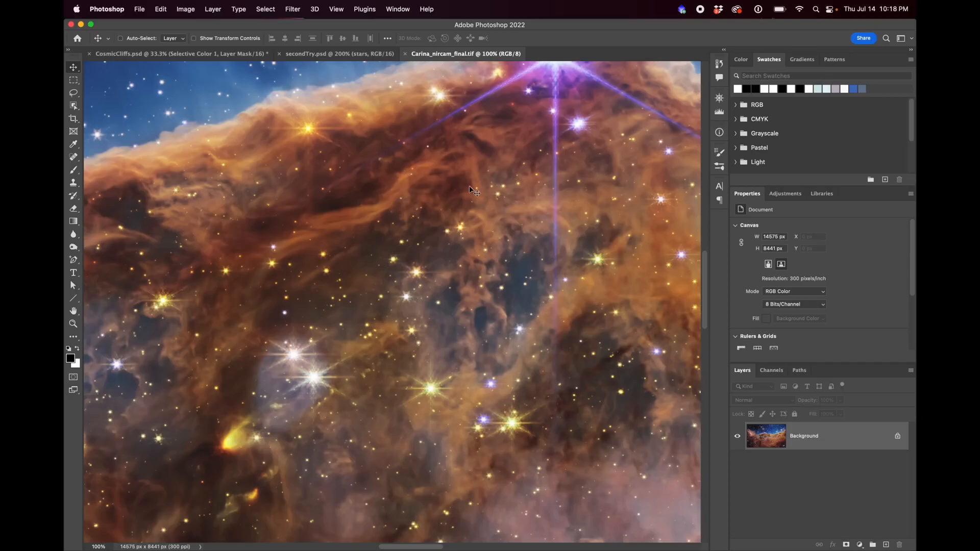
pyautogui.scroll(-2, 333, 320)
pyautogui.hscroll(-1, 333, 320)
pyautogui.scroll(3, 332, 320)
pyautogui.scroll(-3, 333, 320)
pyautogui.hscroll(-3, 333, 320)
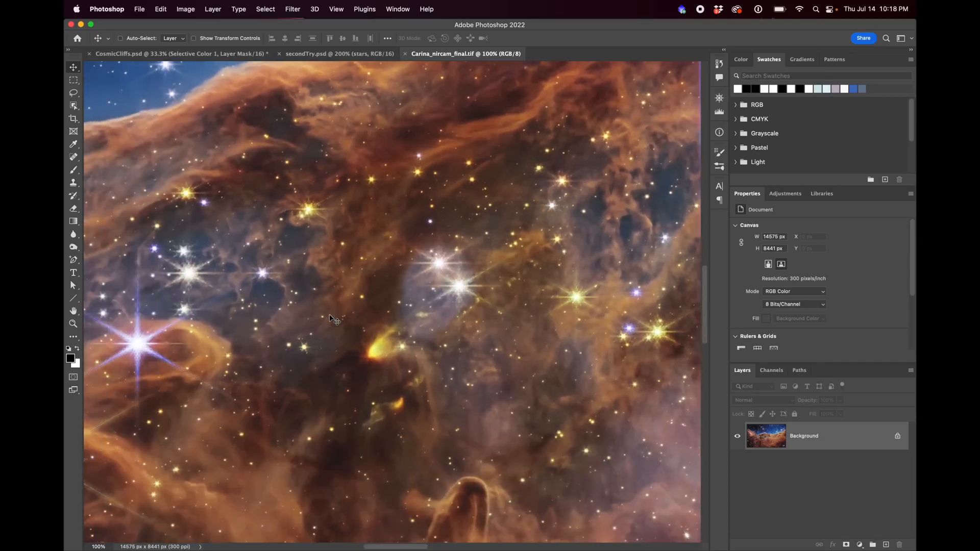
pyautogui.click(349, 55)
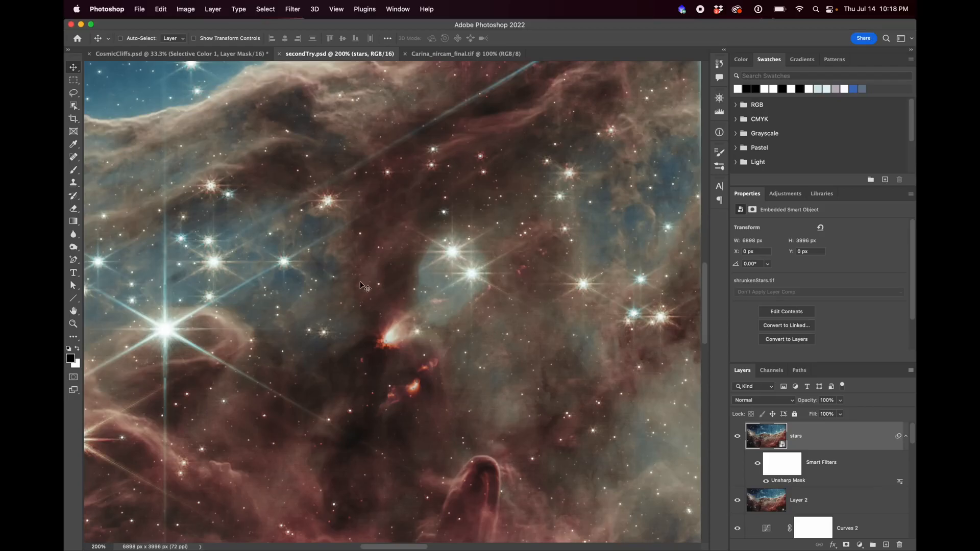
pyautogui.press('super+equal')
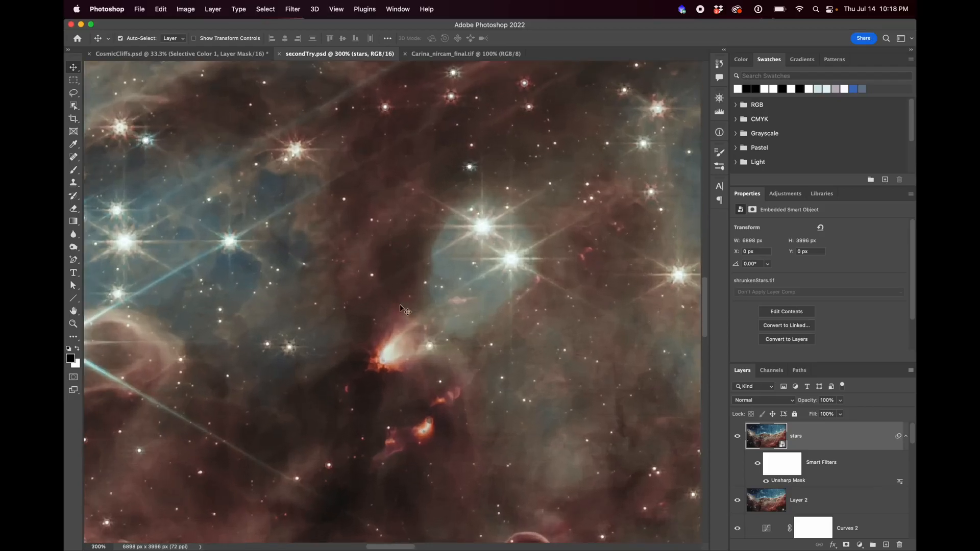
# Step: Examine the glowing jets and the dark area around them in secondTry.psd at up to 400%
pyautogui.press('super+equal')
pyautogui.scroll(-2, 400, 307)
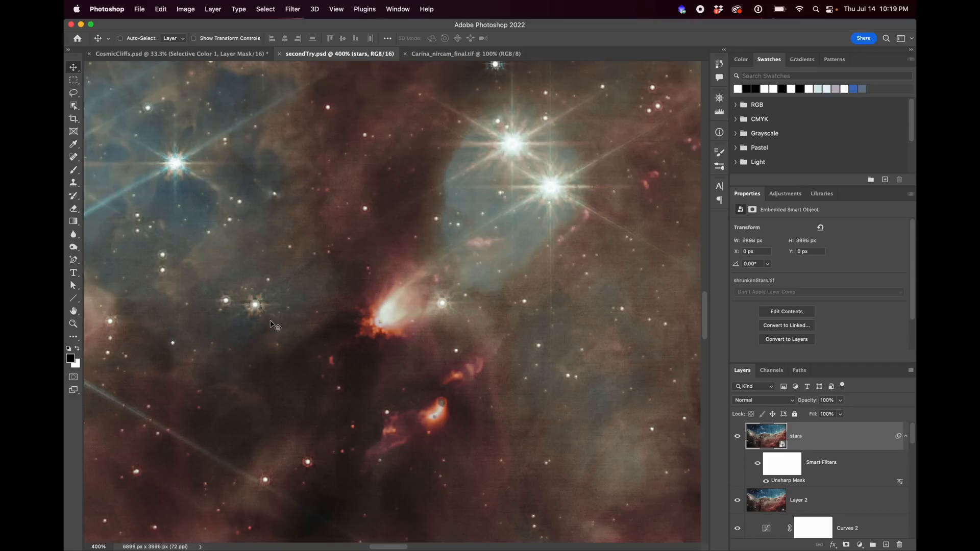
pyautogui.scroll(-10, 274, 325)
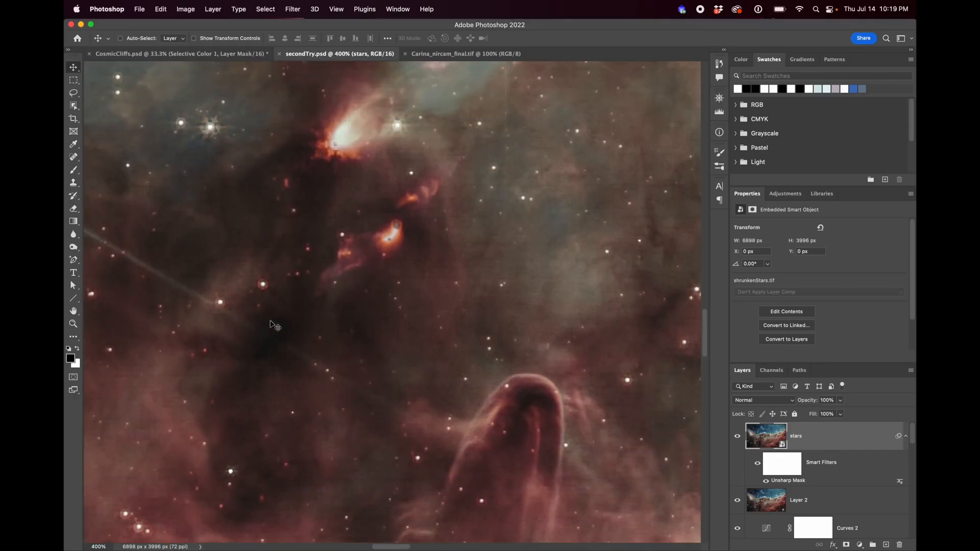
pyautogui.scroll(5, 274, 326)
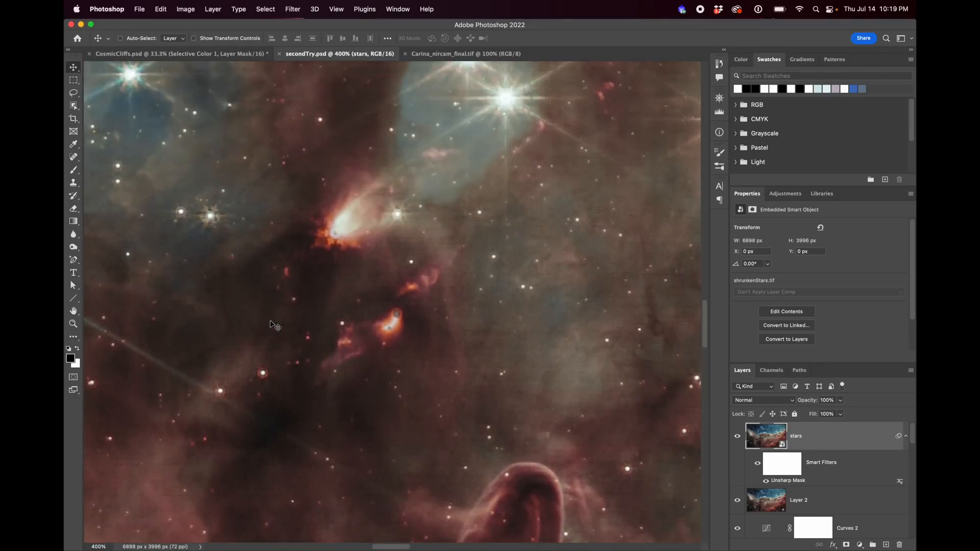
pyautogui.press('super+minus')
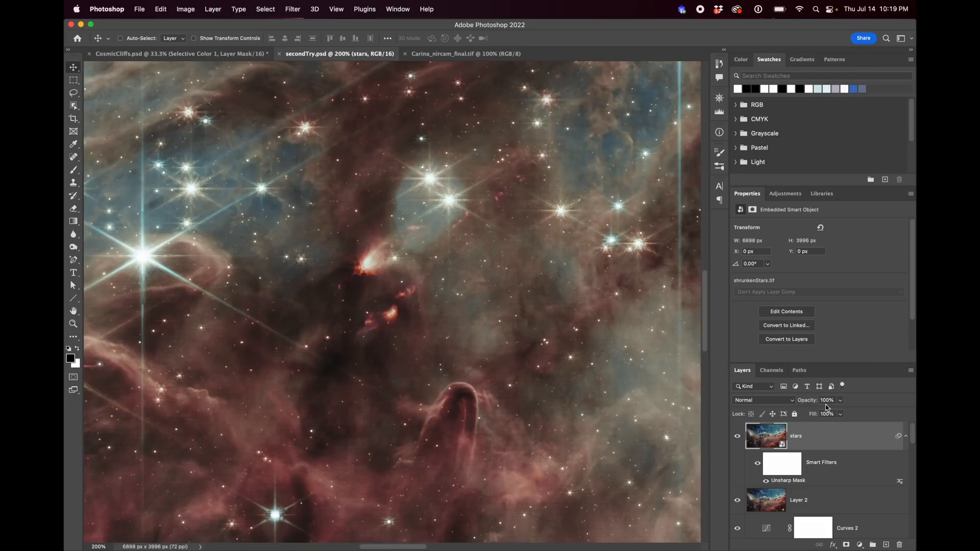
# Step: Look through the secondTry.psd layer stack down to Layer 0, including the filter layers and their clipped Hue/Saturation adjustments
pyautogui.scroll(-10, 868, 463)
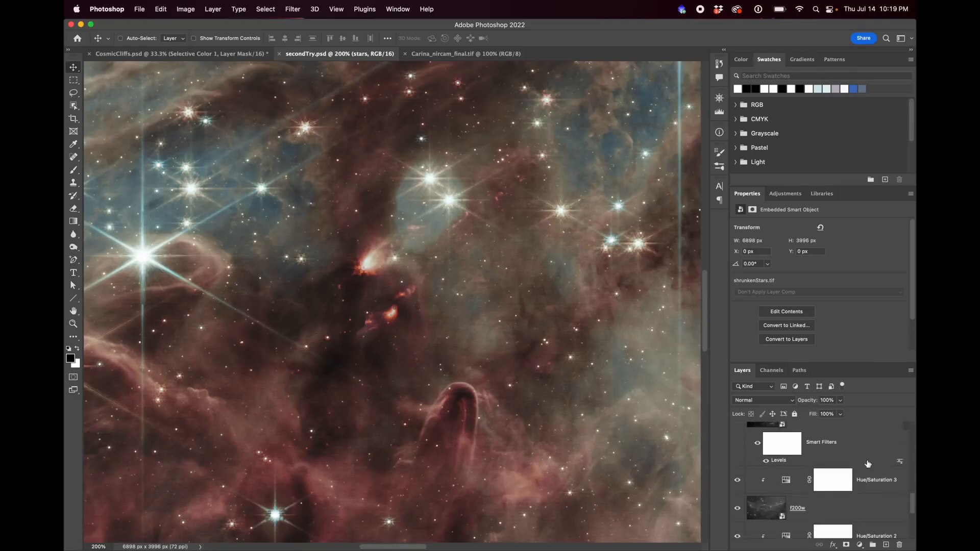
pyautogui.scroll(-2, 868, 463)
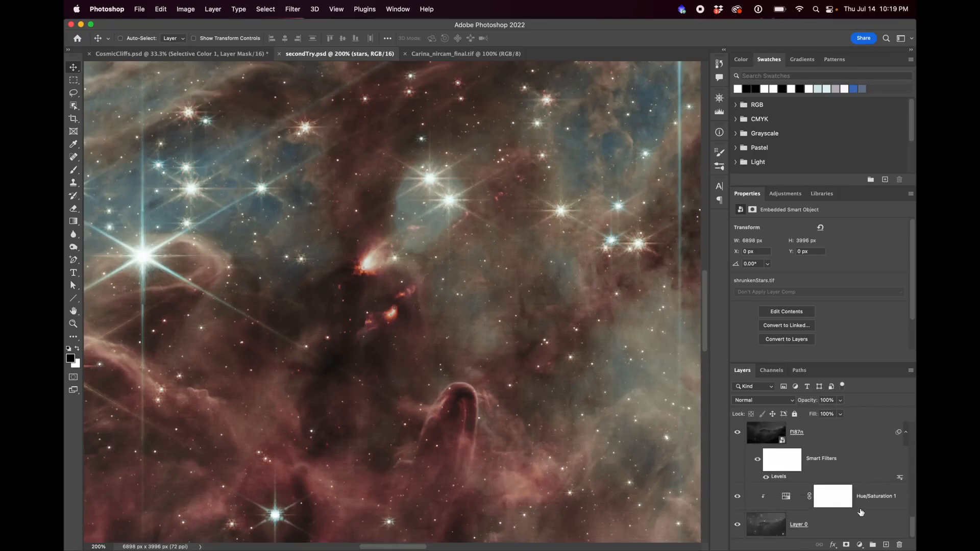
pyautogui.scroll(5, 860, 512)
pyautogui.scroll(8, 861, 512)
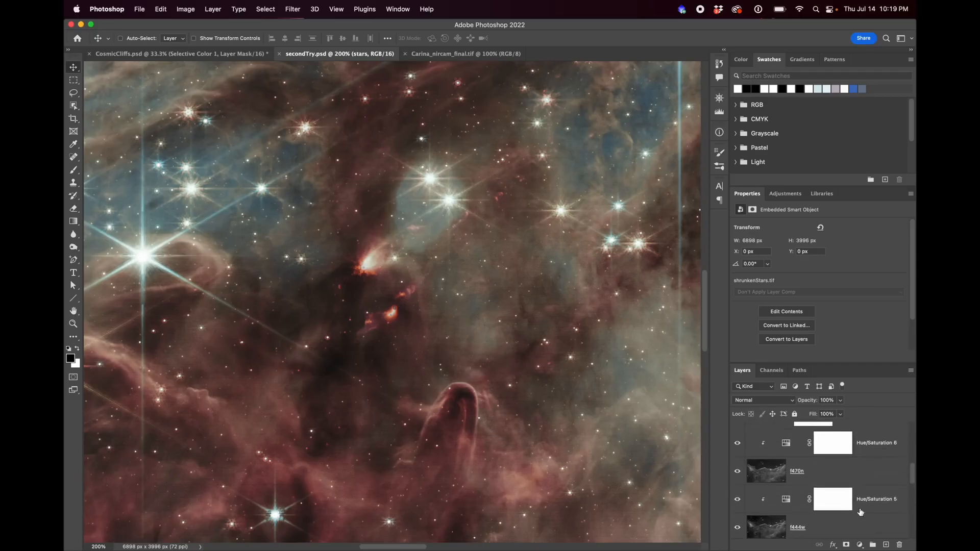
pyautogui.scroll(-2, 861, 512)
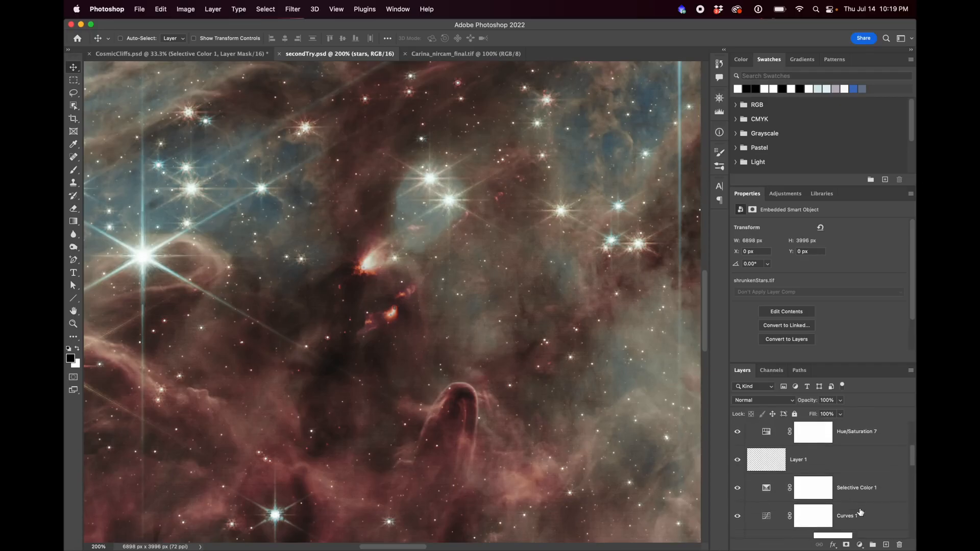
# Step: Review the full tone curve of the Curves 1 adjustment layer
pyautogui.click(867, 506)
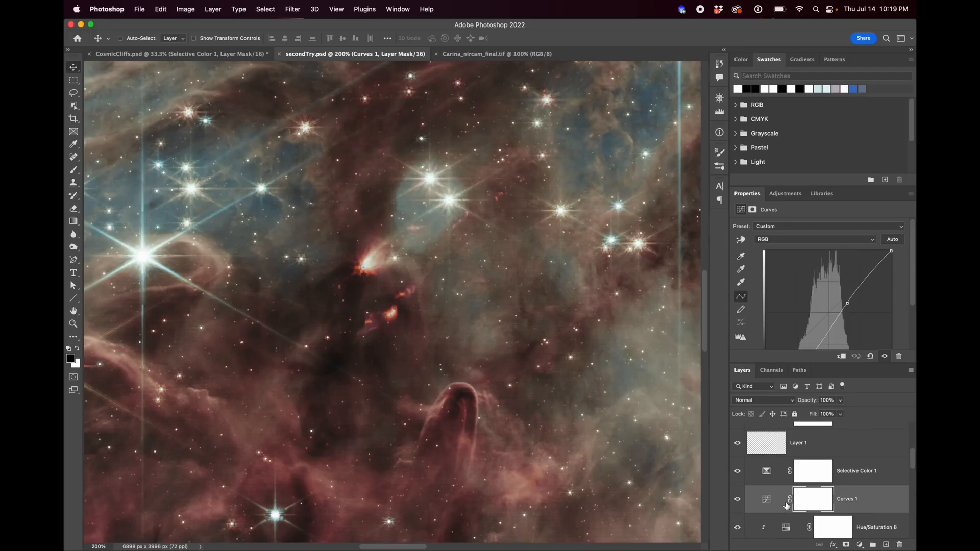
pyautogui.scroll(-2, 866, 306)
pyautogui.scroll(1, 866, 306)
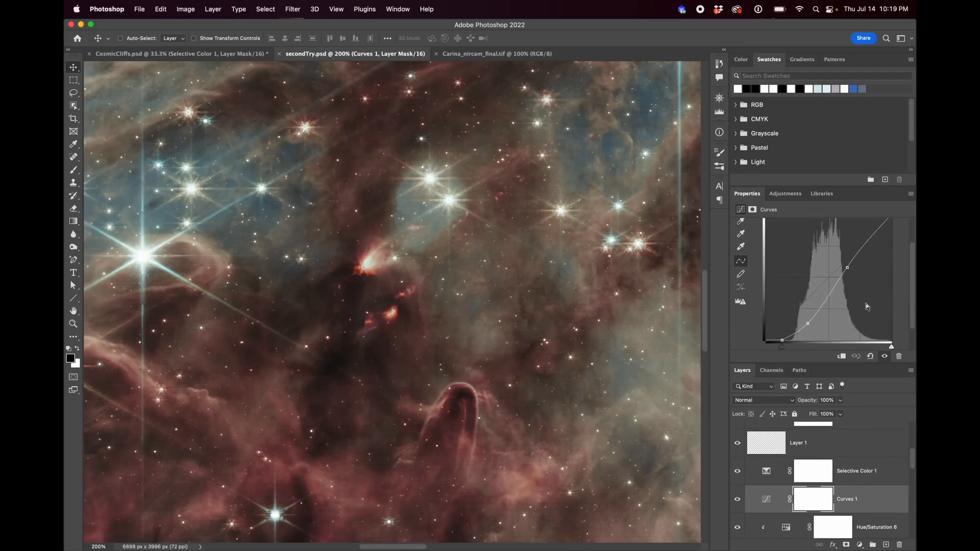
# Step: Review the Reds and Yellows settings of the Selective Color 1 adjustment layer
pyautogui.click(887, 472)
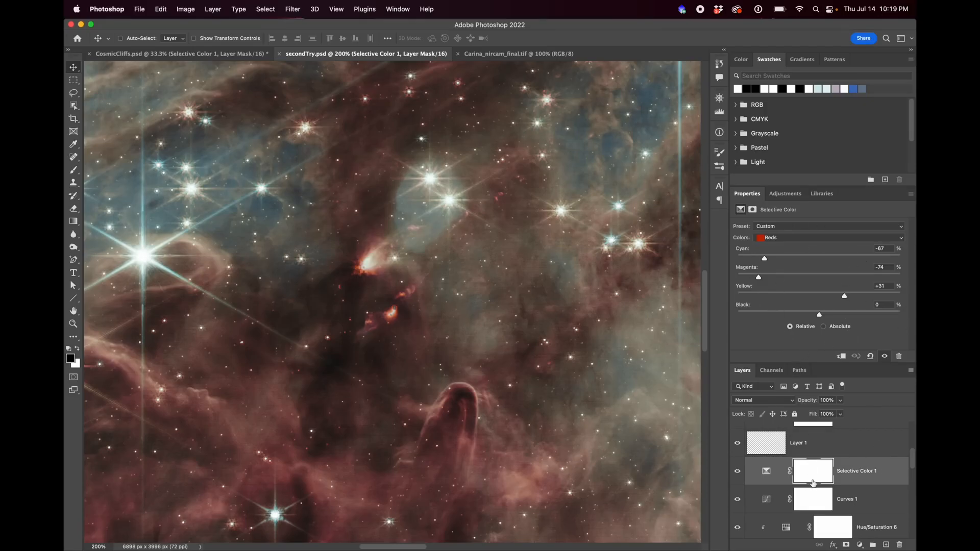
pyautogui.click(807, 238)
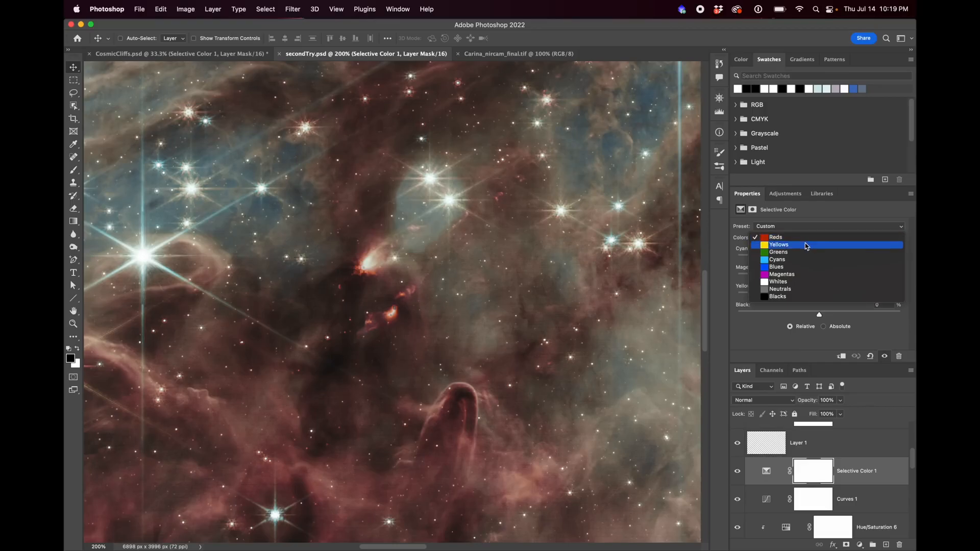
pyautogui.click(807, 245)
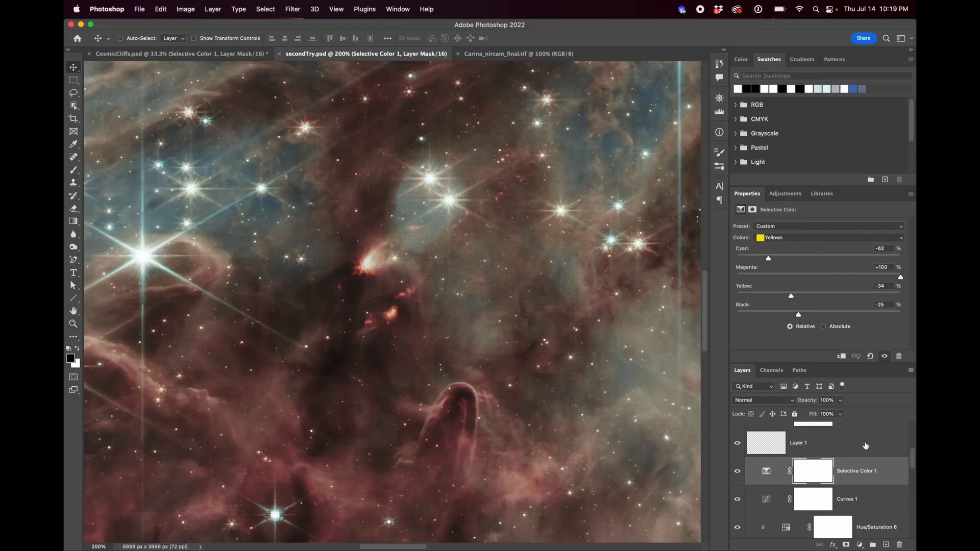
# Step: Review Layer 1 and the master settings of the Hue/Saturation 7 adjustment layer
pyautogui.scroll(1, 861, 446)
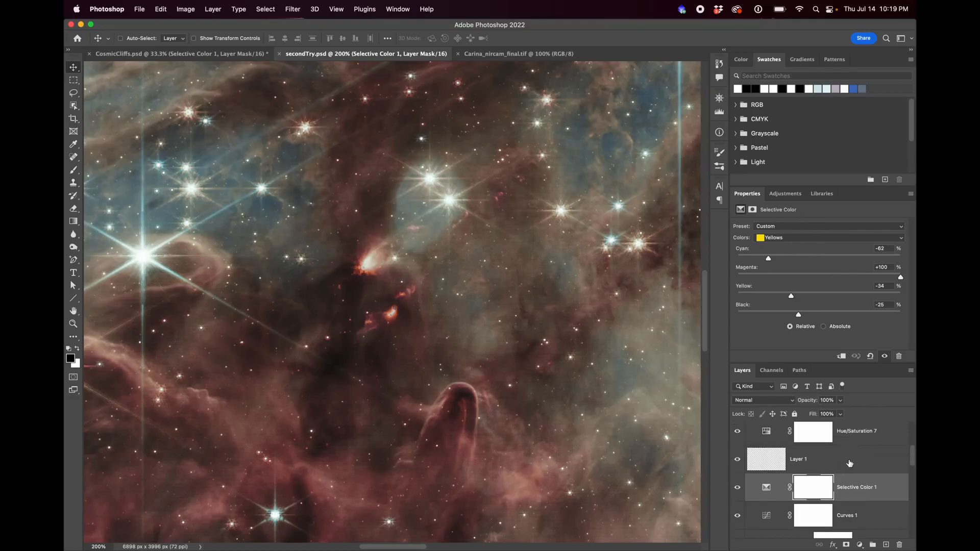
pyautogui.click(839, 466)
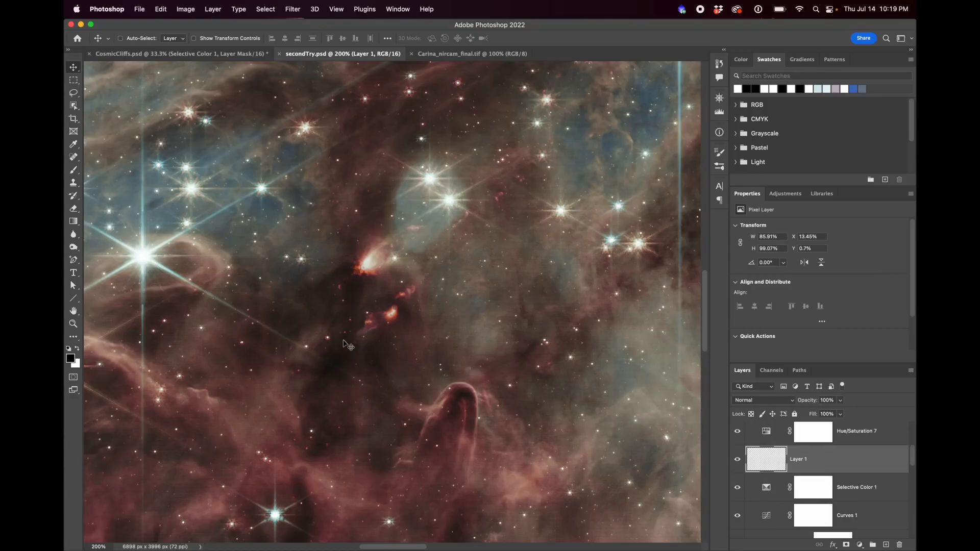
pyautogui.scroll(1, 911, 470)
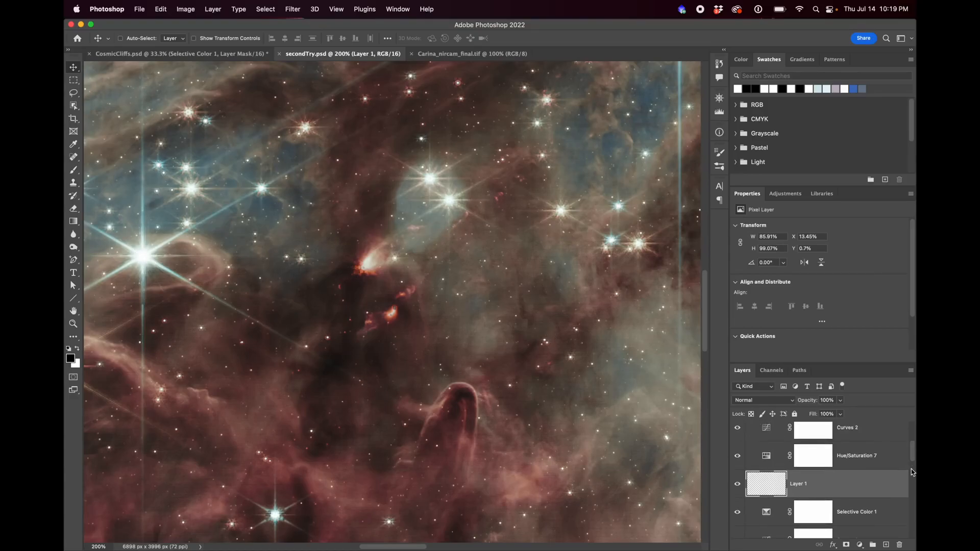
pyautogui.click(897, 460)
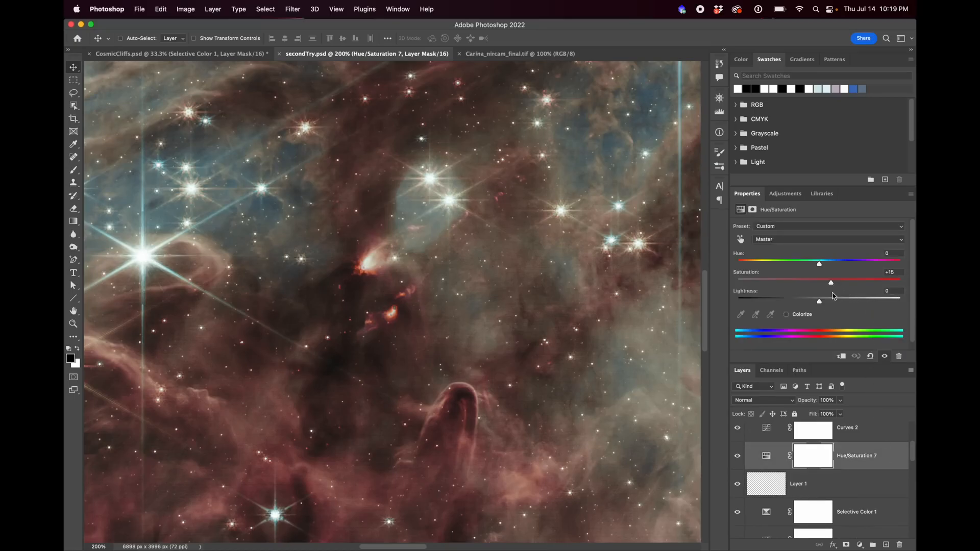
# Step: Review the curve of the Curves 2 adjustment layer, plus Layer 2 and the stars layer above it
pyautogui.scroll(2, 889, 458)
pyautogui.click(873, 490)
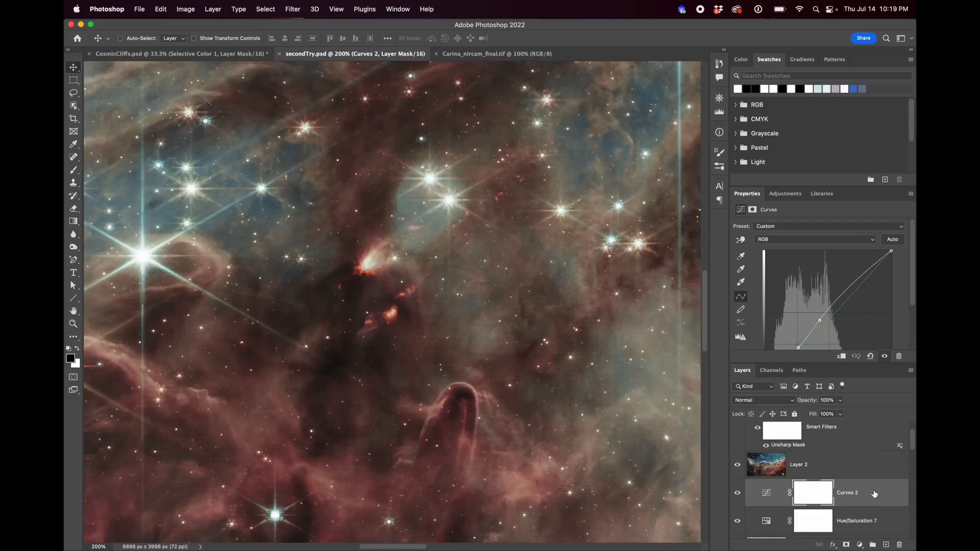
pyautogui.scroll(-2, 869, 317)
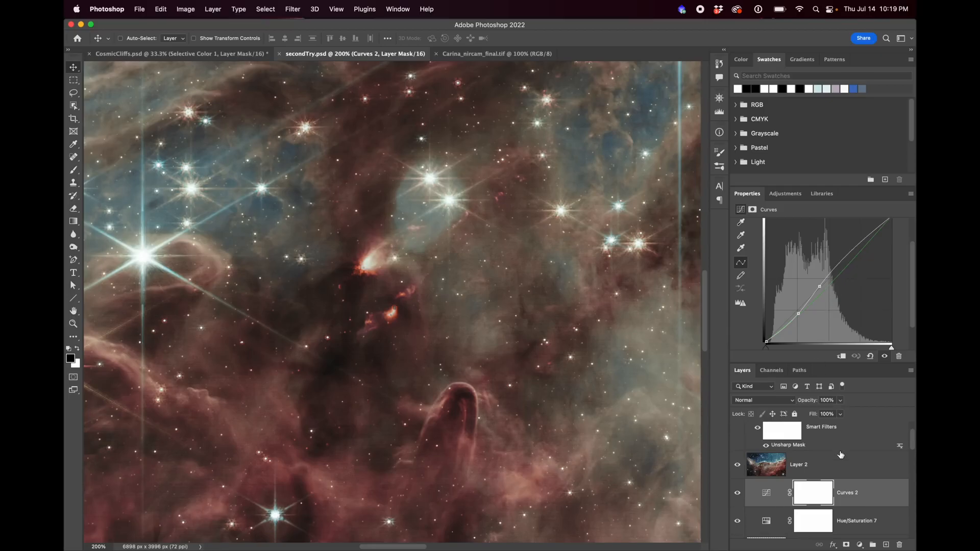
pyautogui.click(843, 467)
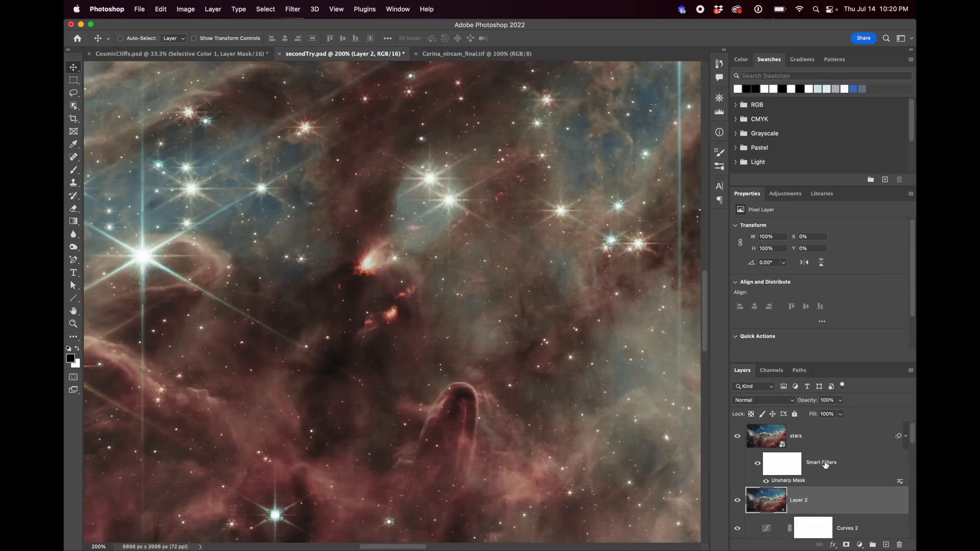
pyautogui.click(837, 439)
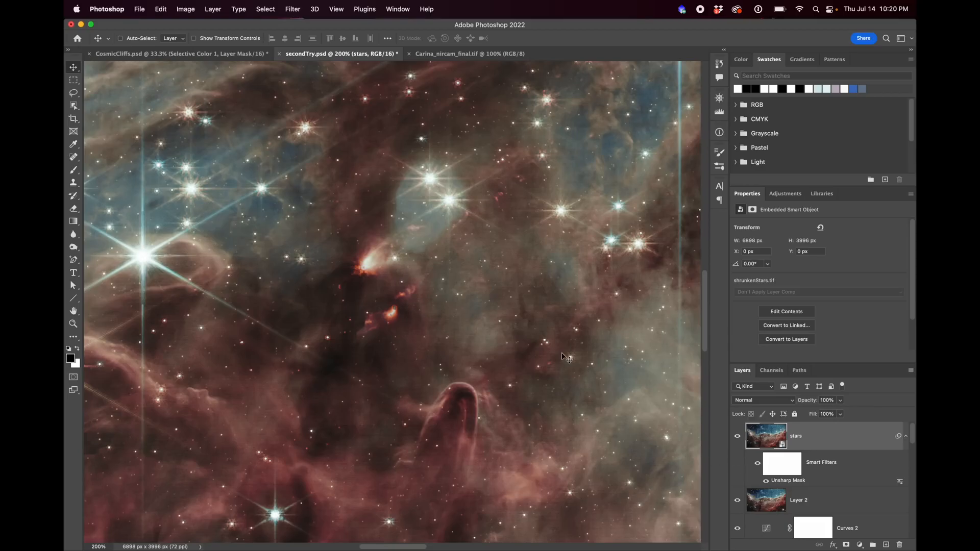
# Step: Compare the dark pillar and cliff edge at 200% with the stars layer's Unsharp Mask filter hidden and shown
pyautogui.press('super+minus')
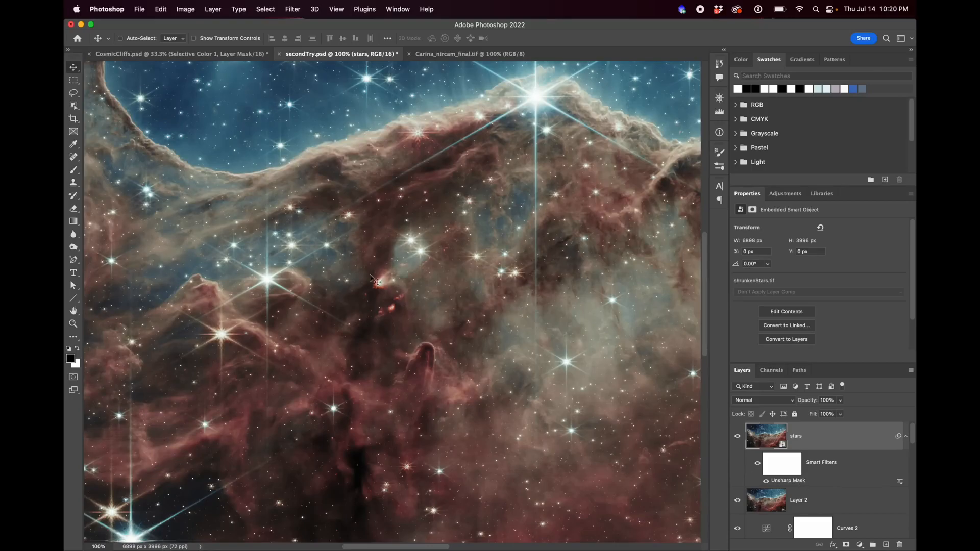
pyautogui.press('super+plus')
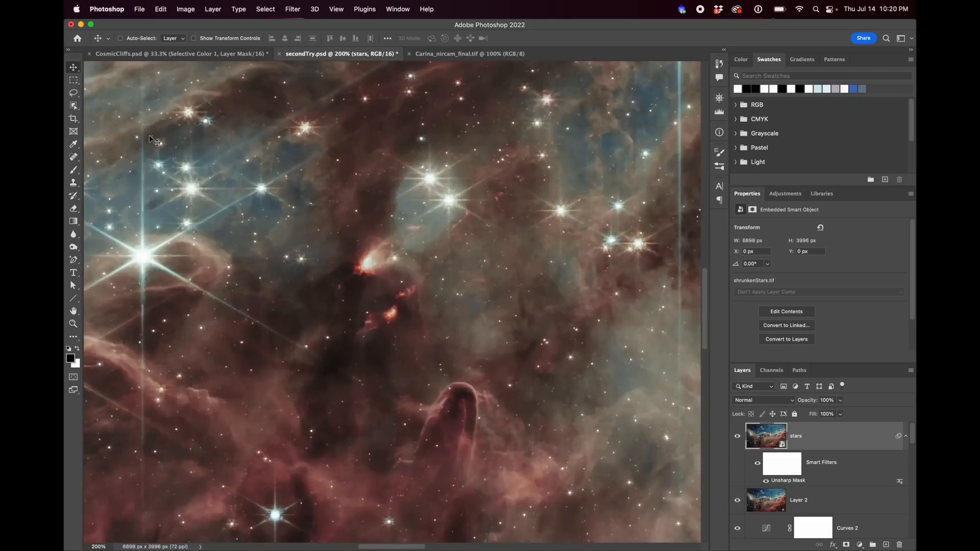
pyautogui.scroll(10, 149, 135)
pyautogui.hscroll(-10, 149, 135)
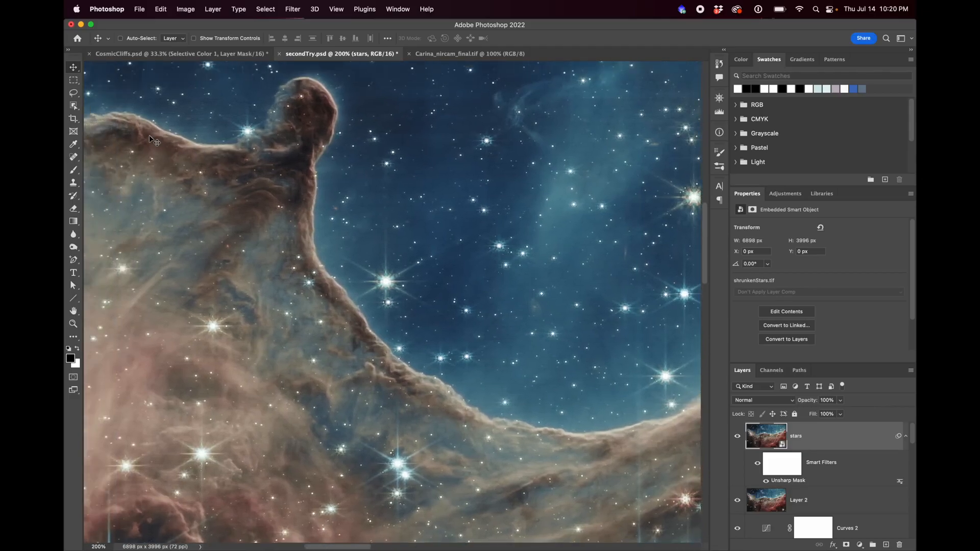
pyautogui.hscroll(-5, 149, 135)
pyautogui.scroll(1, 149, 135)
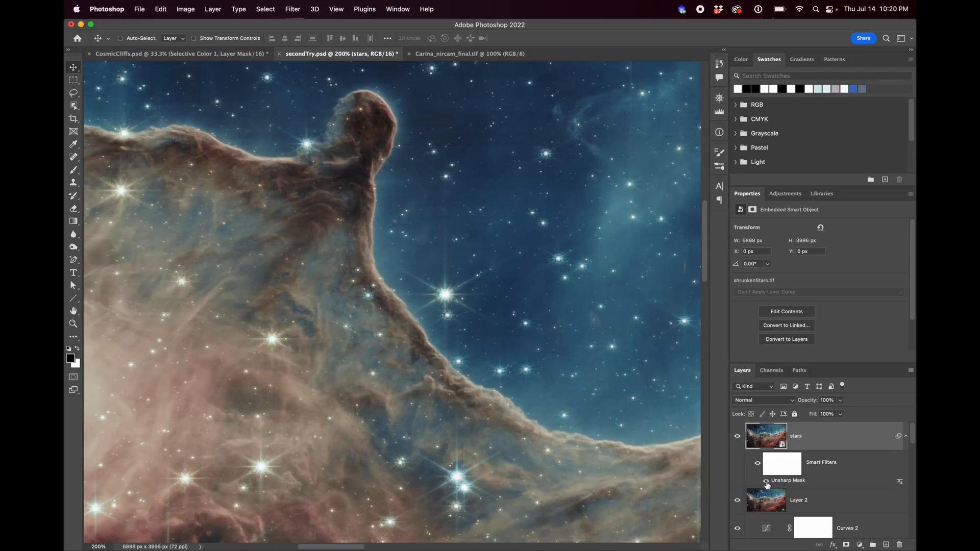
pyautogui.click(767, 482)
pyautogui.click(766, 482)
pyautogui.click(766, 481)
# Step: Examine the sharpened ridge and the bright central star in secondTry.psd at 200%
pyautogui.hscroll(10, 468, 355)
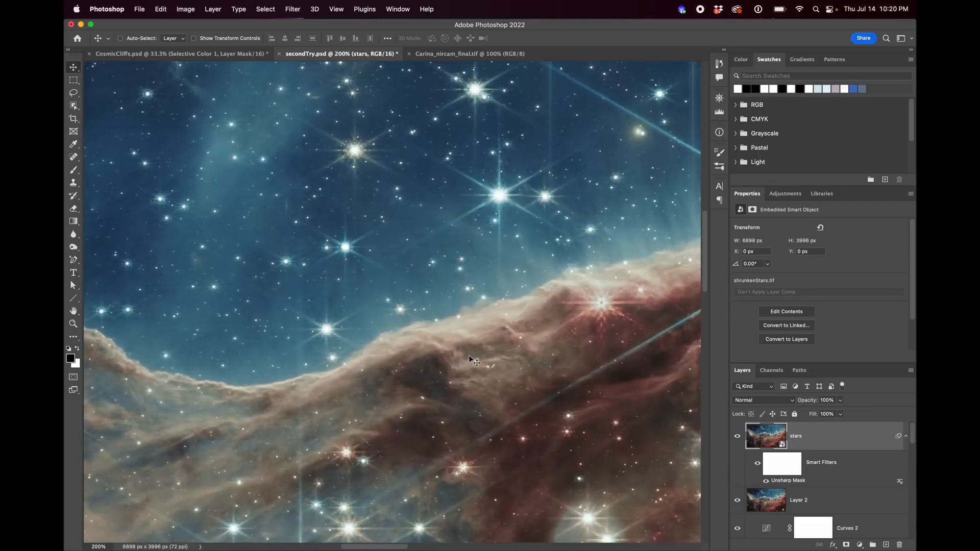
pyautogui.hscroll(10, 468, 354)
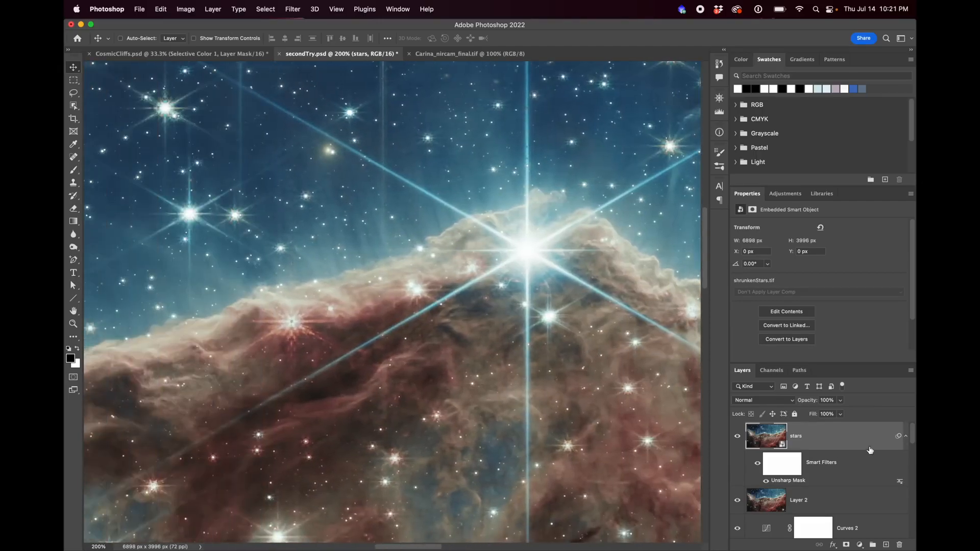
pyautogui.scroll(-10, 863, 442)
pyautogui.scroll(10, 863, 442)
pyautogui.hscroll(-10, 370, 323)
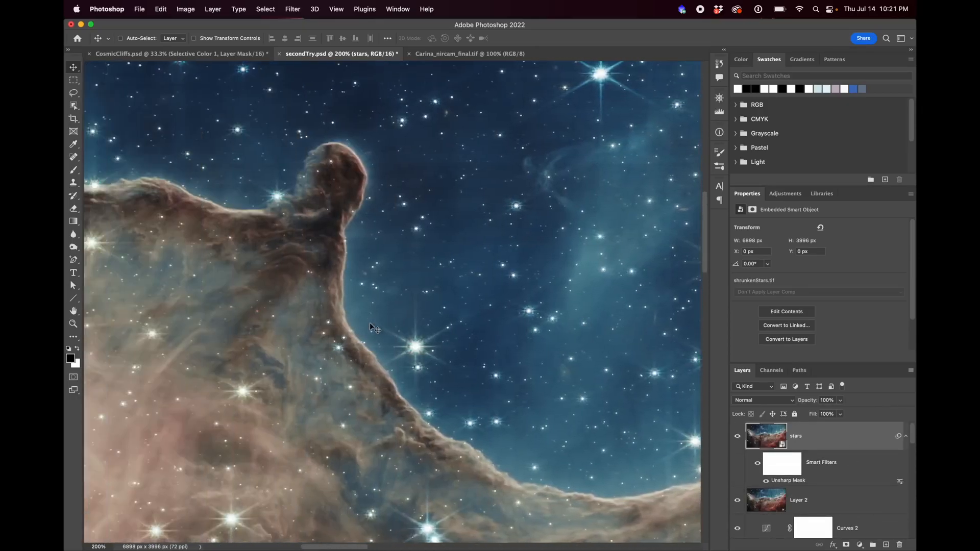
# Step: Examine the dark pillar and the stars beside the cliff edge in secondTry.psd at 100% and 300%
pyautogui.press('super+minus')
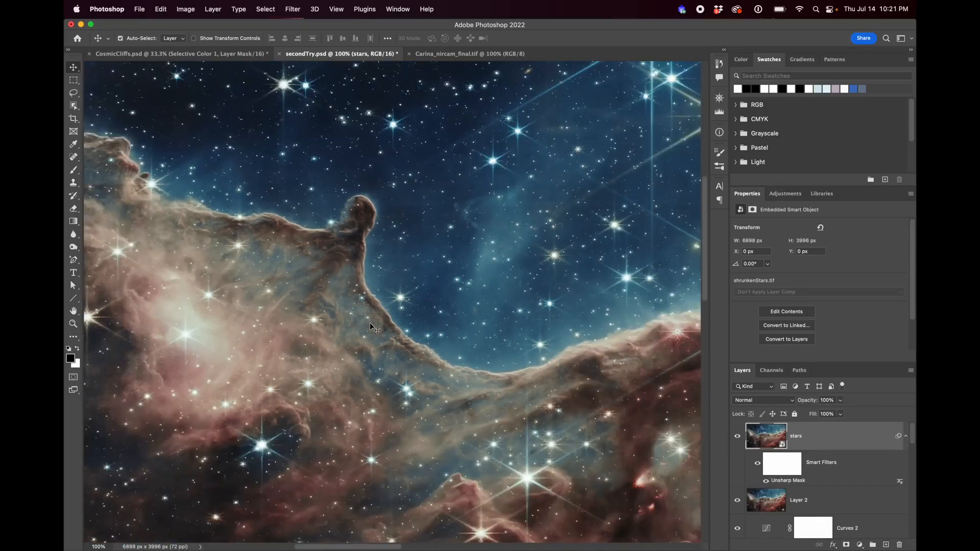
pyautogui.press('super+equal')
pyautogui.press('super+equal')
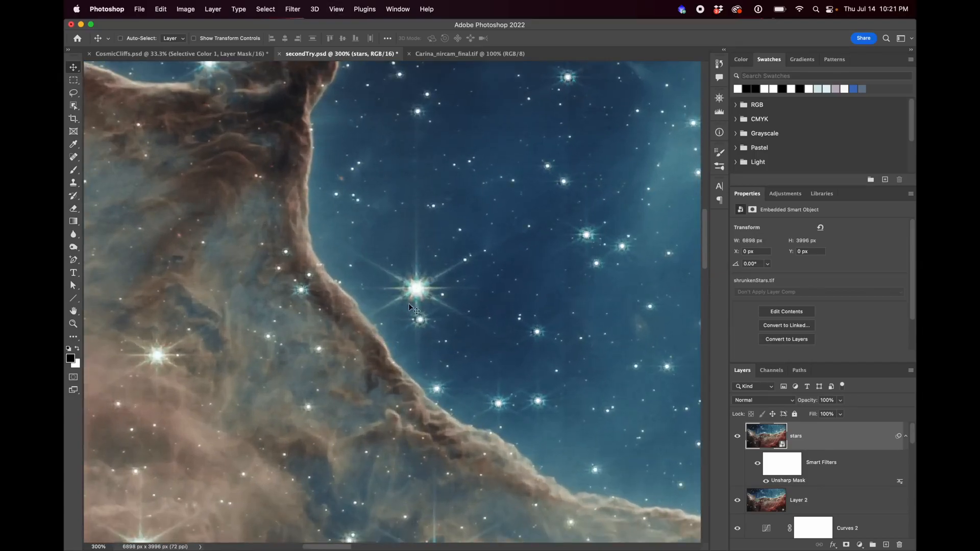
pyautogui.hscroll(2, 415, 298)
pyautogui.scroll(5, 415, 298)
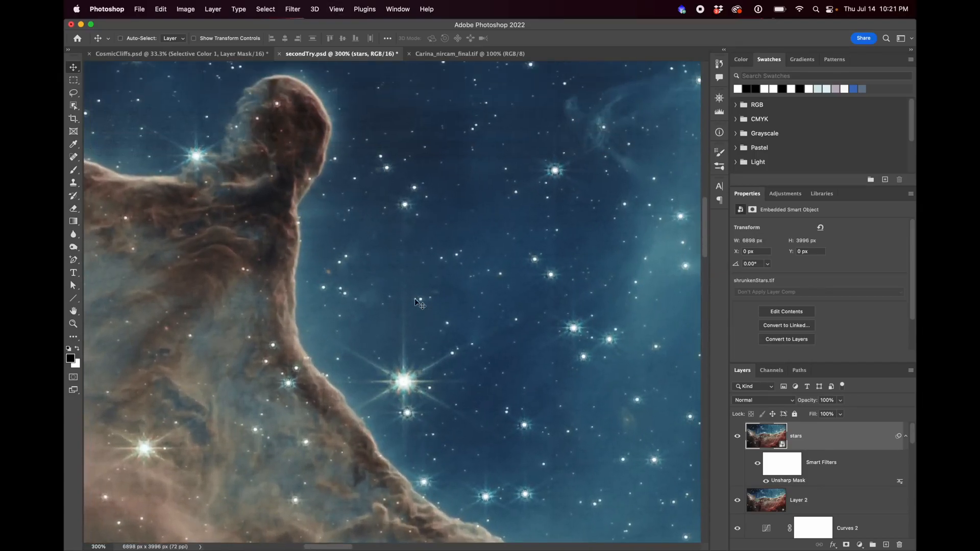
pyautogui.scroll(-3, 414, 298)
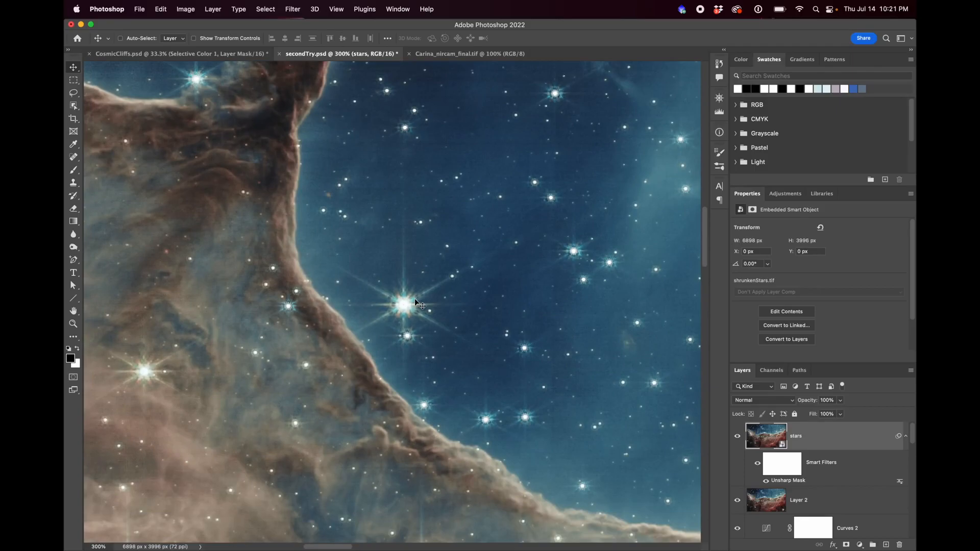
pyautogui.press('super+minus')
pyautogui.press('super+minus')
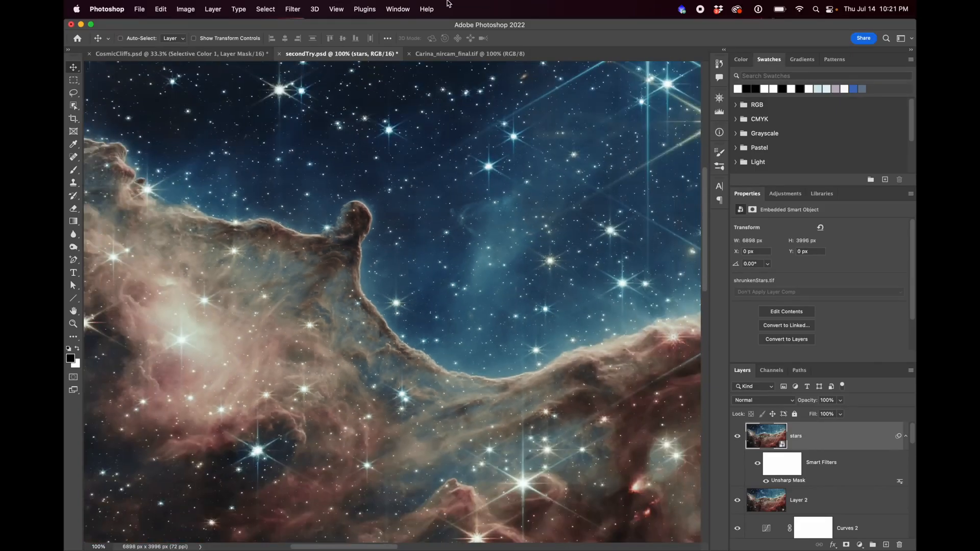
# Step: Compare the pillar and the blue sky beside it with the same area of Carina_nircam_final.tif at 100%
pyautogui.click(448, 50)
pyautogui.scroll(5, 365, 152)
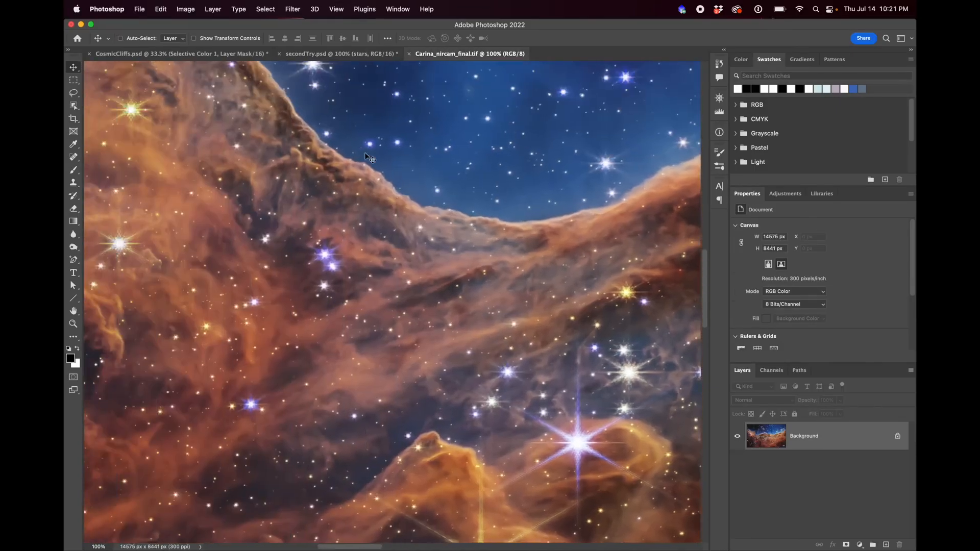
pyautogui.scroll(10, 365, 153)
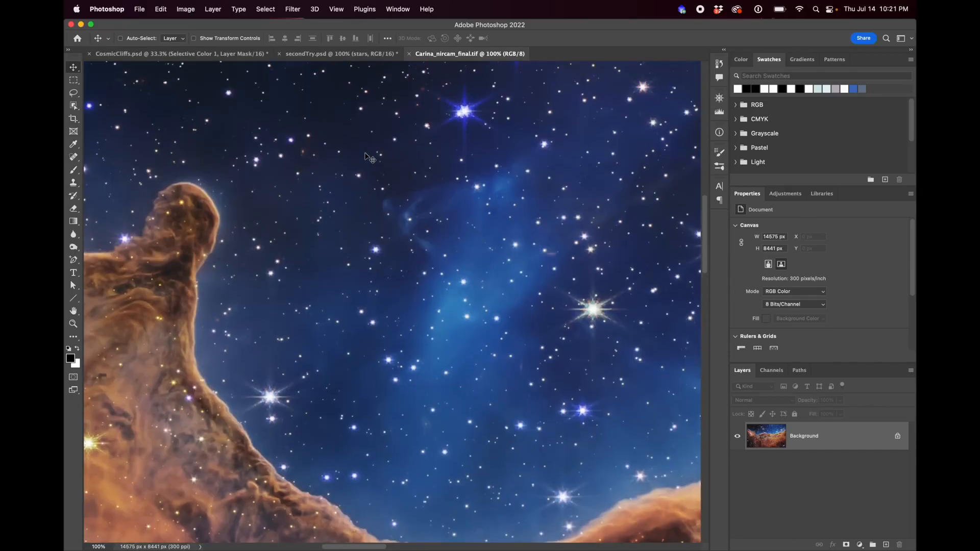
# Step: Examine the dark pillar and the starry sky above it in secondTry.psd at 300%, against the same area of Carina_nircam_final.tif
pyautogui.hscroll(-5, 367, 156)
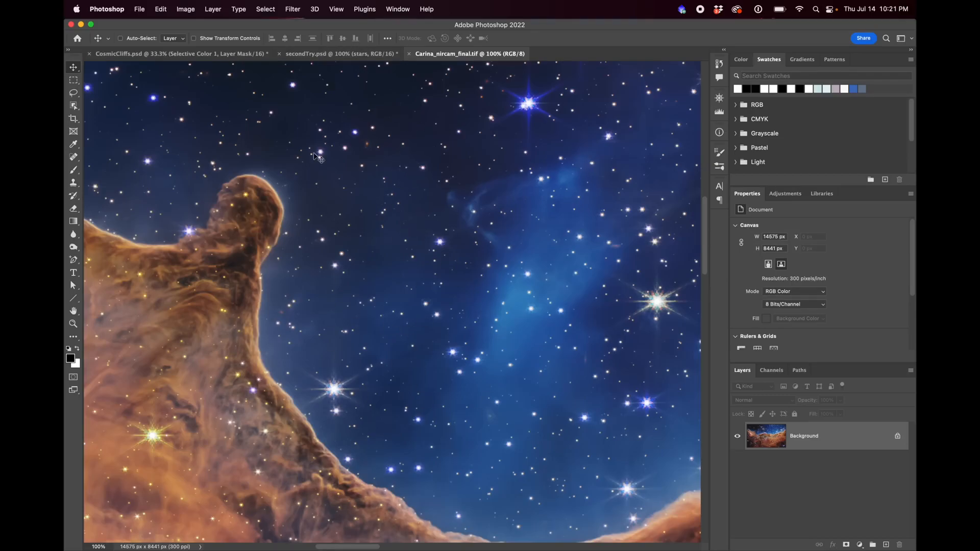
pyautogui.click(341, 54)
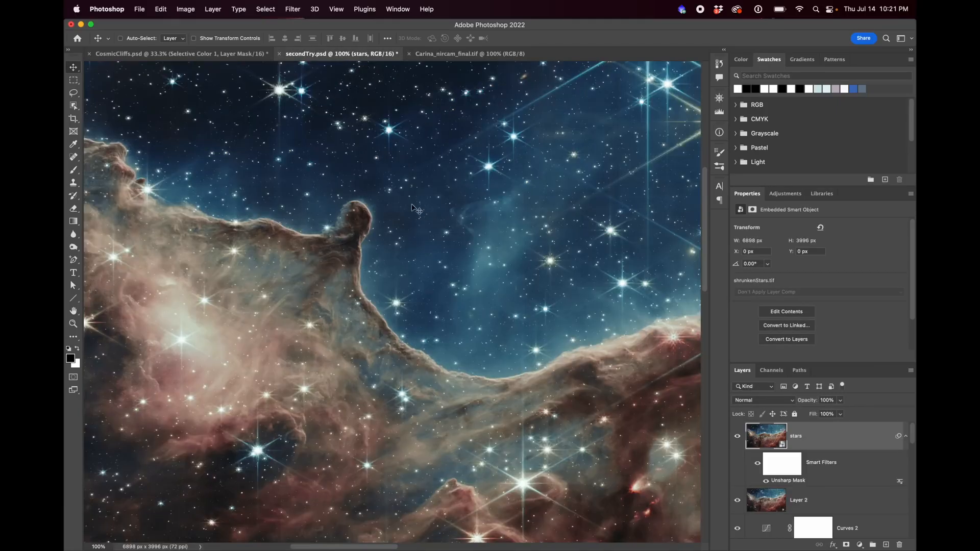
pyautogui.scroll(5, 418, 215)
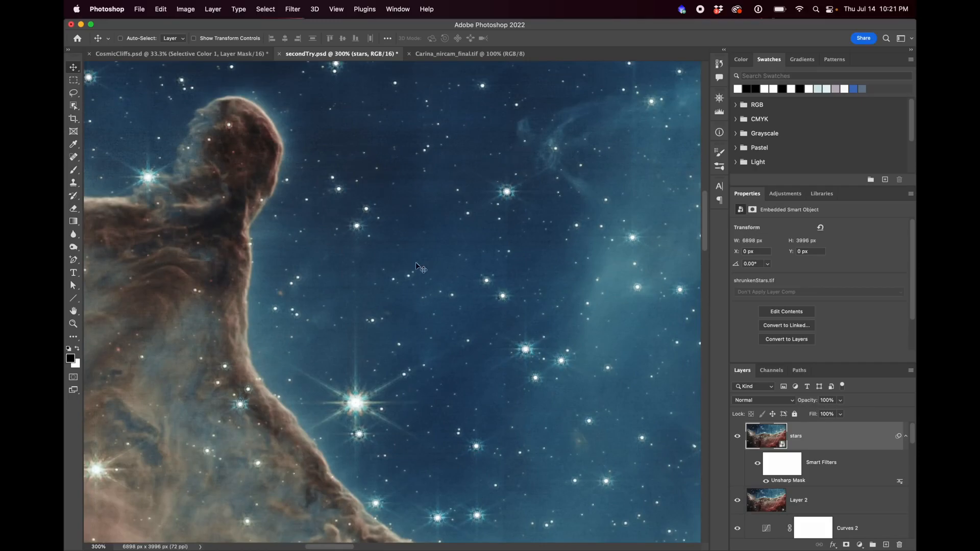
pyautogui.scroll(3, 459, 326)
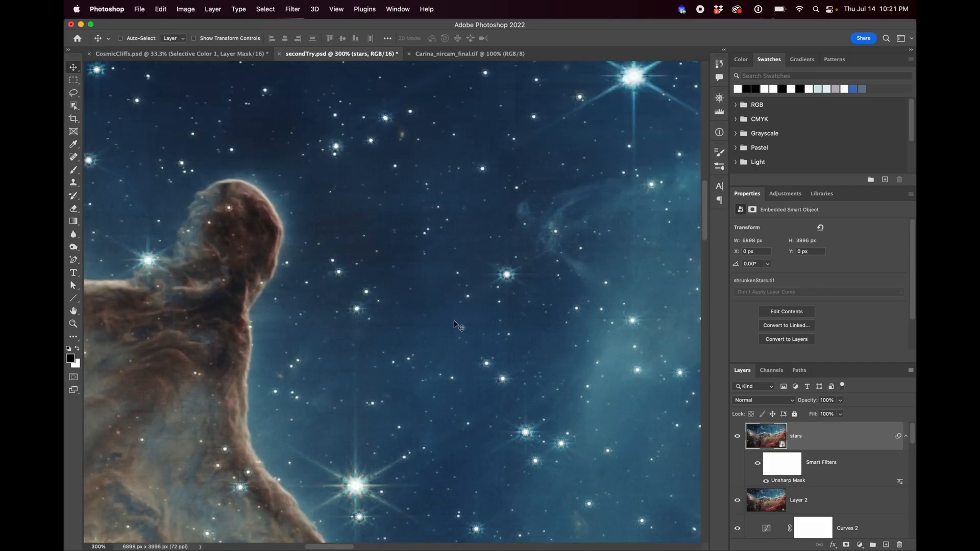
pyautogui.scroll(2, 469, 302)
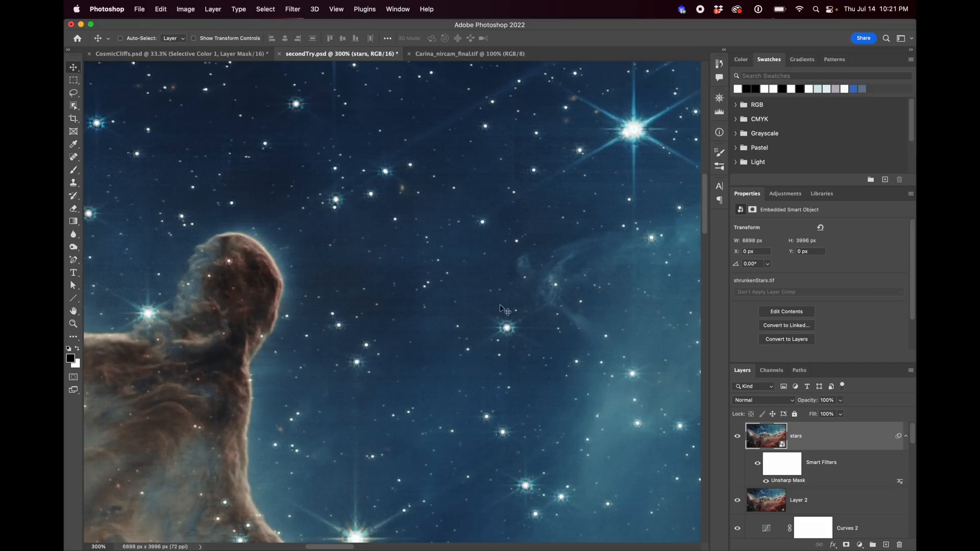
# Step: Examine the stars and blue sky beside the cliff edge in Carina_nircam_final.tif at 100% and 200%
pyautogui.click(439, 53)
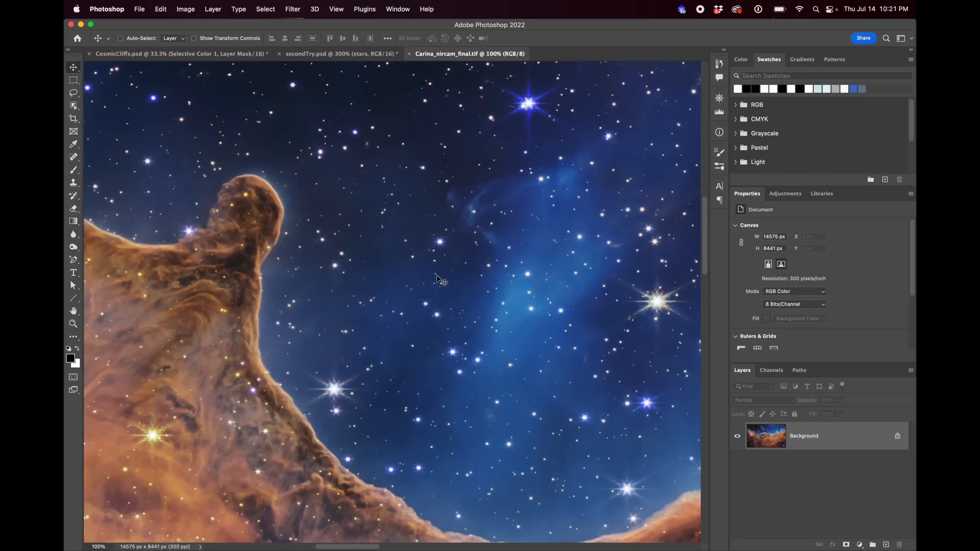
pyautogui.scroll(2, 397, 266)
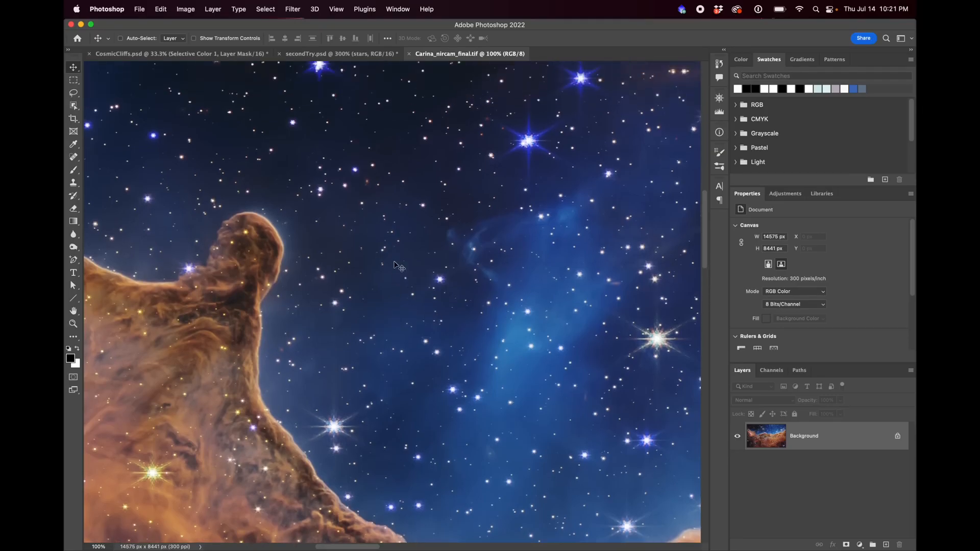
pyautogui.scroll(-5, 397, 265)
pyautogui.press('super+equal')
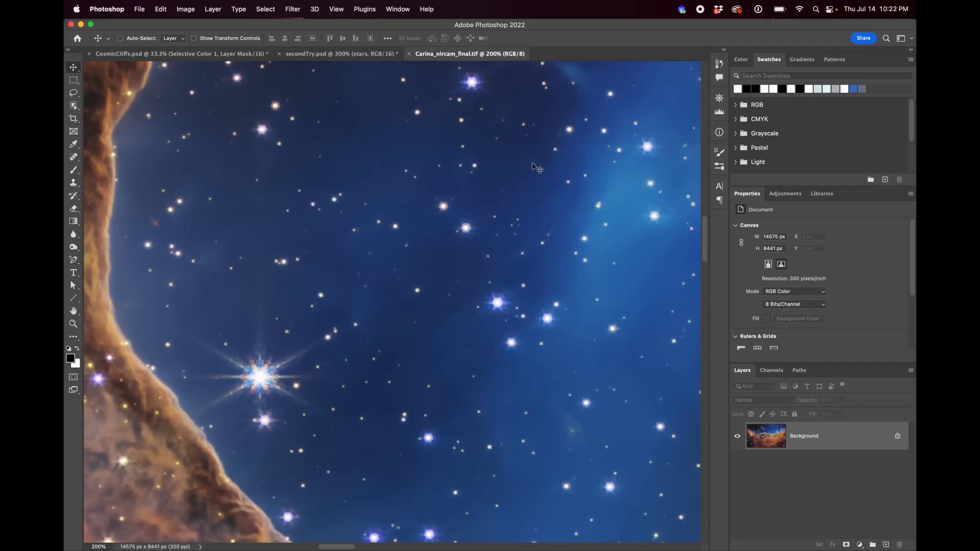
pyautogui.scroll(2, 532, 168)
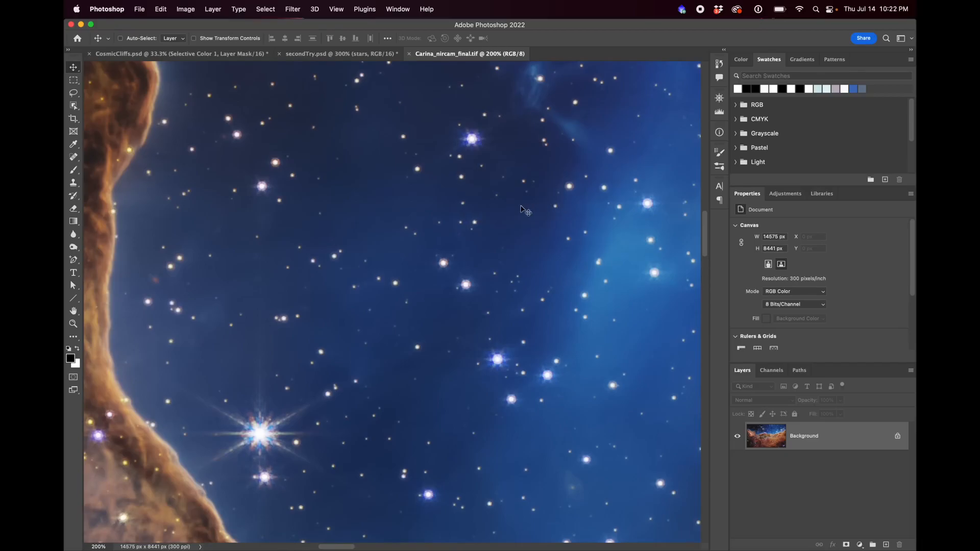
pyautogui.scroll(-2, 460, 248)
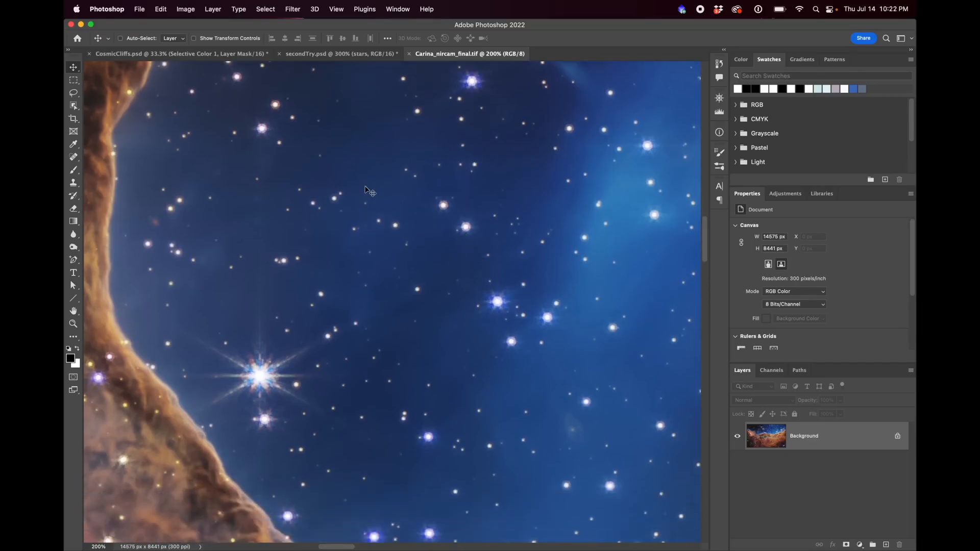
pyautogui.scroll(-3, 571, 308)
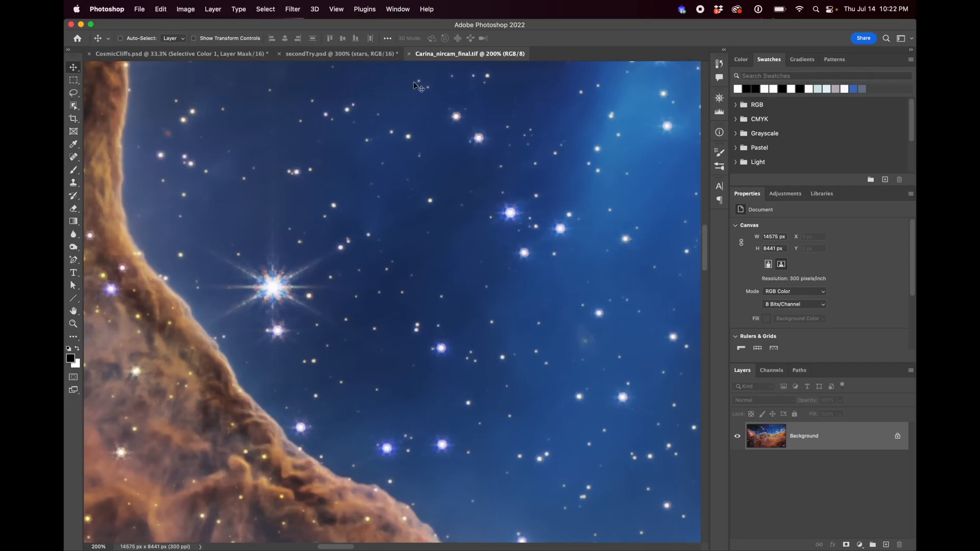
# Step: Compare the same sky and curved cliff edge in secondTry.psd at 300%, then at 100%
pyautogui.click(337, 54)
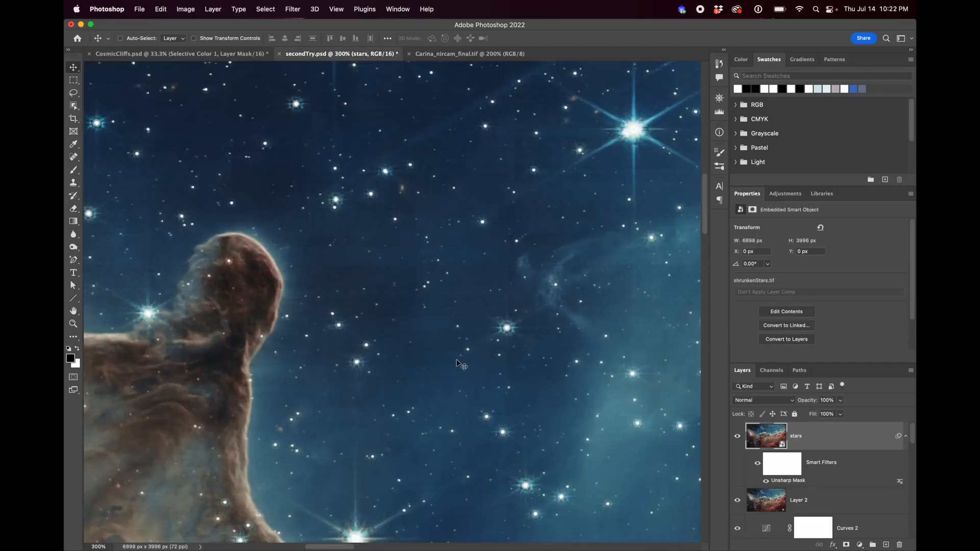
pyautogui.scroll(-4, 461, 364)
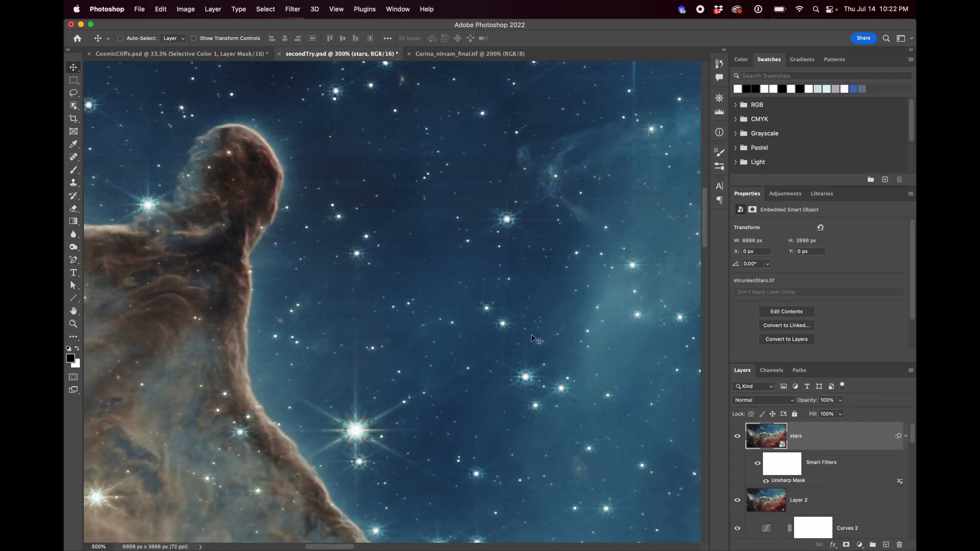
pyautogui.scroll(-5, 549, 311)
pyautogui.hscroll(4, 580, 354)
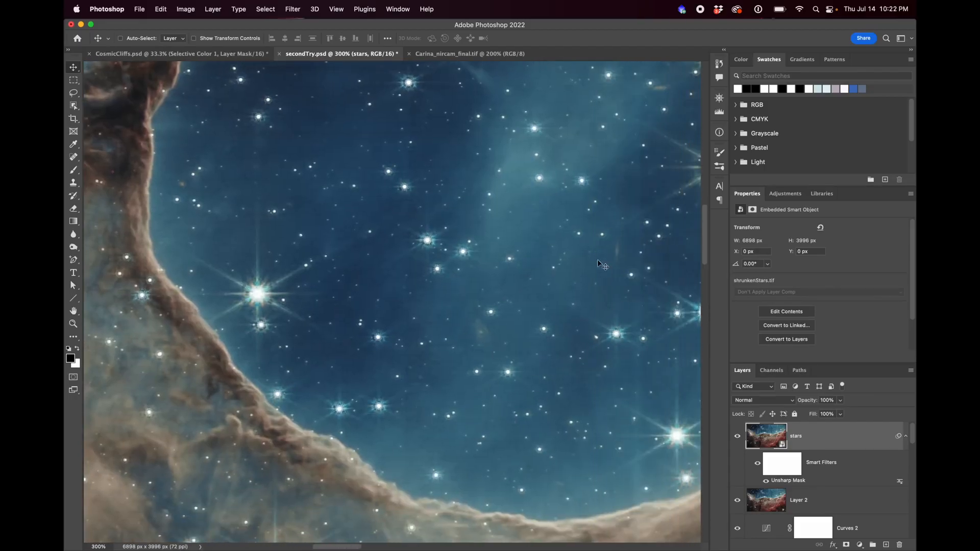
pyautogui.scroll(-3, 343, 314)
pyautogui.scroll(7, 357, 312)
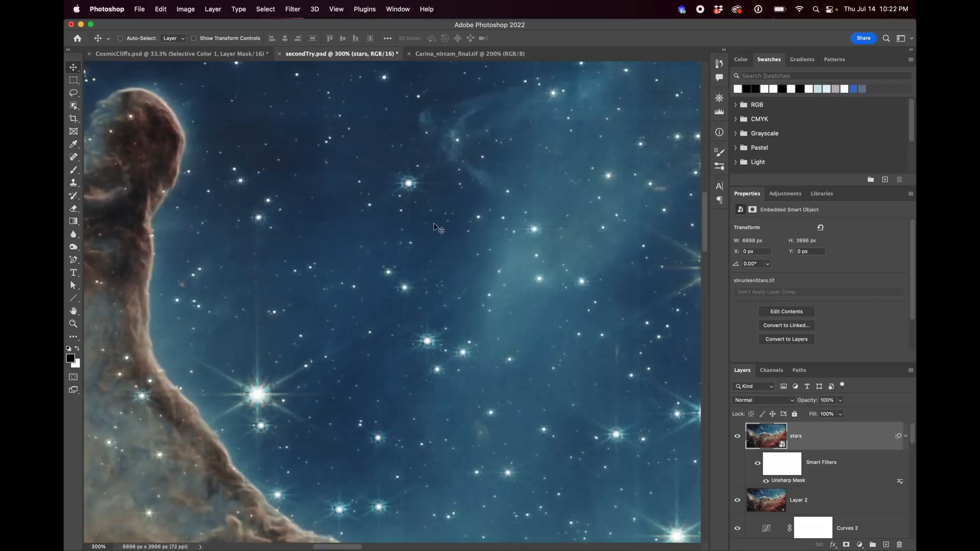
pyautogui.scroll(-3, 354, 374)
pyautogui.hscroll(-1, 355, 375)
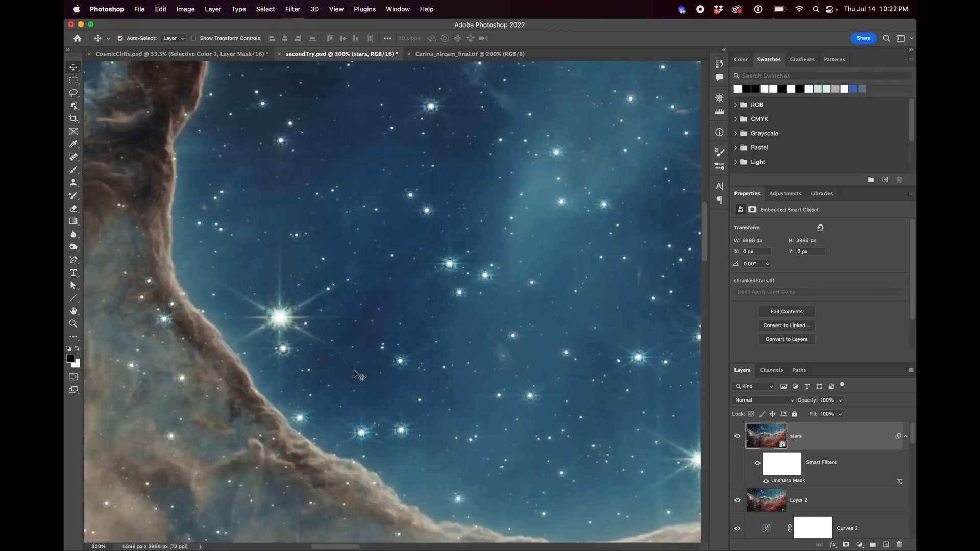
pyautogui.press('super+minus')
pyautogui.press('super+minus')
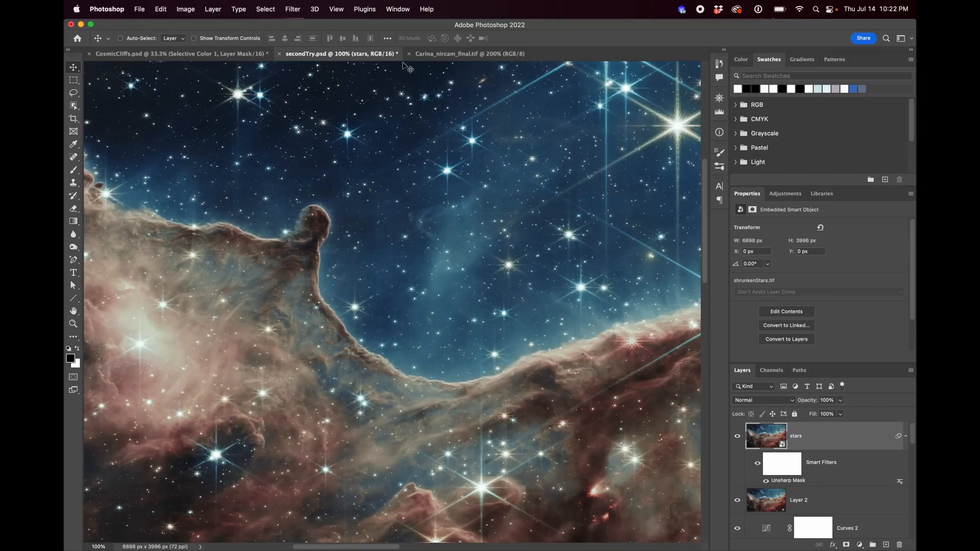
# Step: Review the overall composition of Carina_nircam_final.tif at 16.7%
pyautogui.click(451, 54)
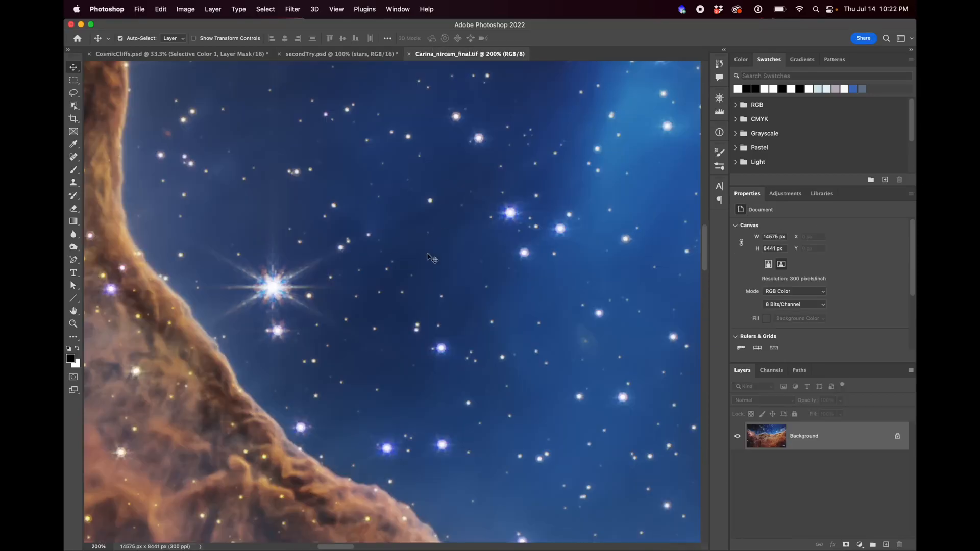
pyautogui.press('super+minus')
pyautogui.press('super+minus')
pyautogui.press('super+minus')
pyautogui.press('super+minus')
pyautogui.press('super+minus')
pyautogui.press('super+minus')
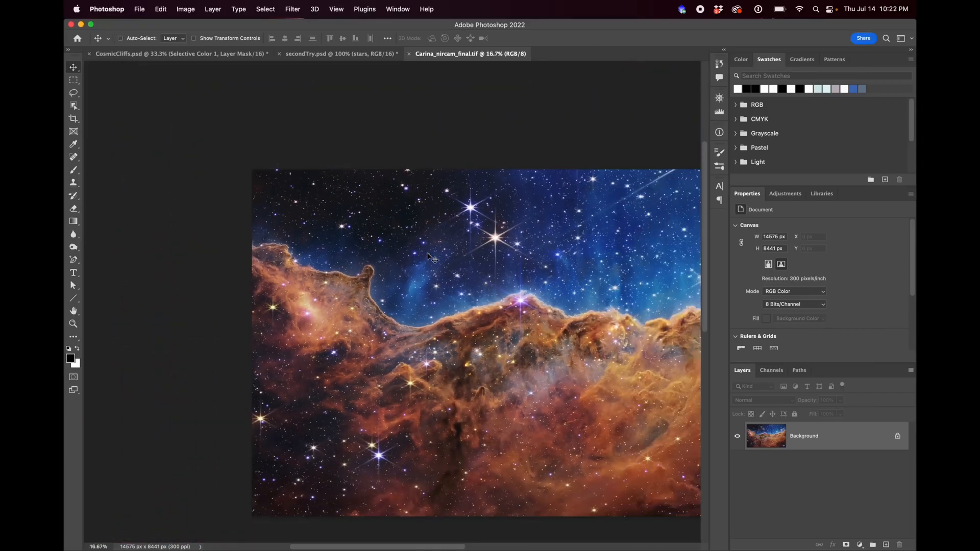
pyautogui.hscroll(5, 427, 252)
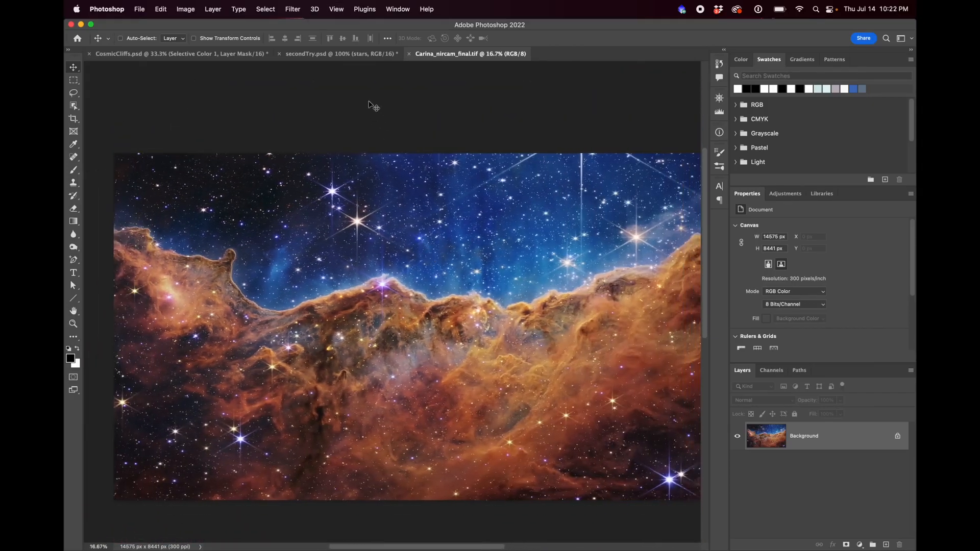
# Step: View the whole secondTry.psd image at 33.3% for comparison and look down through its layer stack
pyautogui.click(344, 55)
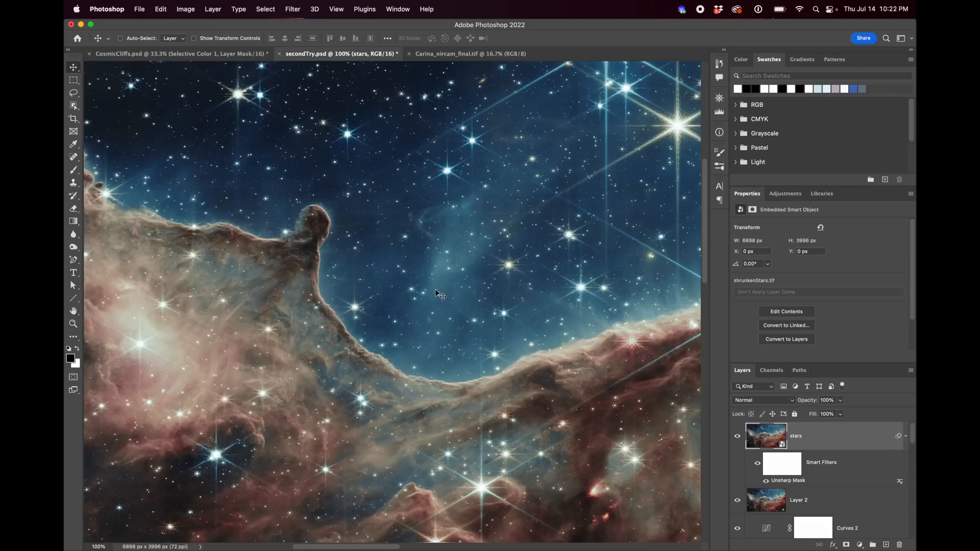
pyautogui.press('super+minus')
pyautogui.press('super+minus')
pyautogui.press('super+minus')
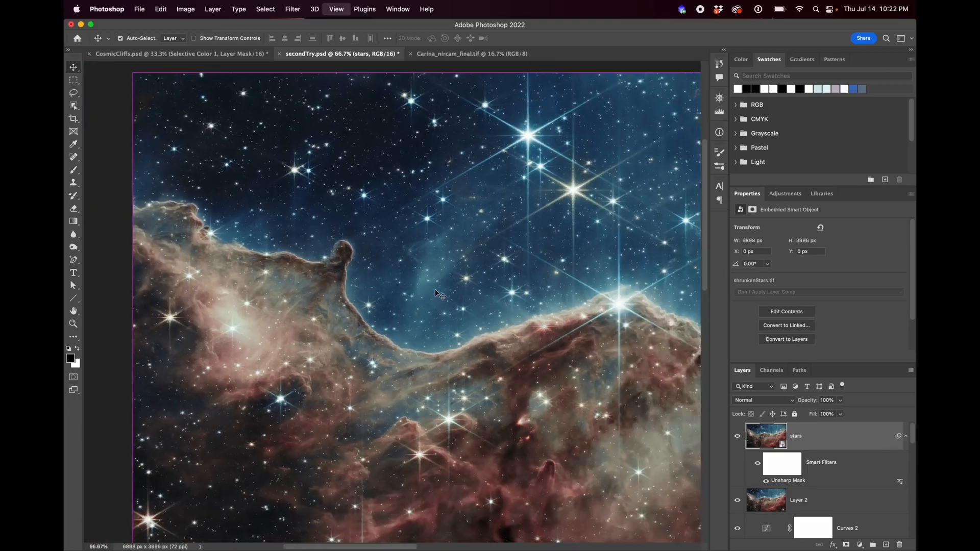
pyautogui.hscroll(5, 435, 289)
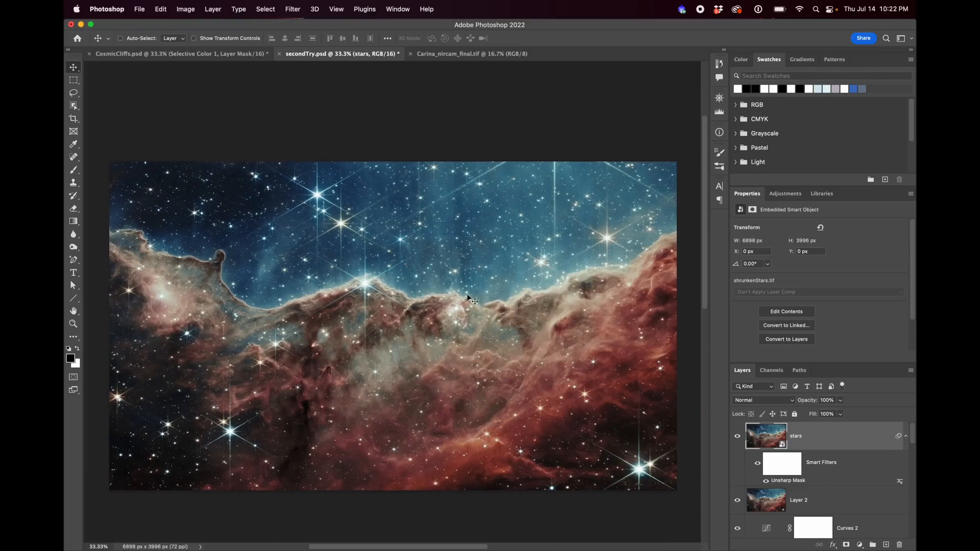
pyautogui.scroll(-6, 868, 459)
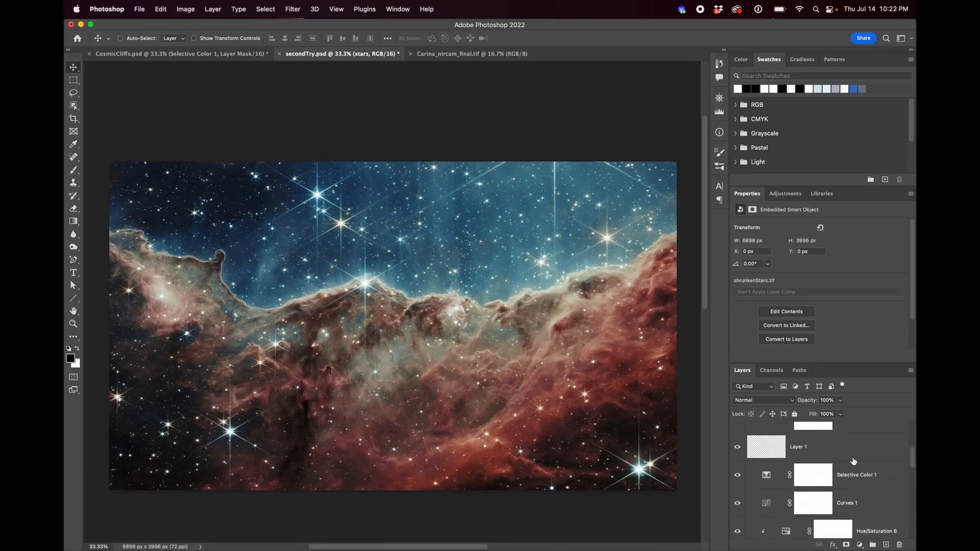